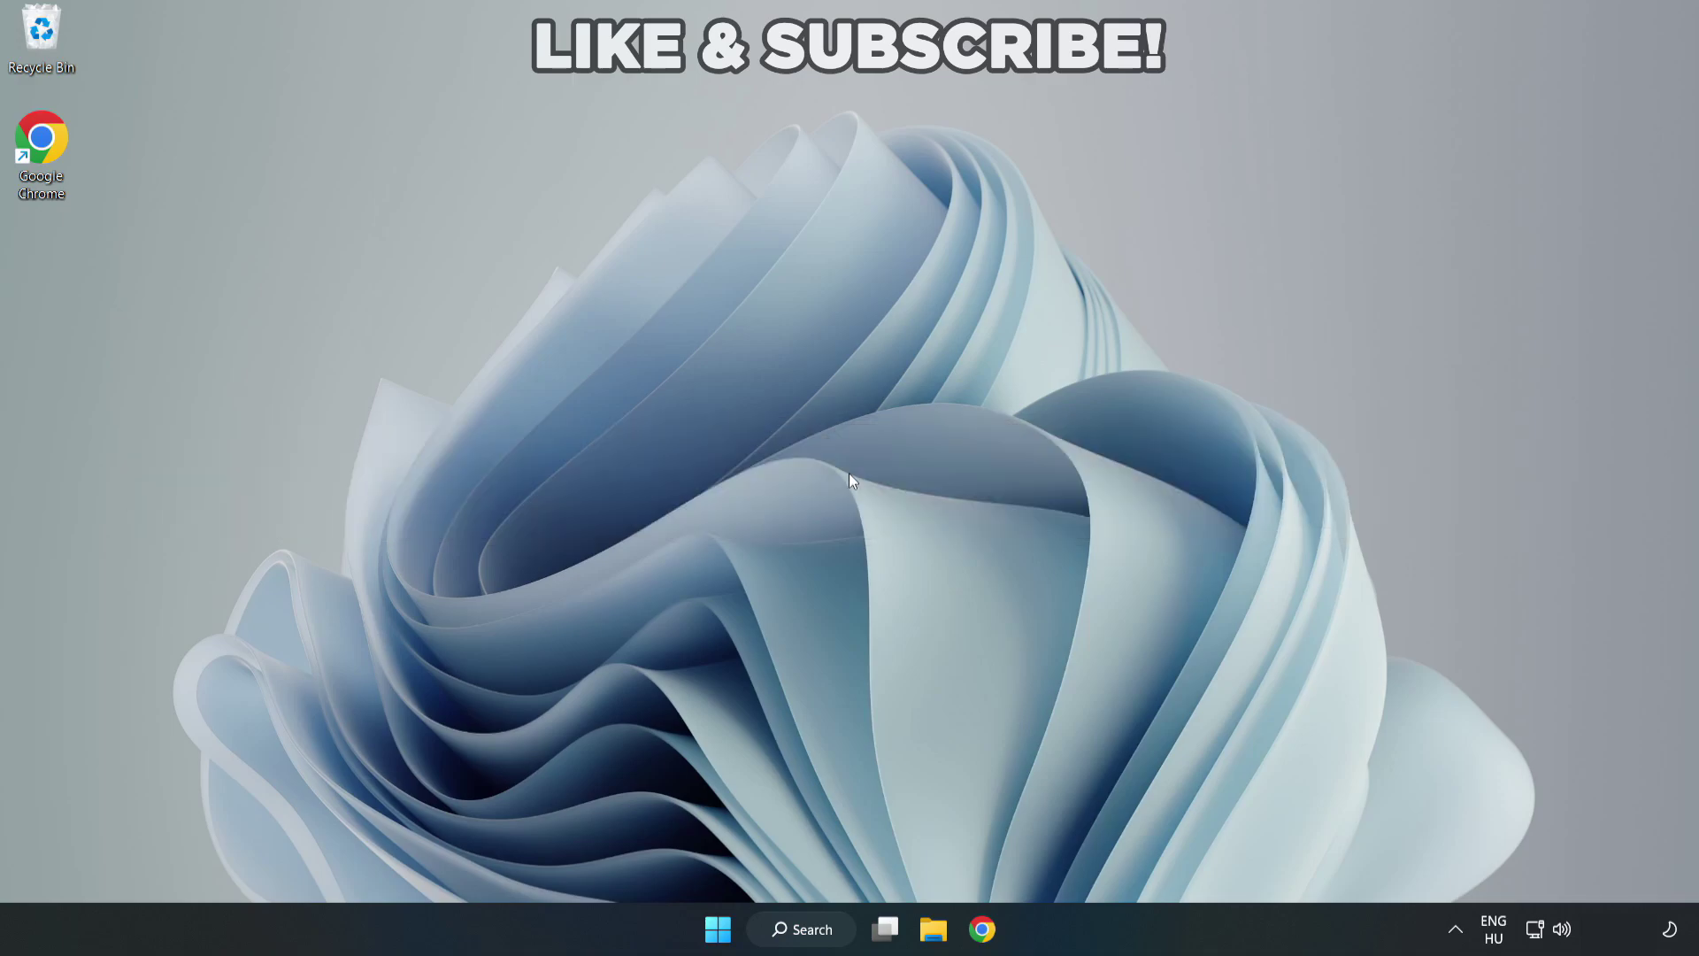
Search Windows for 'device manager' and open Device Manager from the best match.
left_click(809, 936)
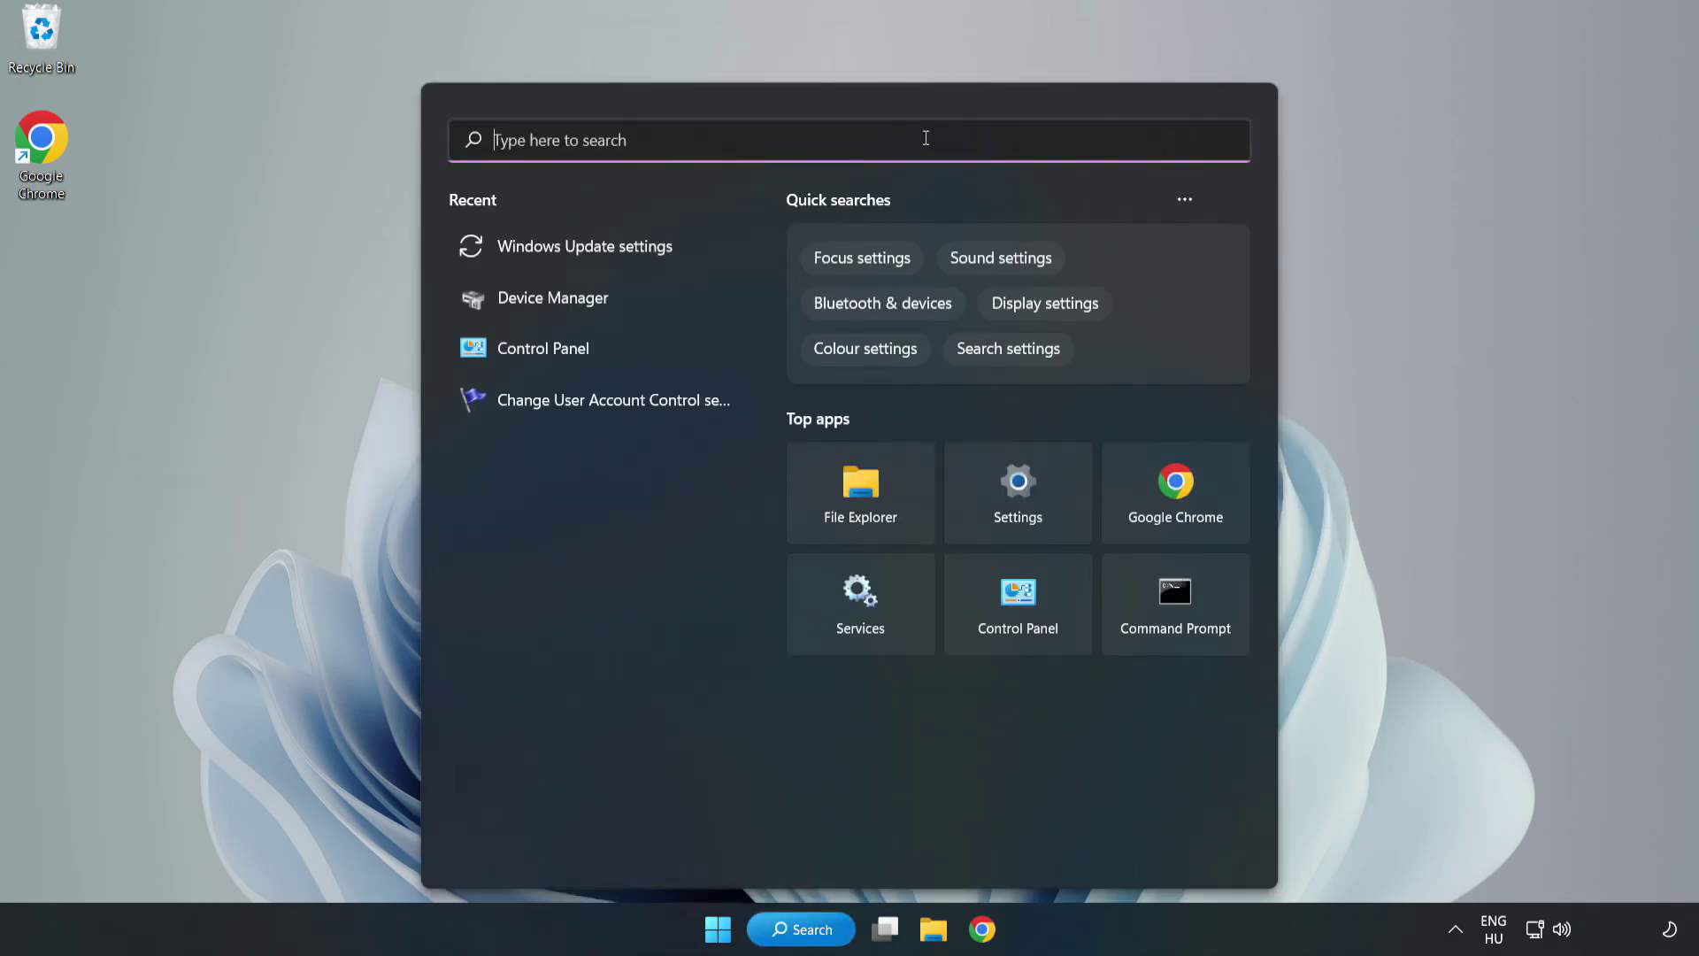
type("devic")
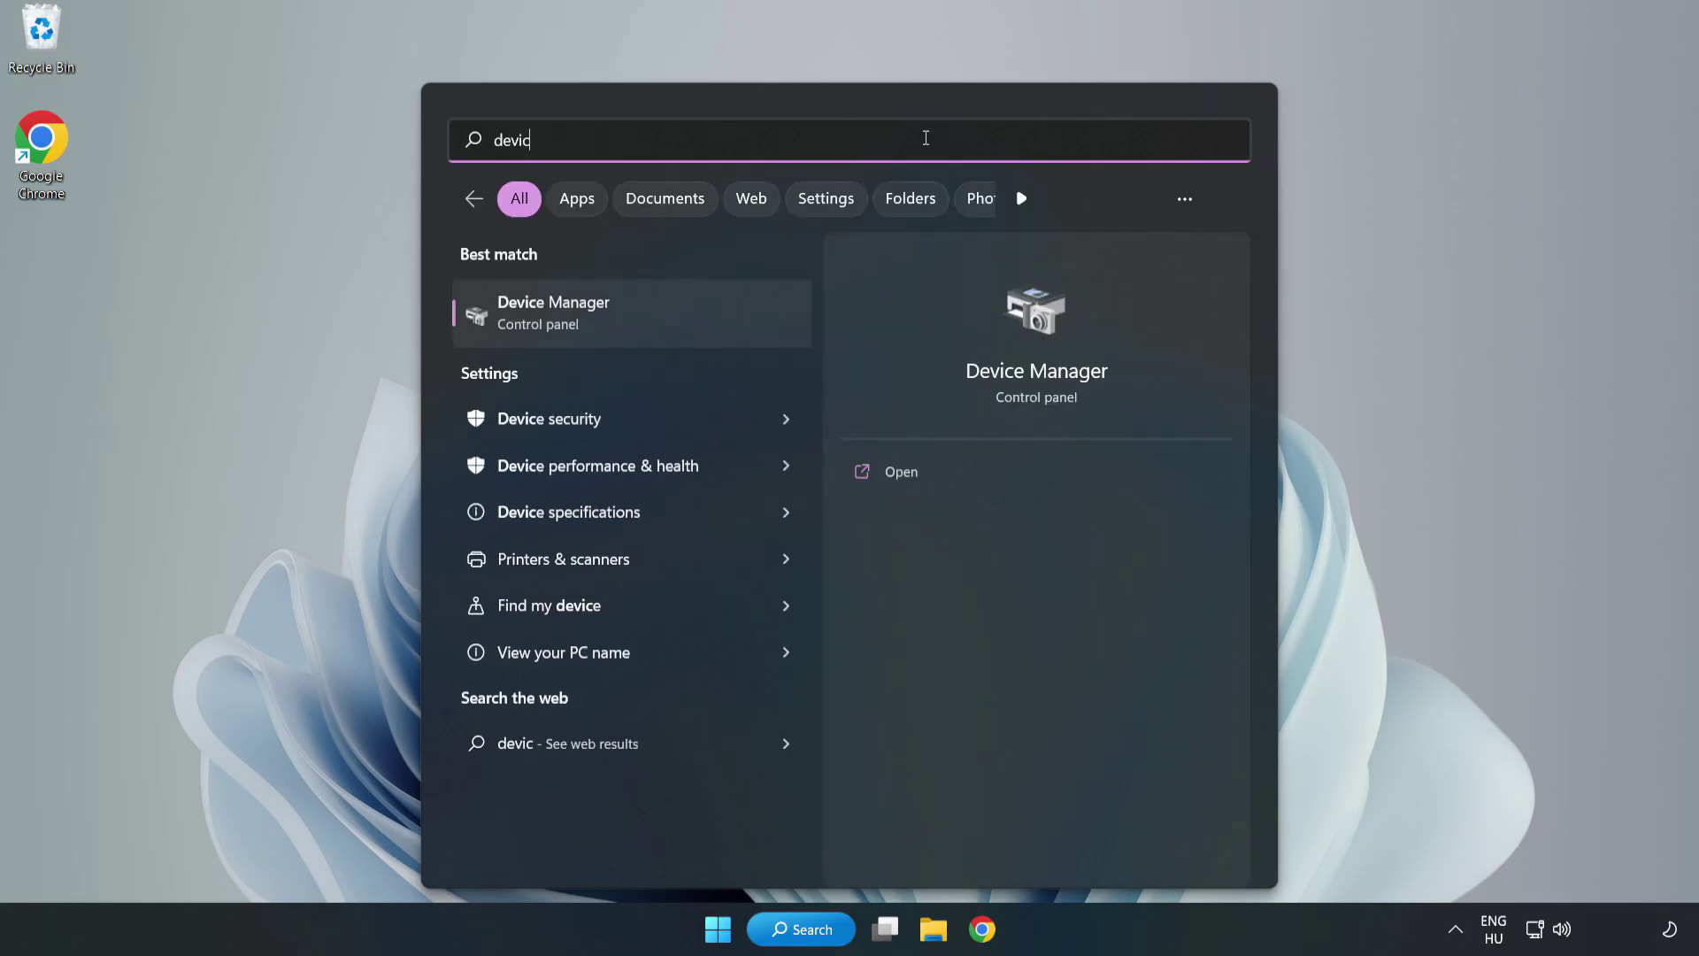
type("e manager")
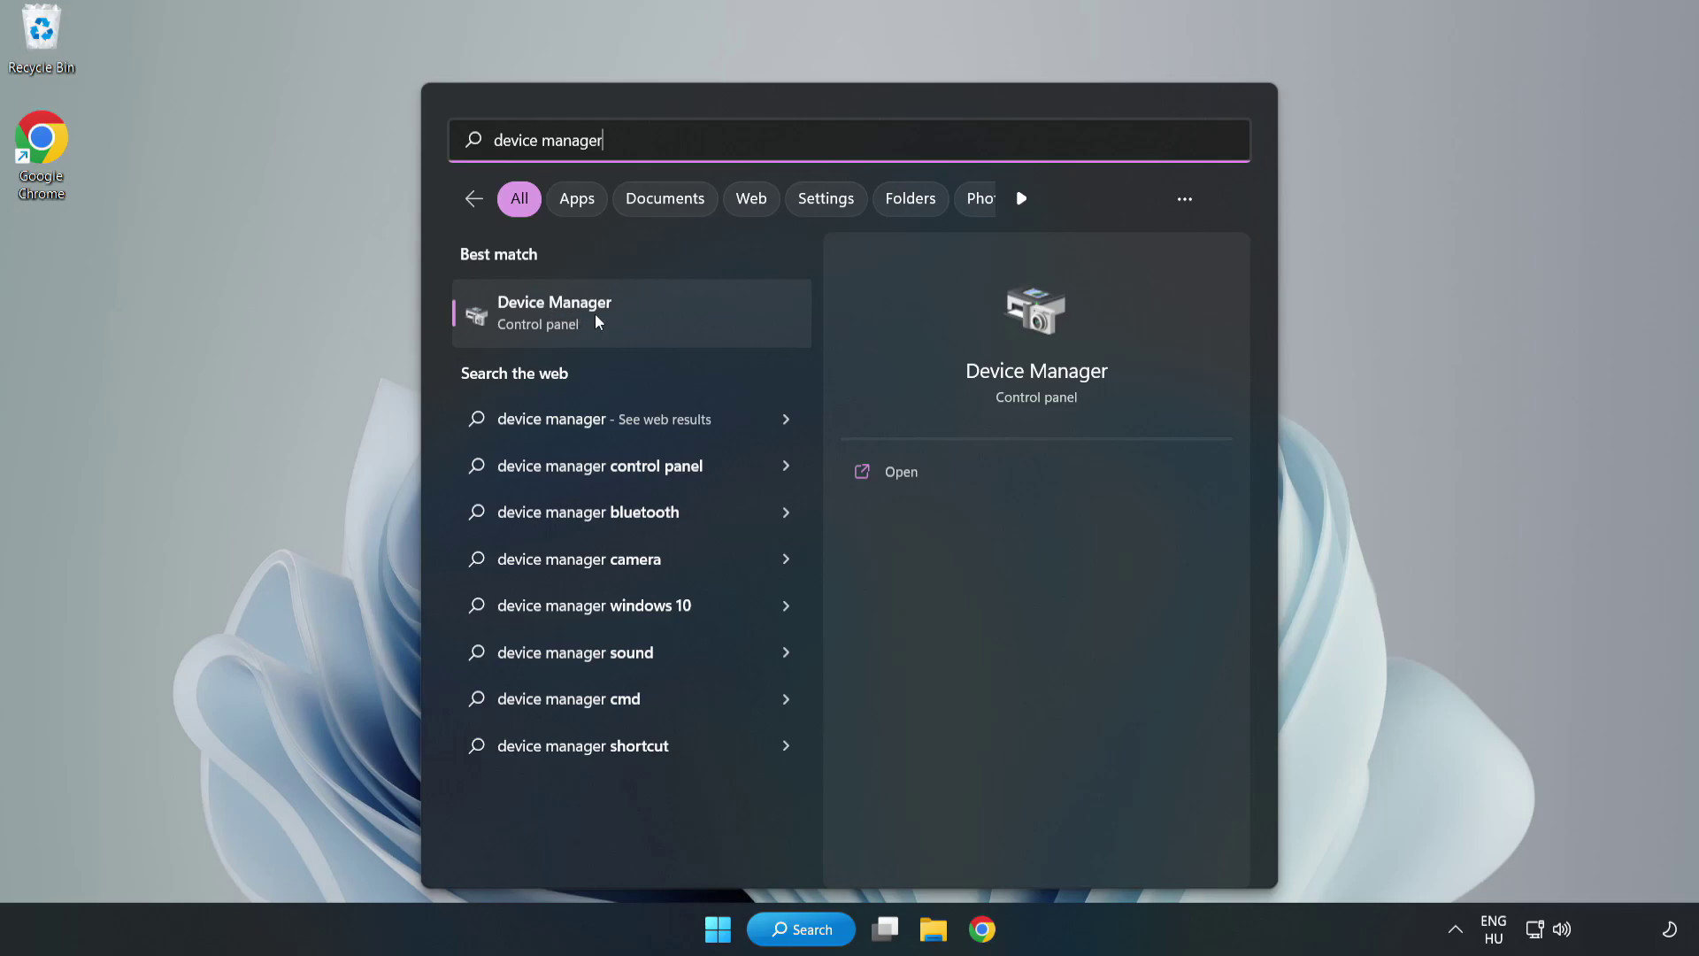
left_click(632, 325)
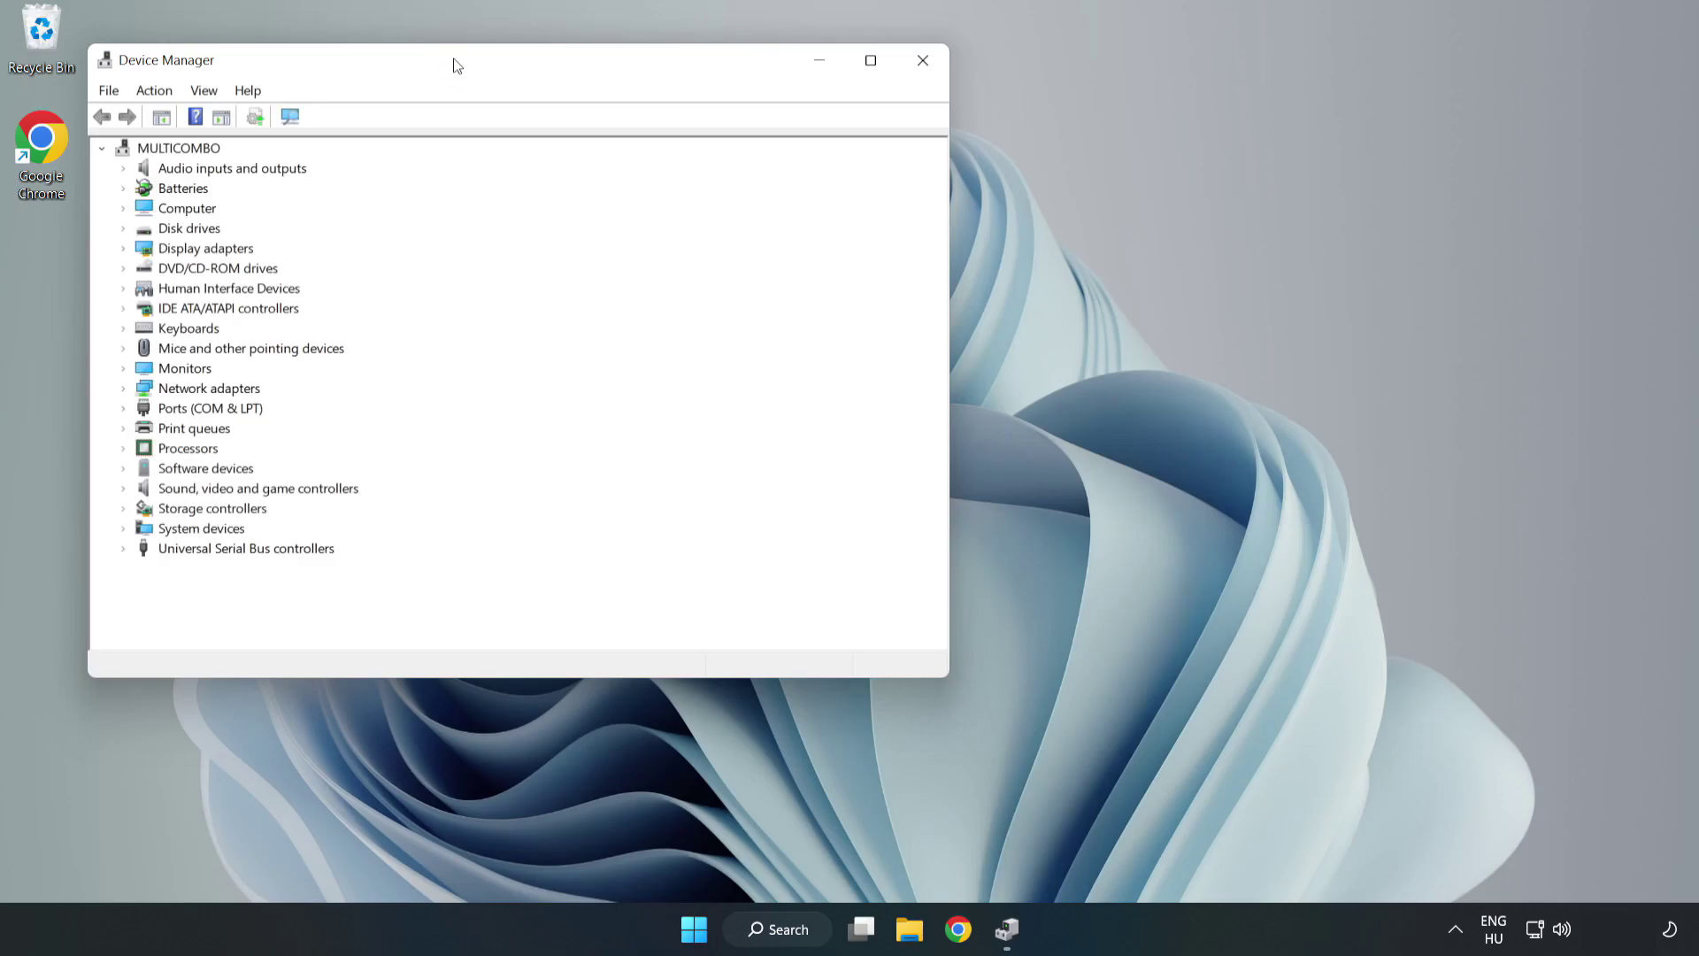
Search automatically for a VMware SVGA 3D display driver update, confirming the best driver is installed.
left_click_drag(453, 64, 757, 153)
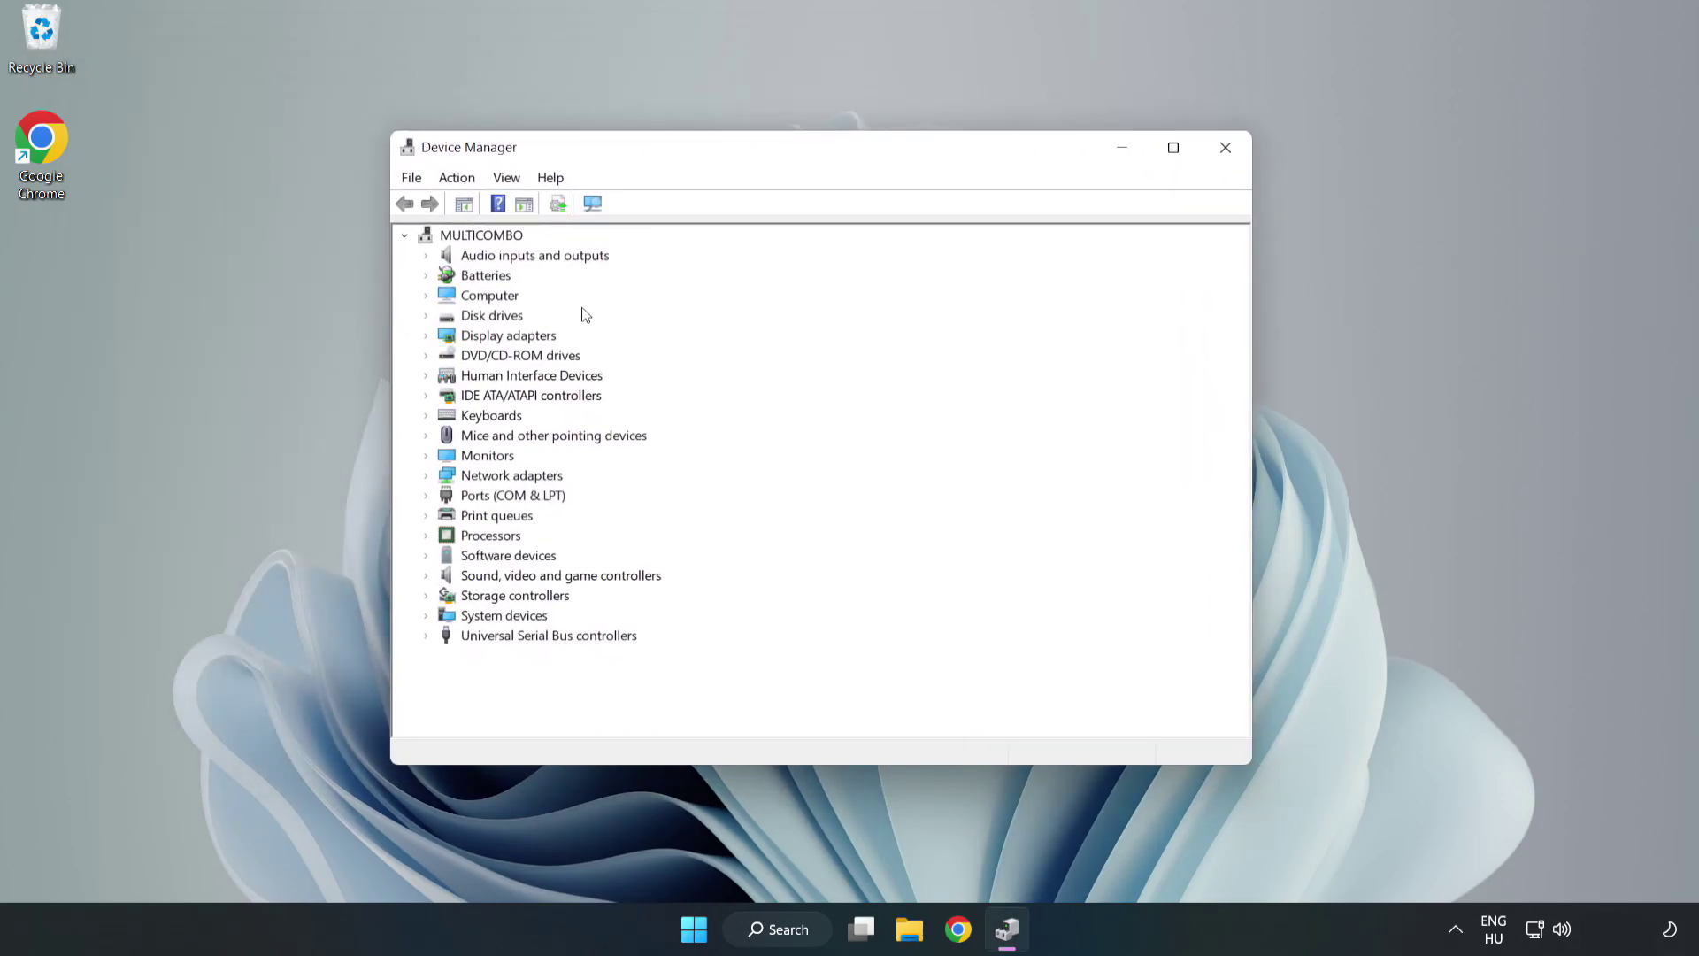
left_click(458, 341)
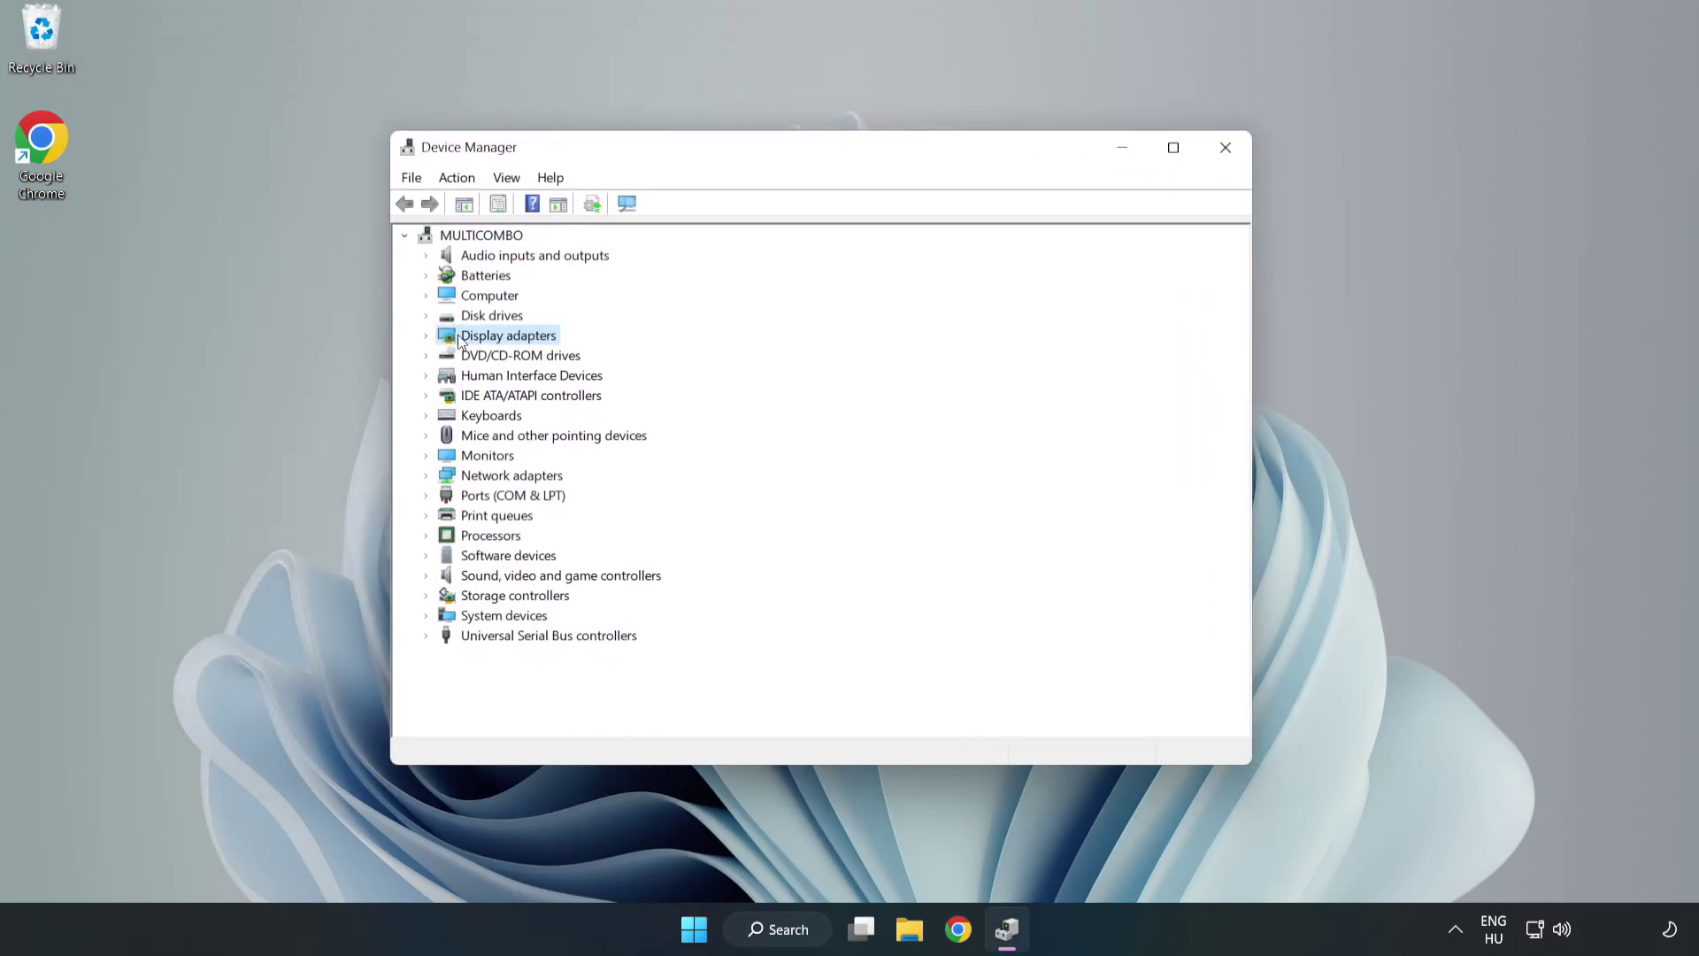
left_click(426, 339)
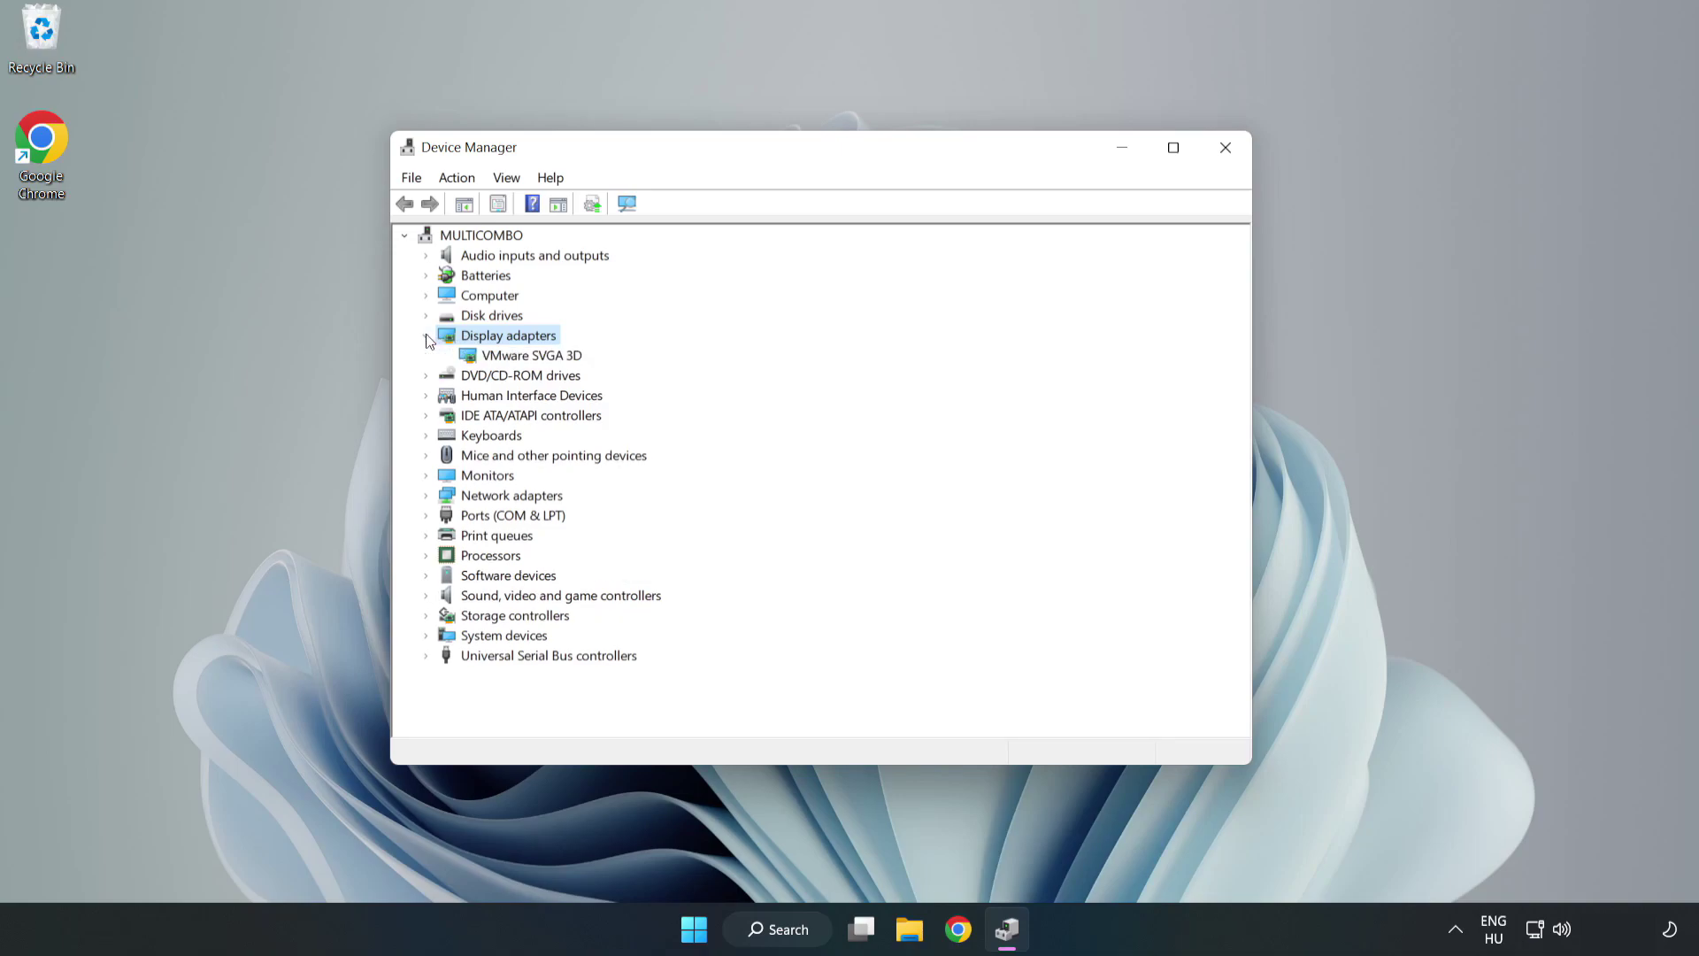
left_click(531, 356)
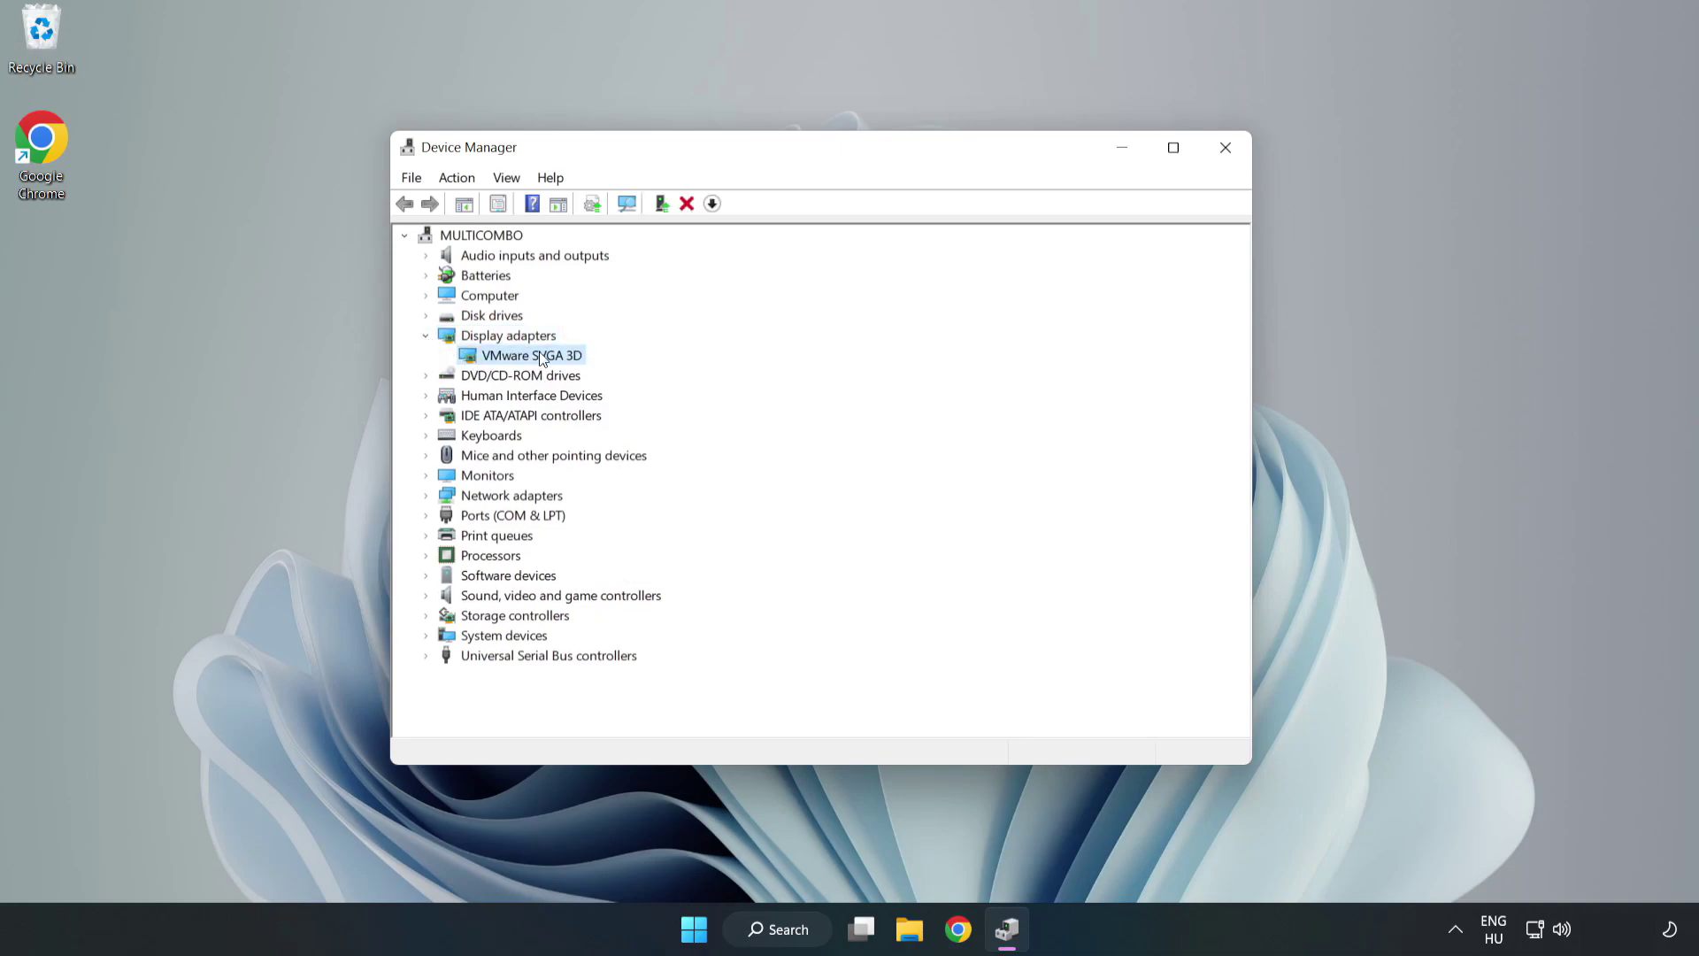
right_click(528, 363)
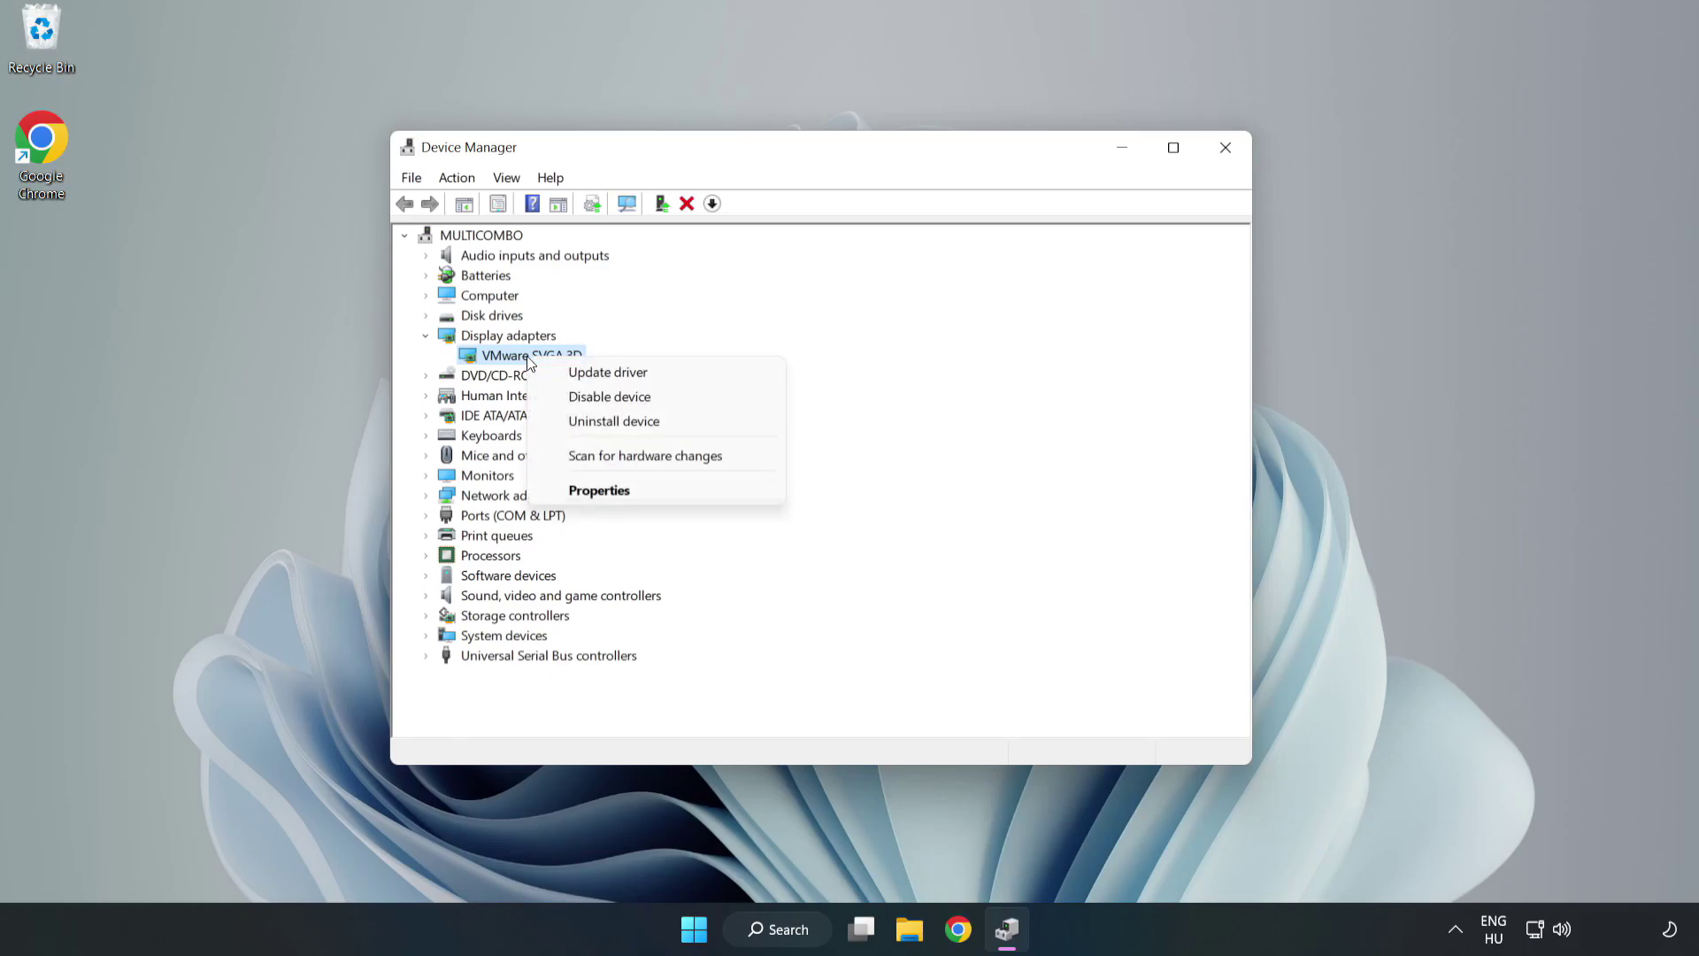
left_click(659, 373)
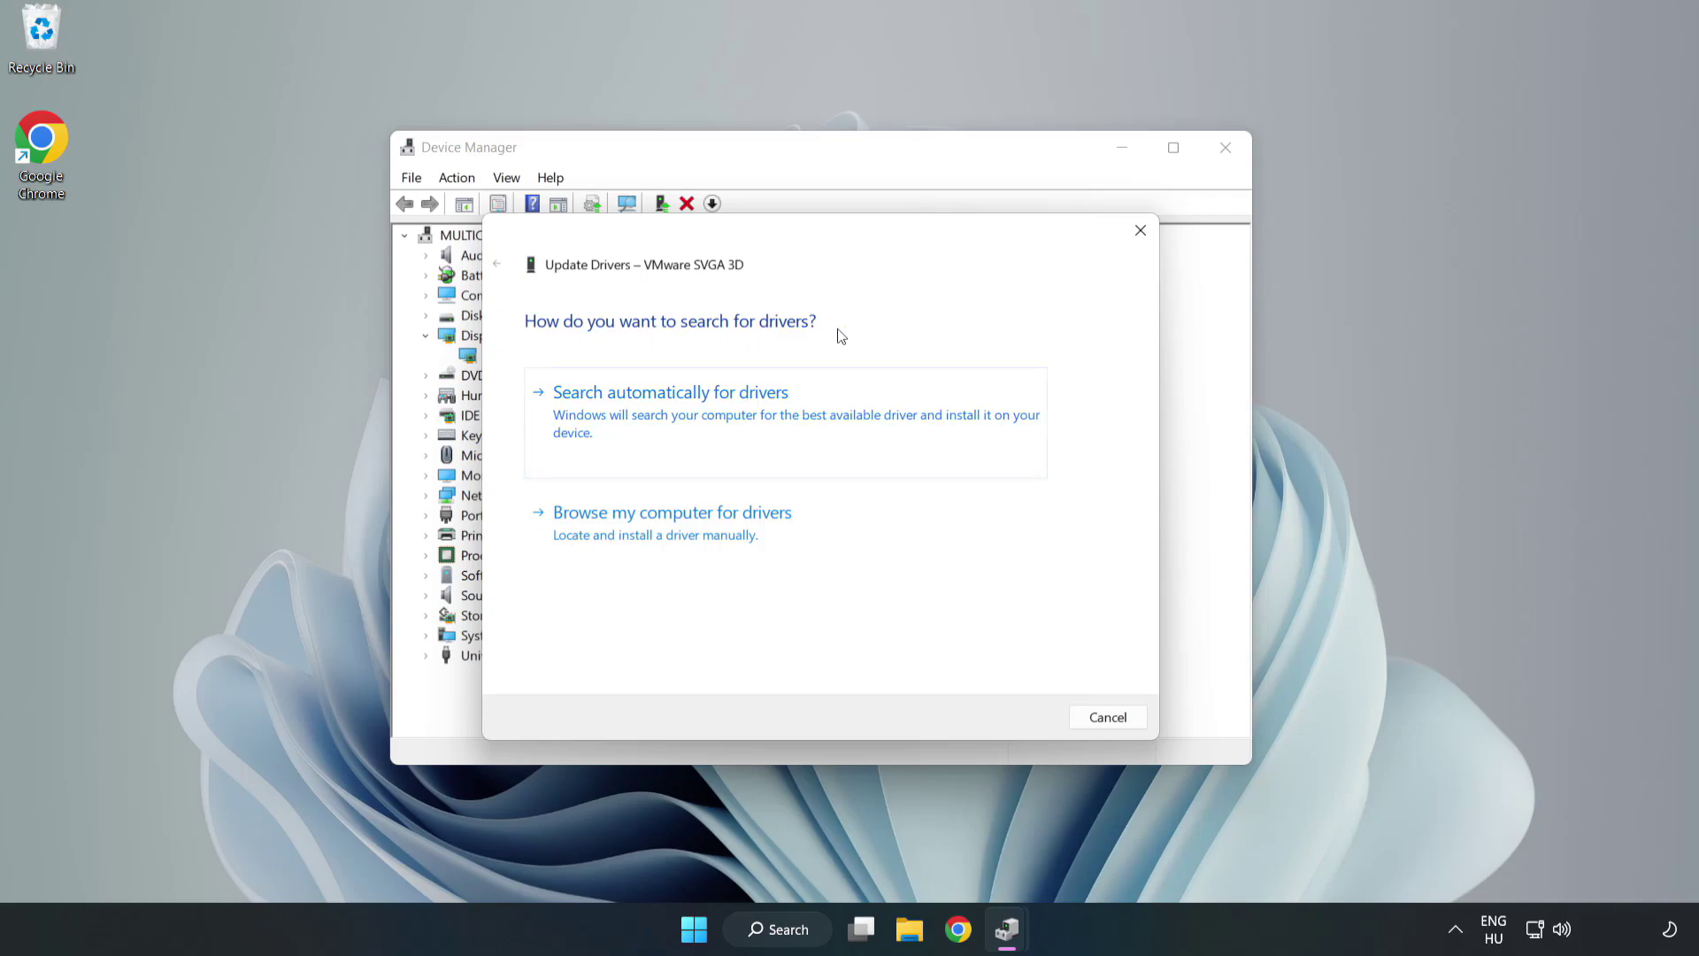
left_click(677, 414)
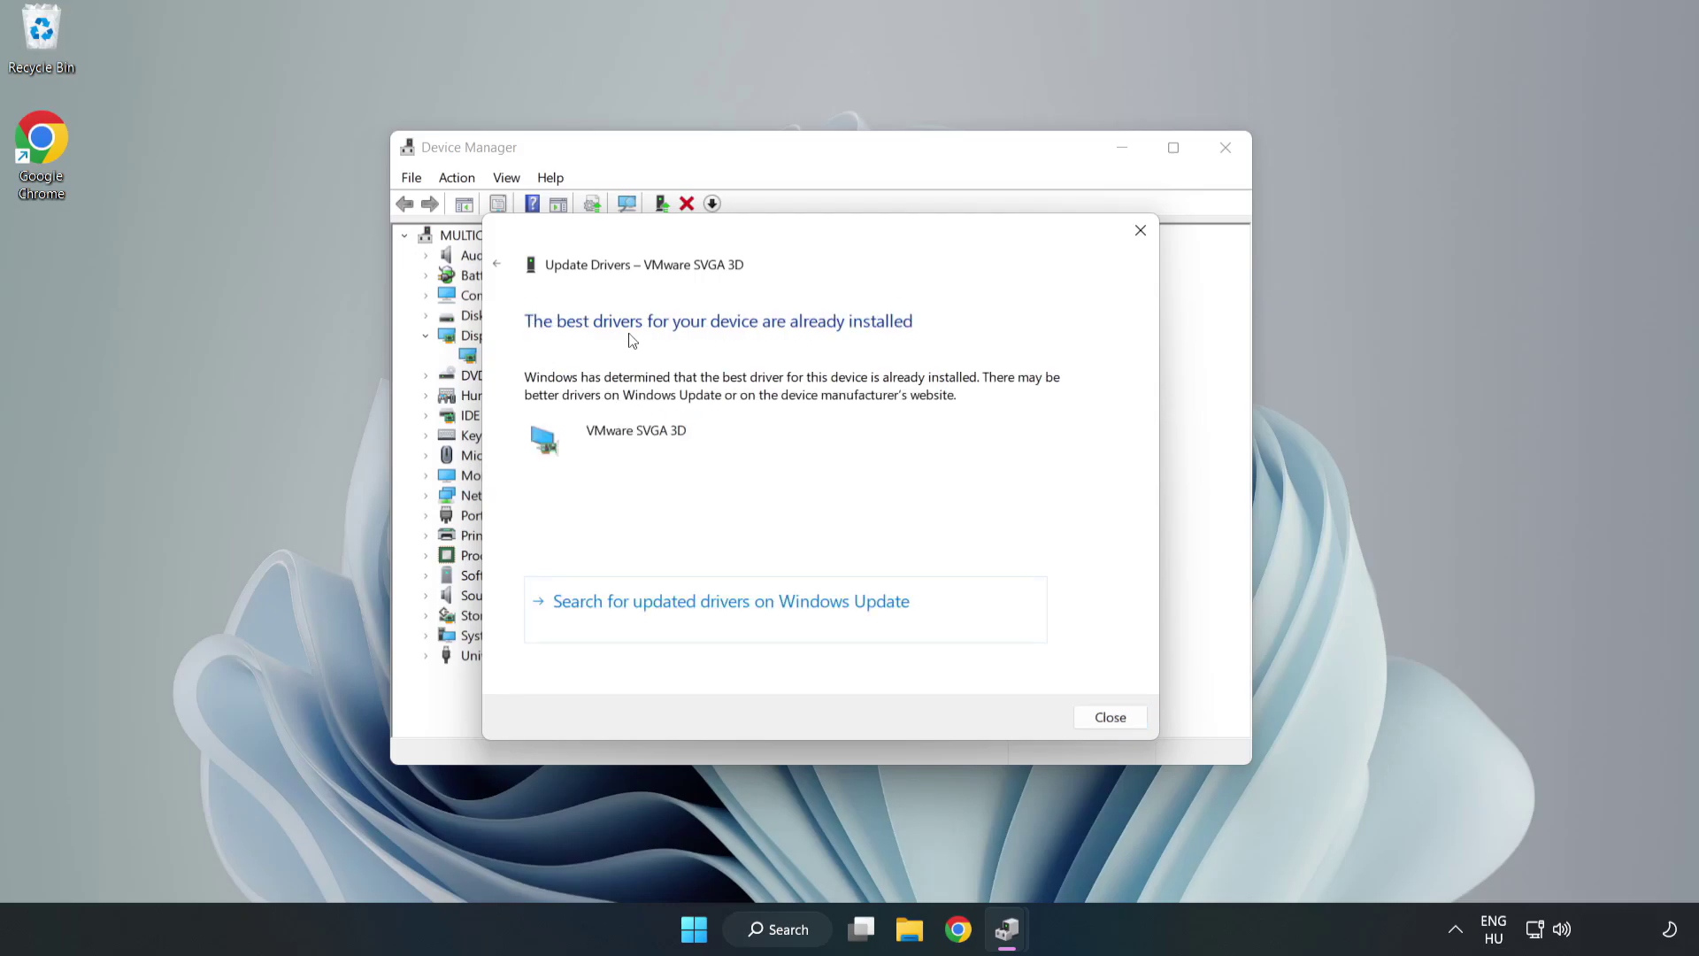
left_click(1111, 718)
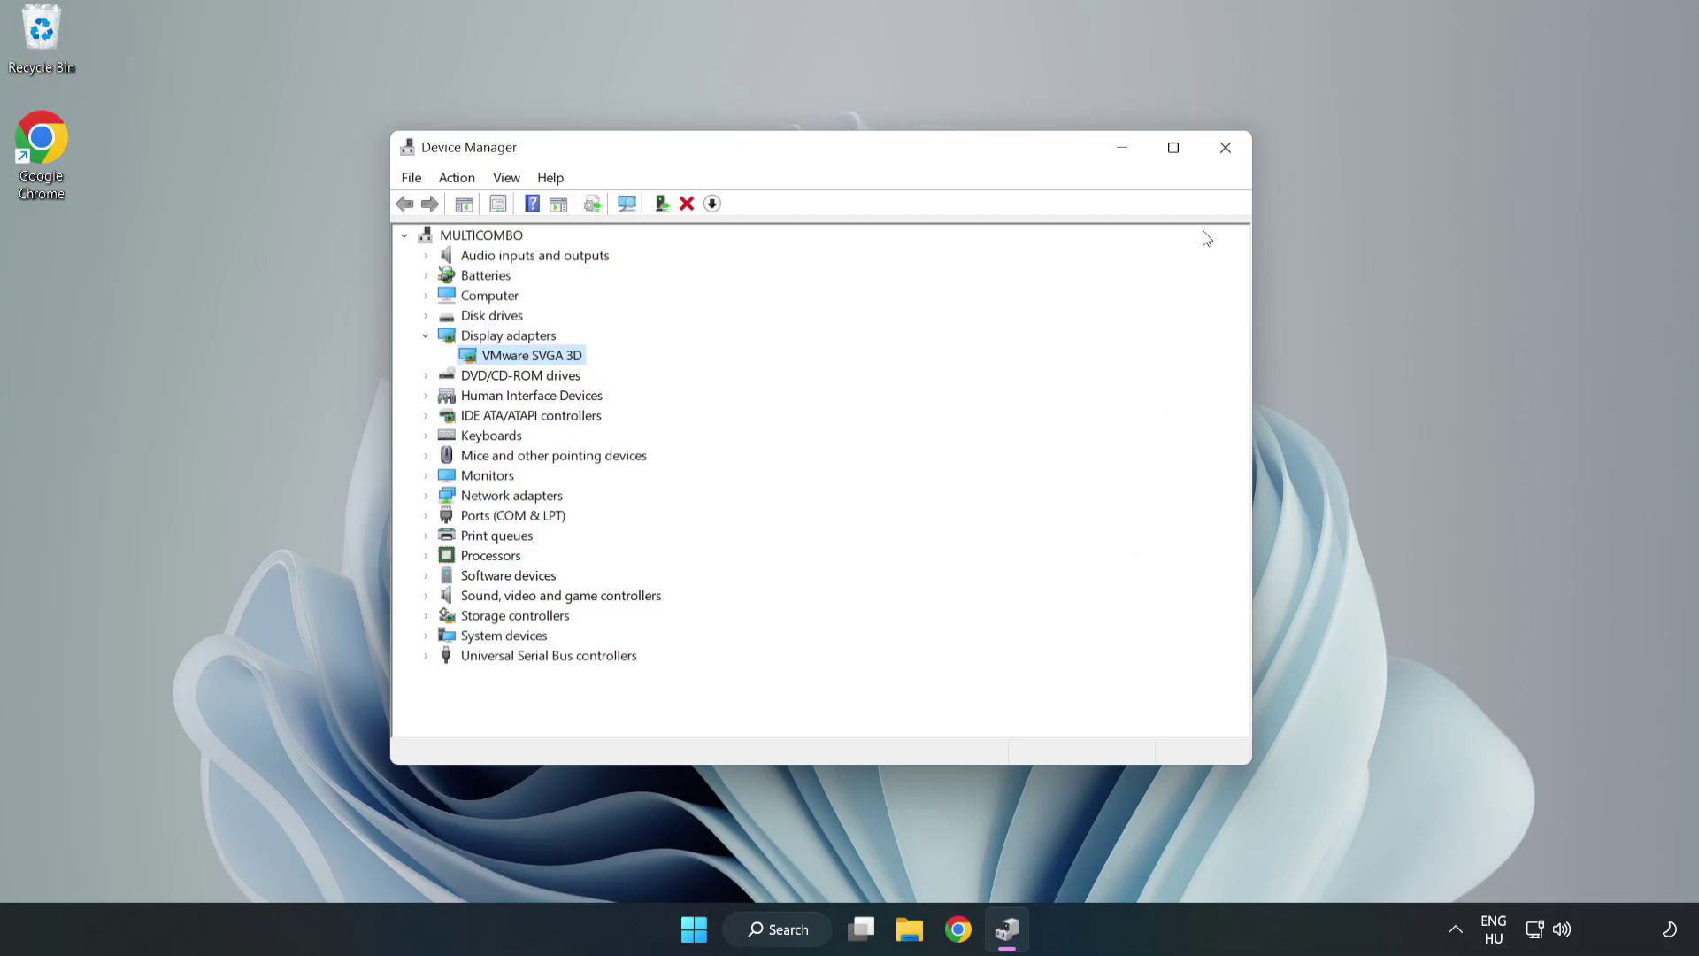
Close Device Manager and search Windows for 'updates'.
left_click(1226, 150)
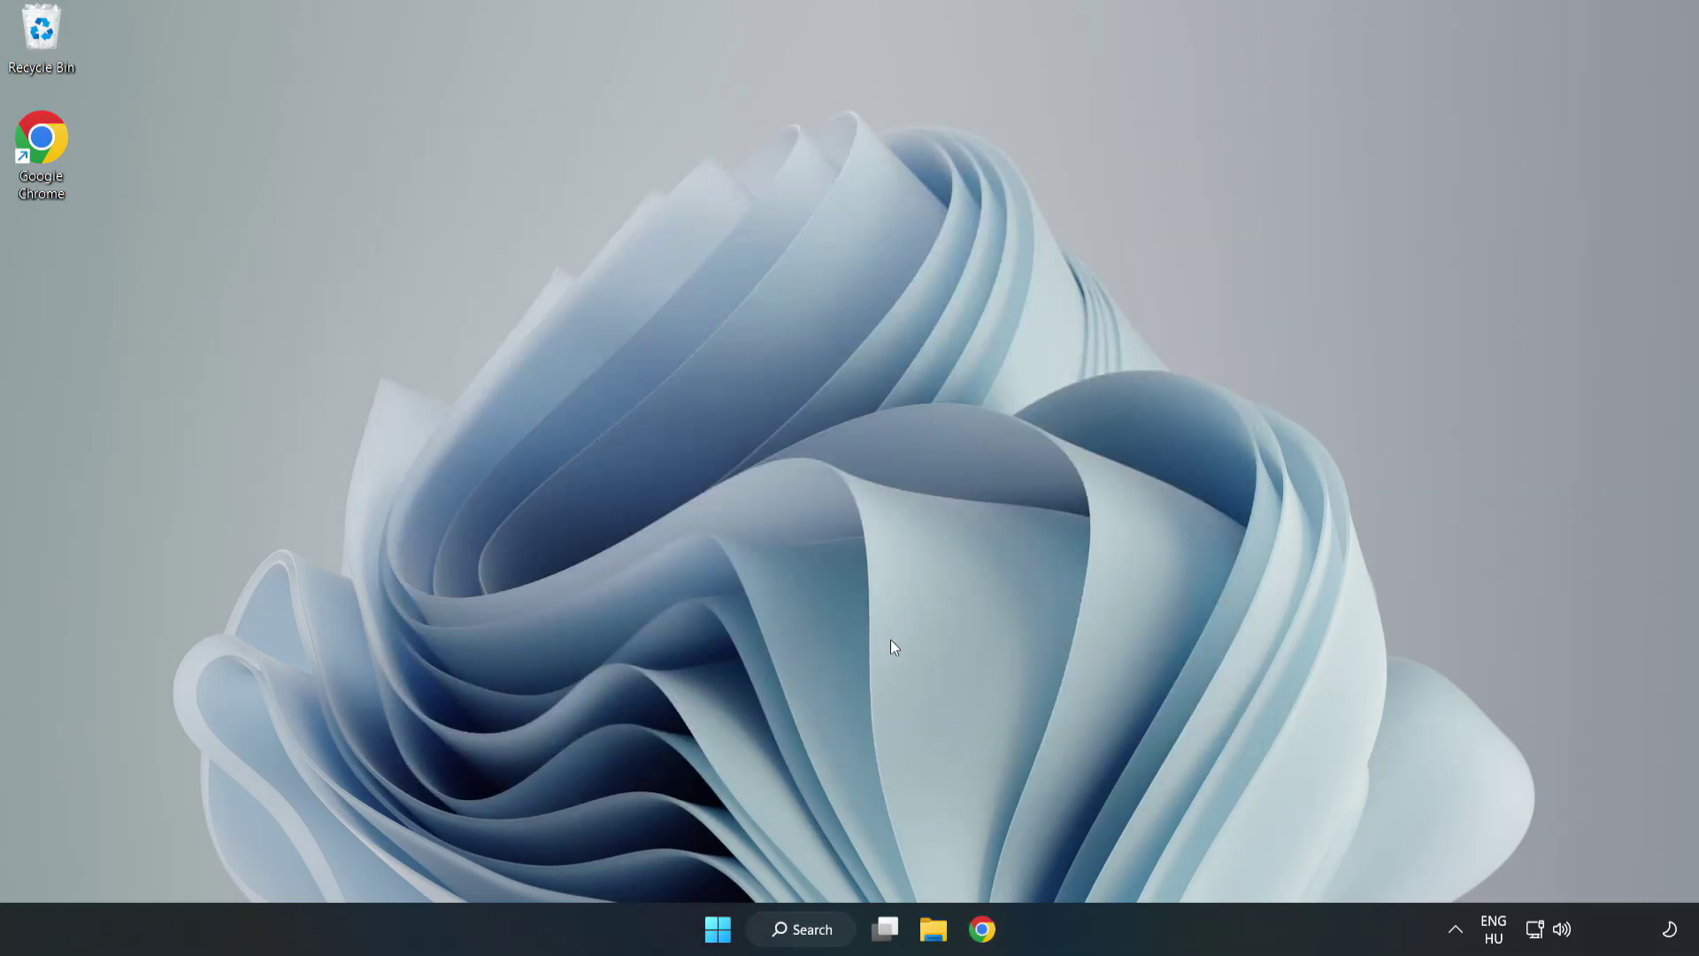
left_click(783, 927)
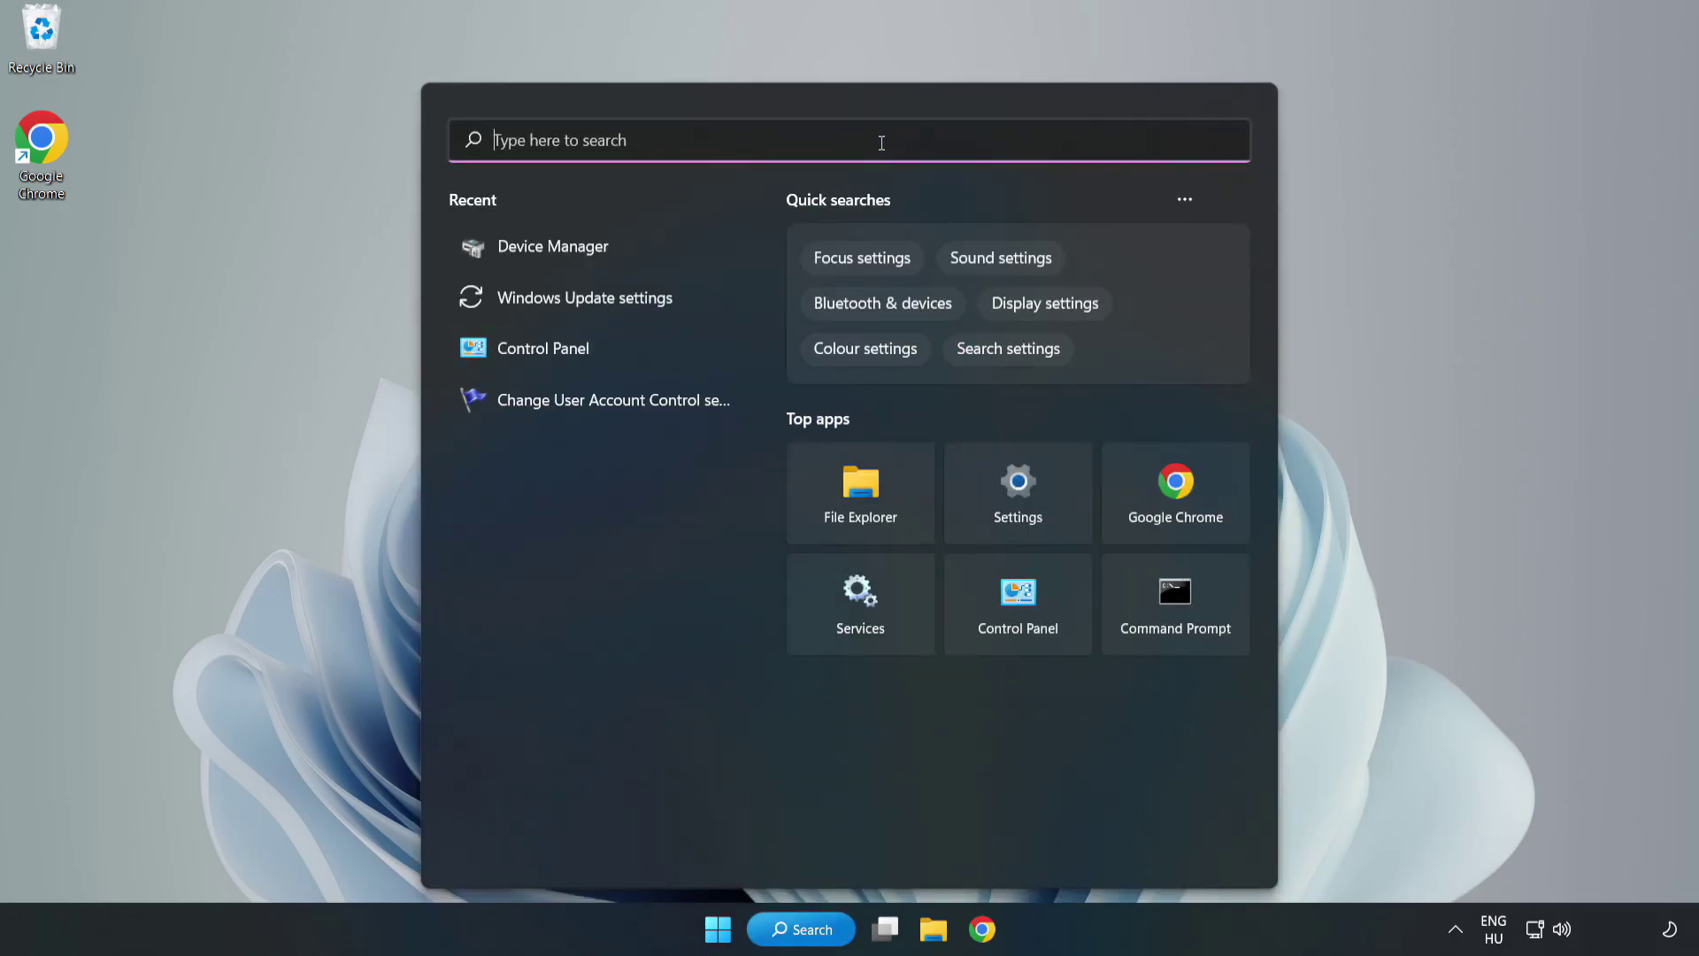
type("updates")
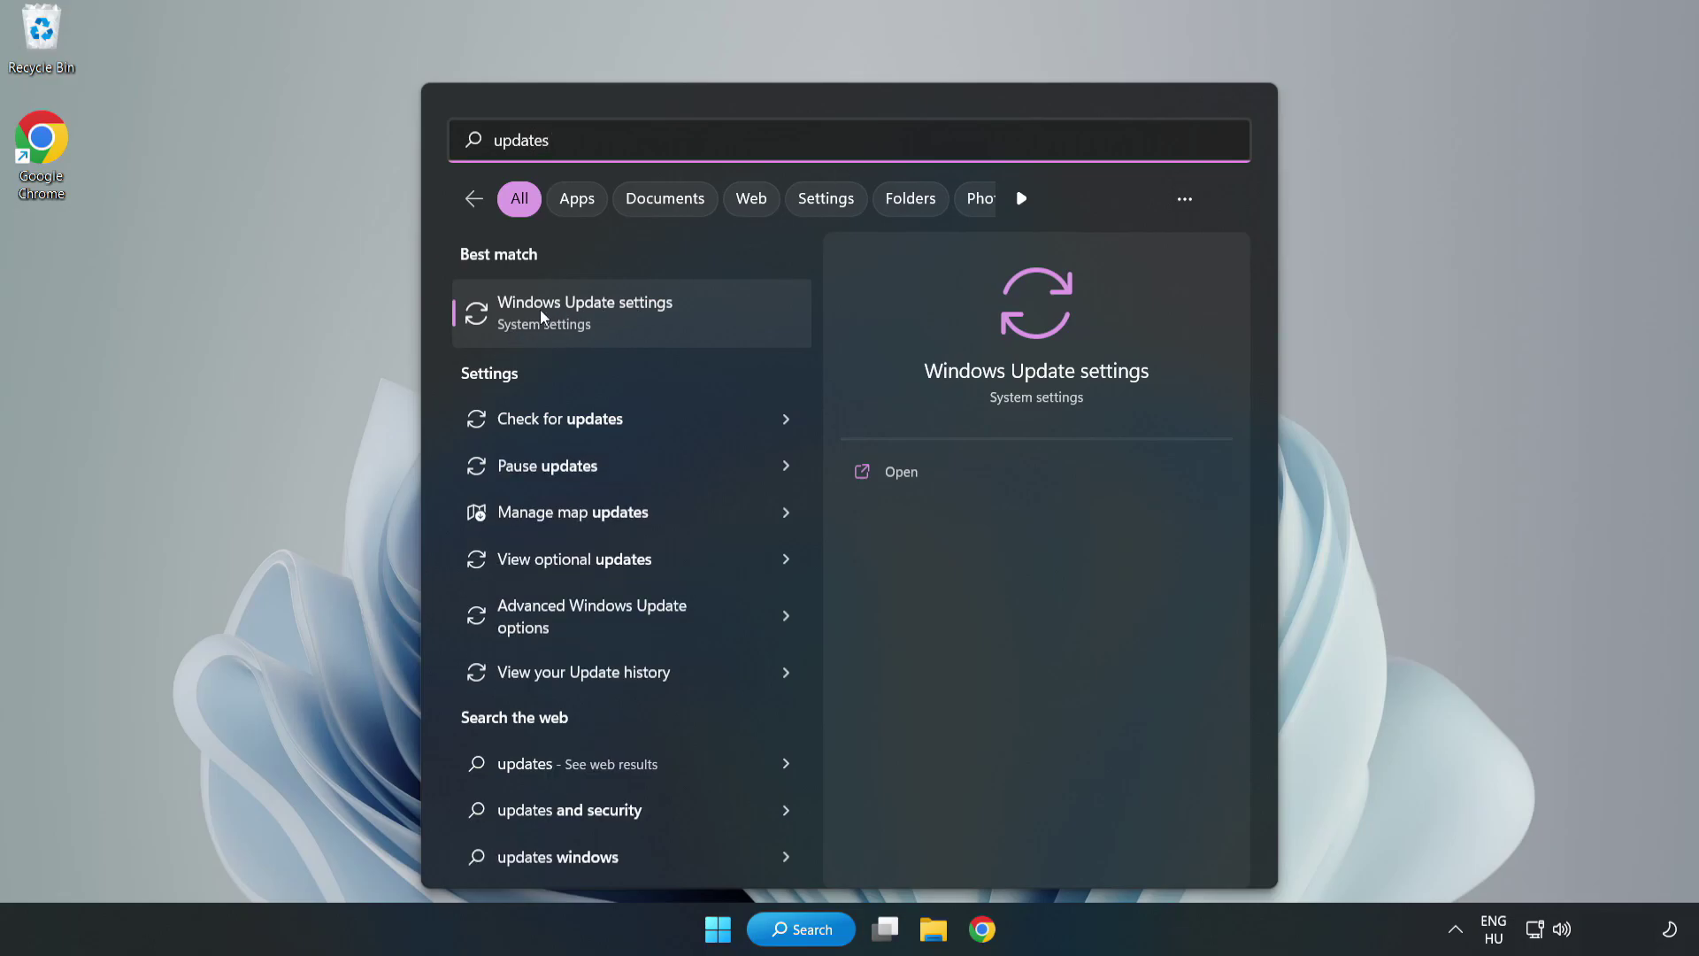
Open Windows Update settings maximized and check for updates, finding the PC up to date.
left_click(606, 318)
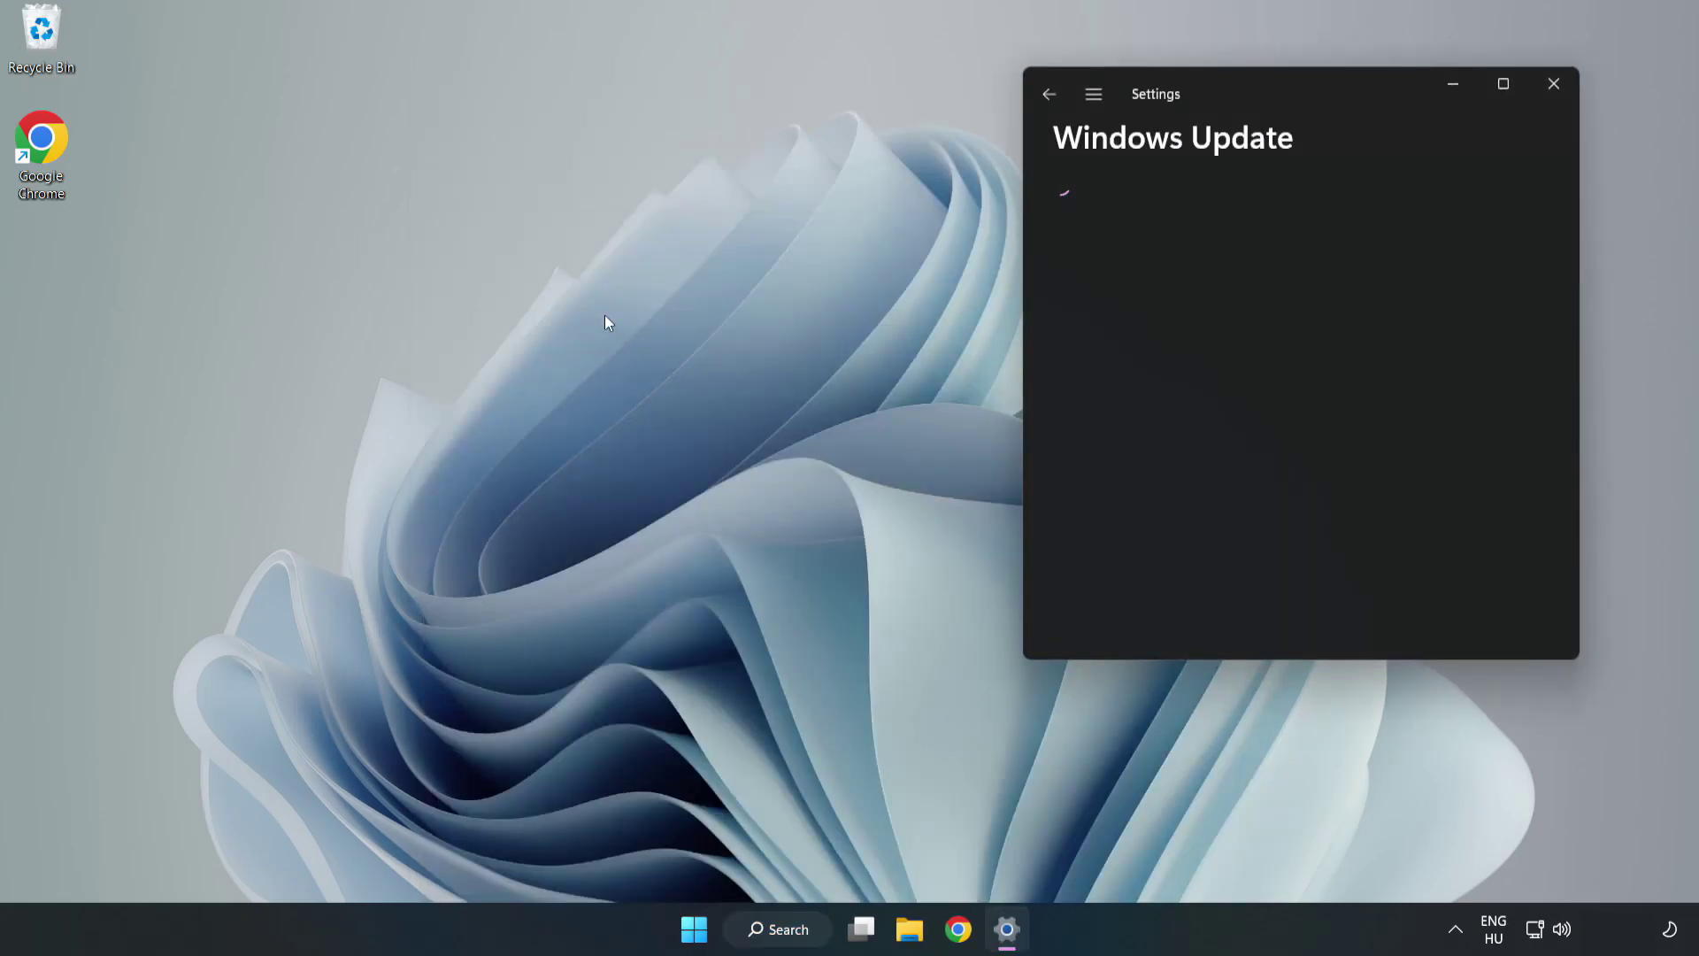
left_click(1505, 83)
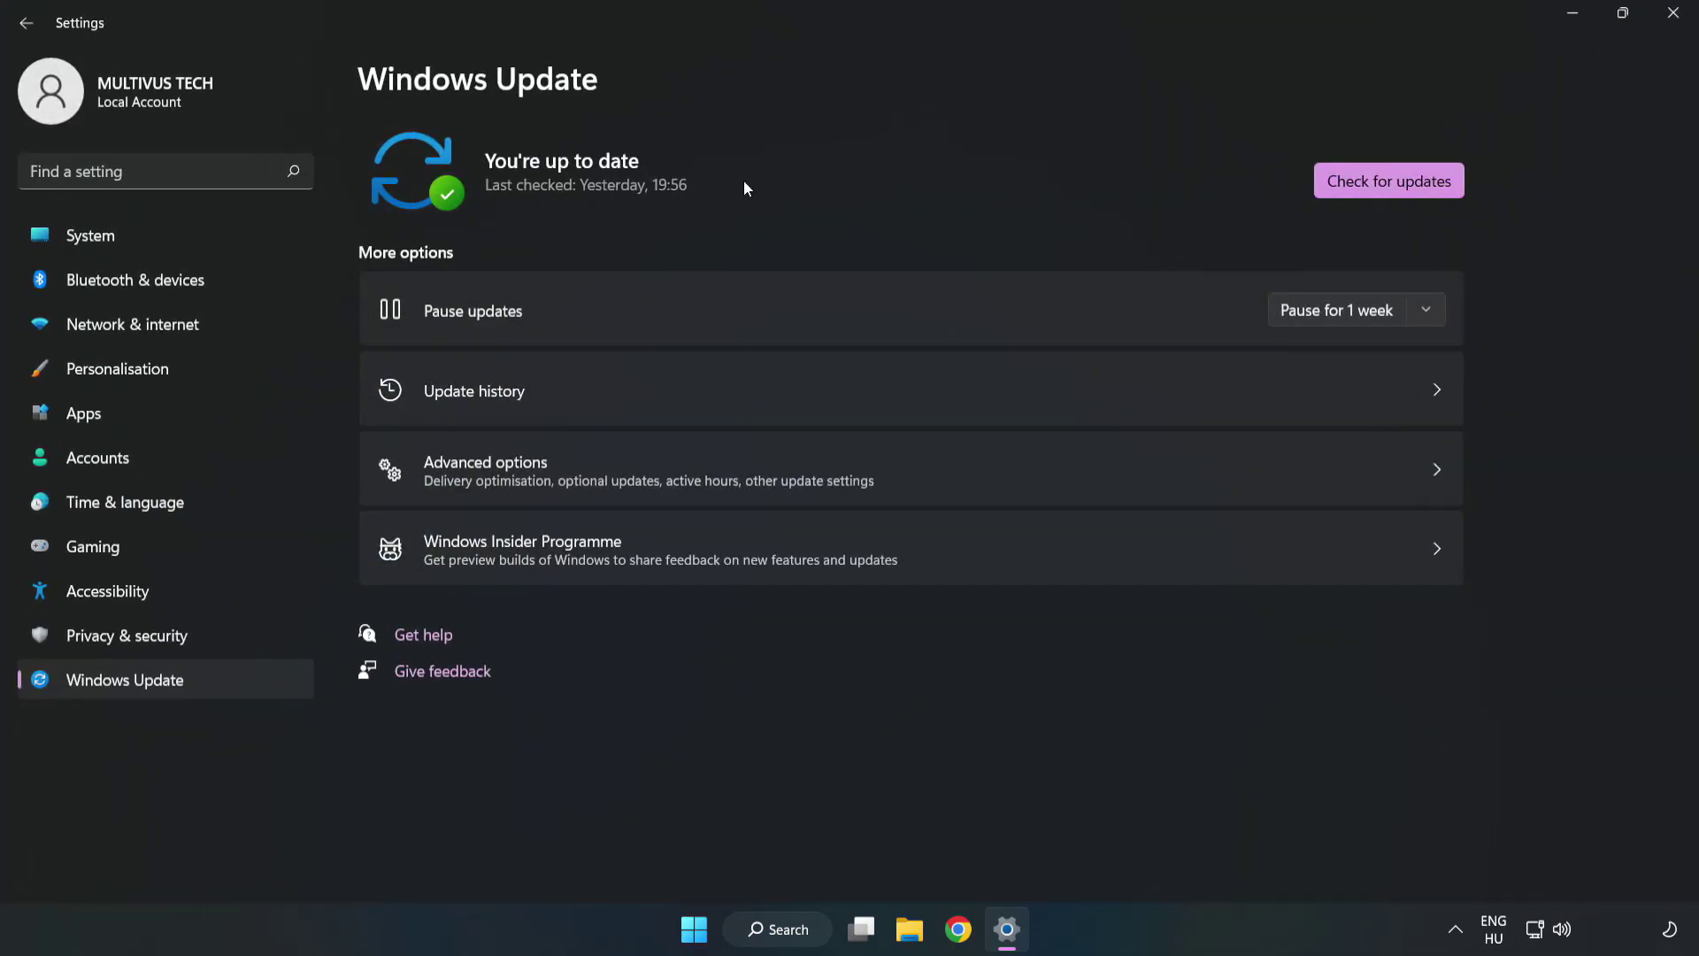
left_click(1395, 184)
Close Settings, go to the Steam Library home and right-click YOUR NOT WORKING GAME.
left_click(1673, 14)
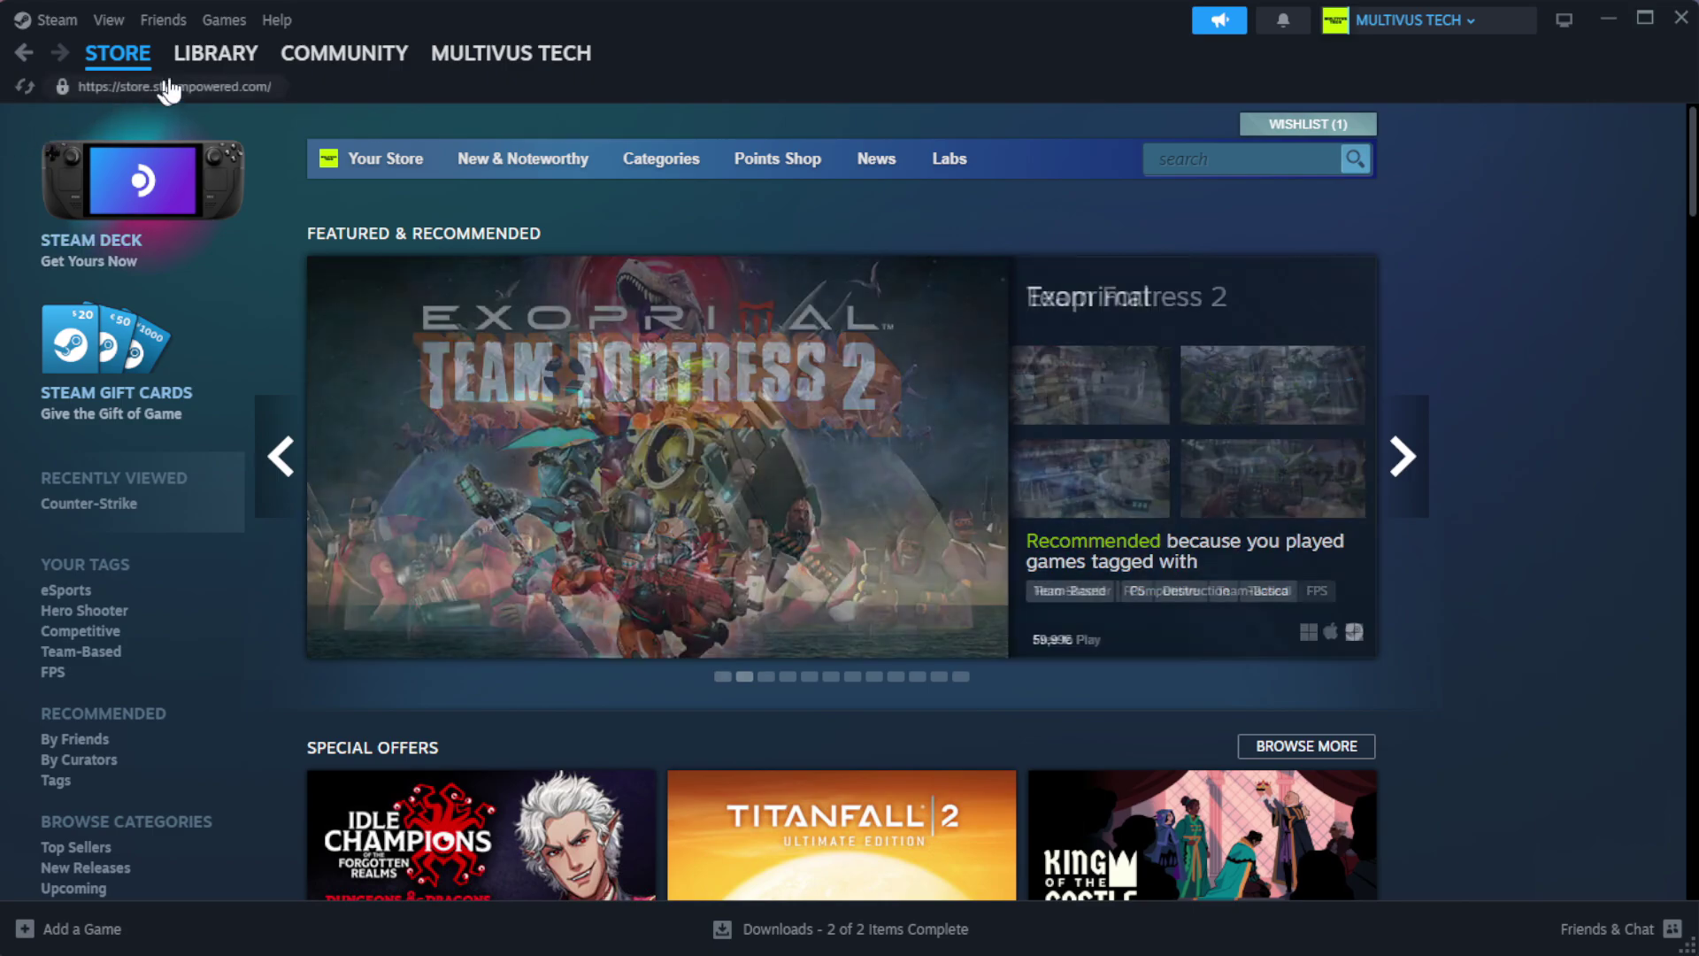
mouse_move(219, 64)
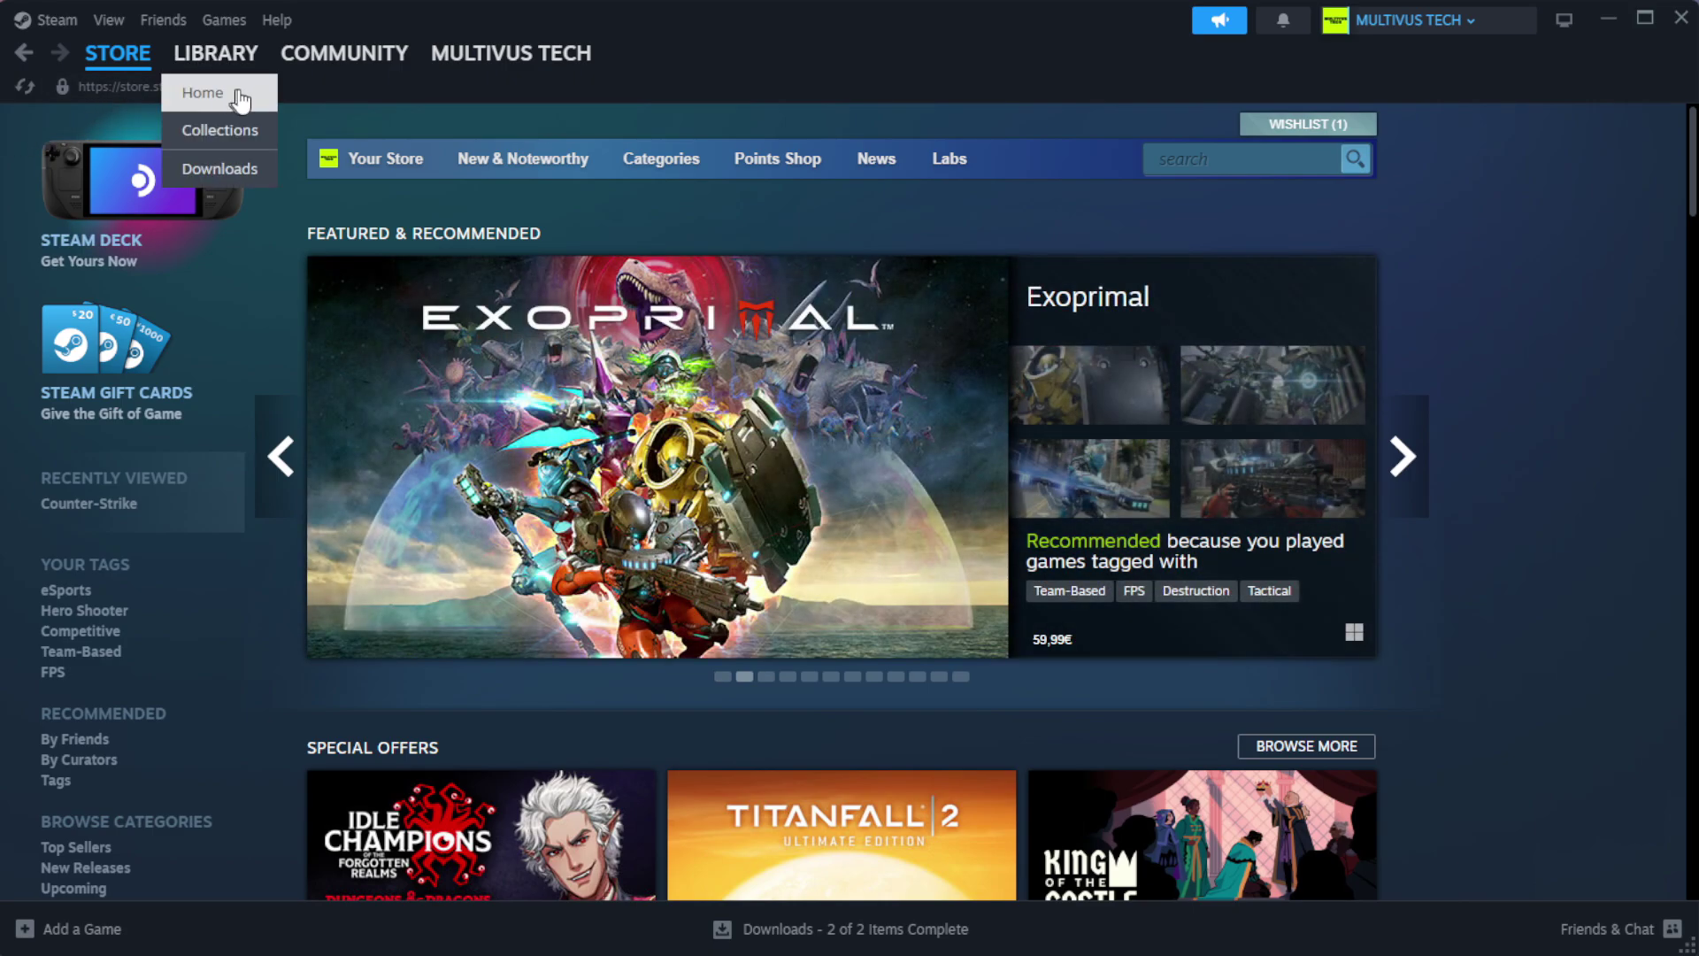
left_click(244, 93)
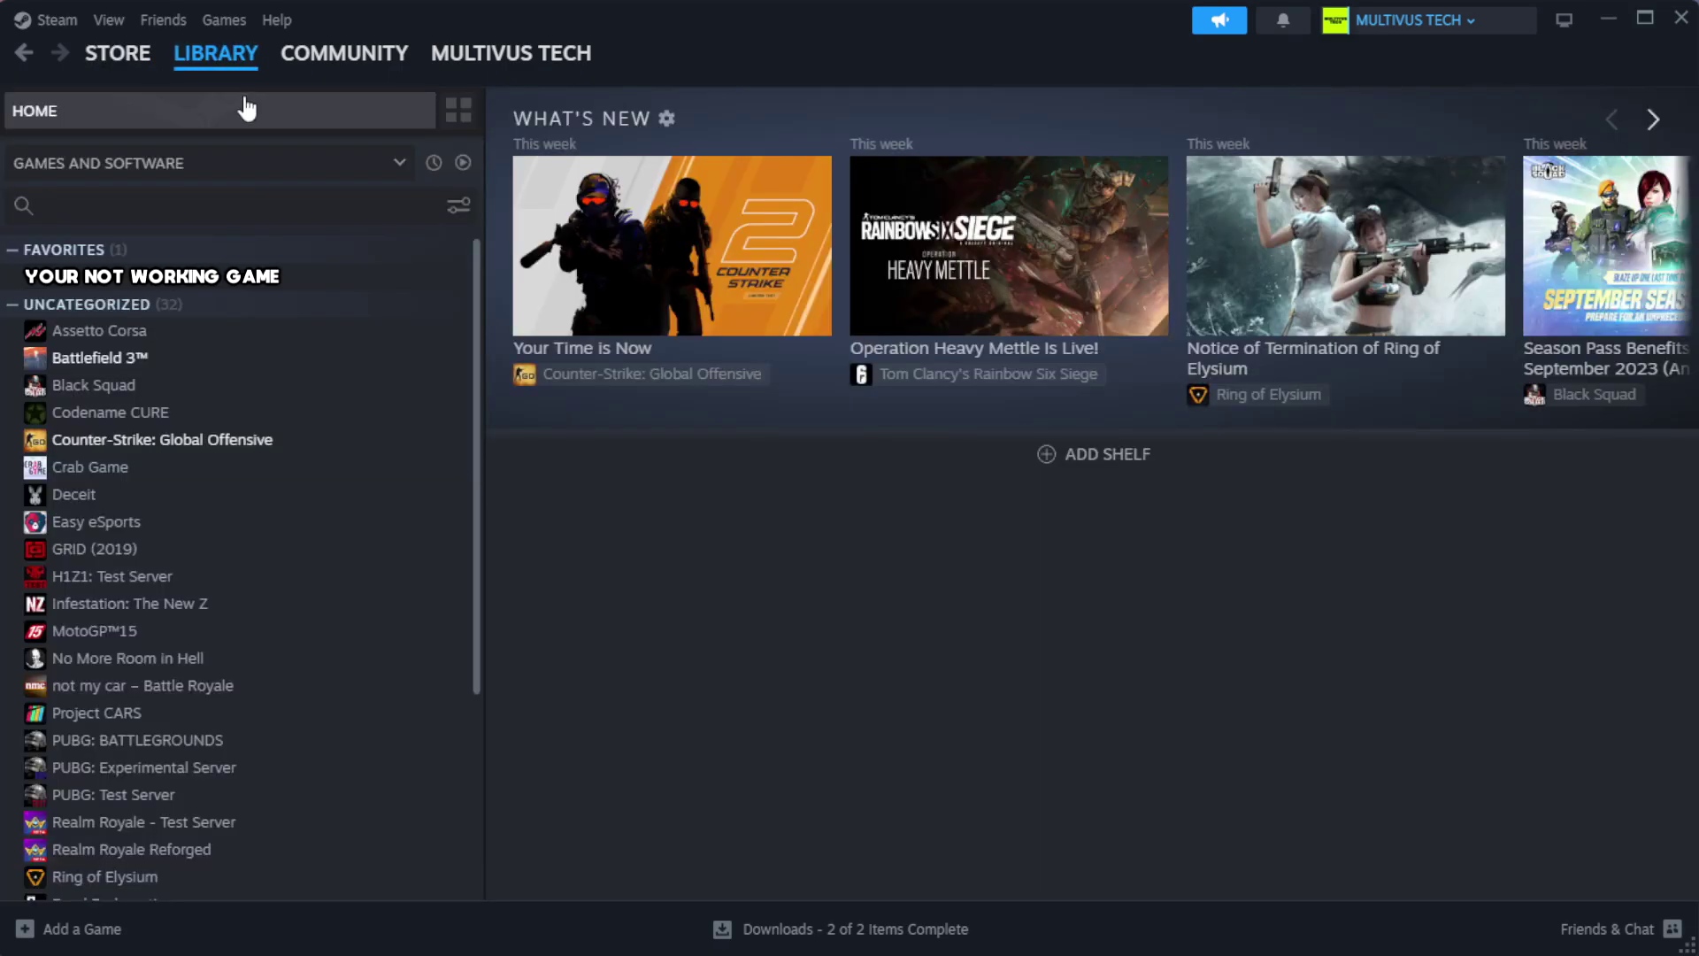
right_click(418, 278)
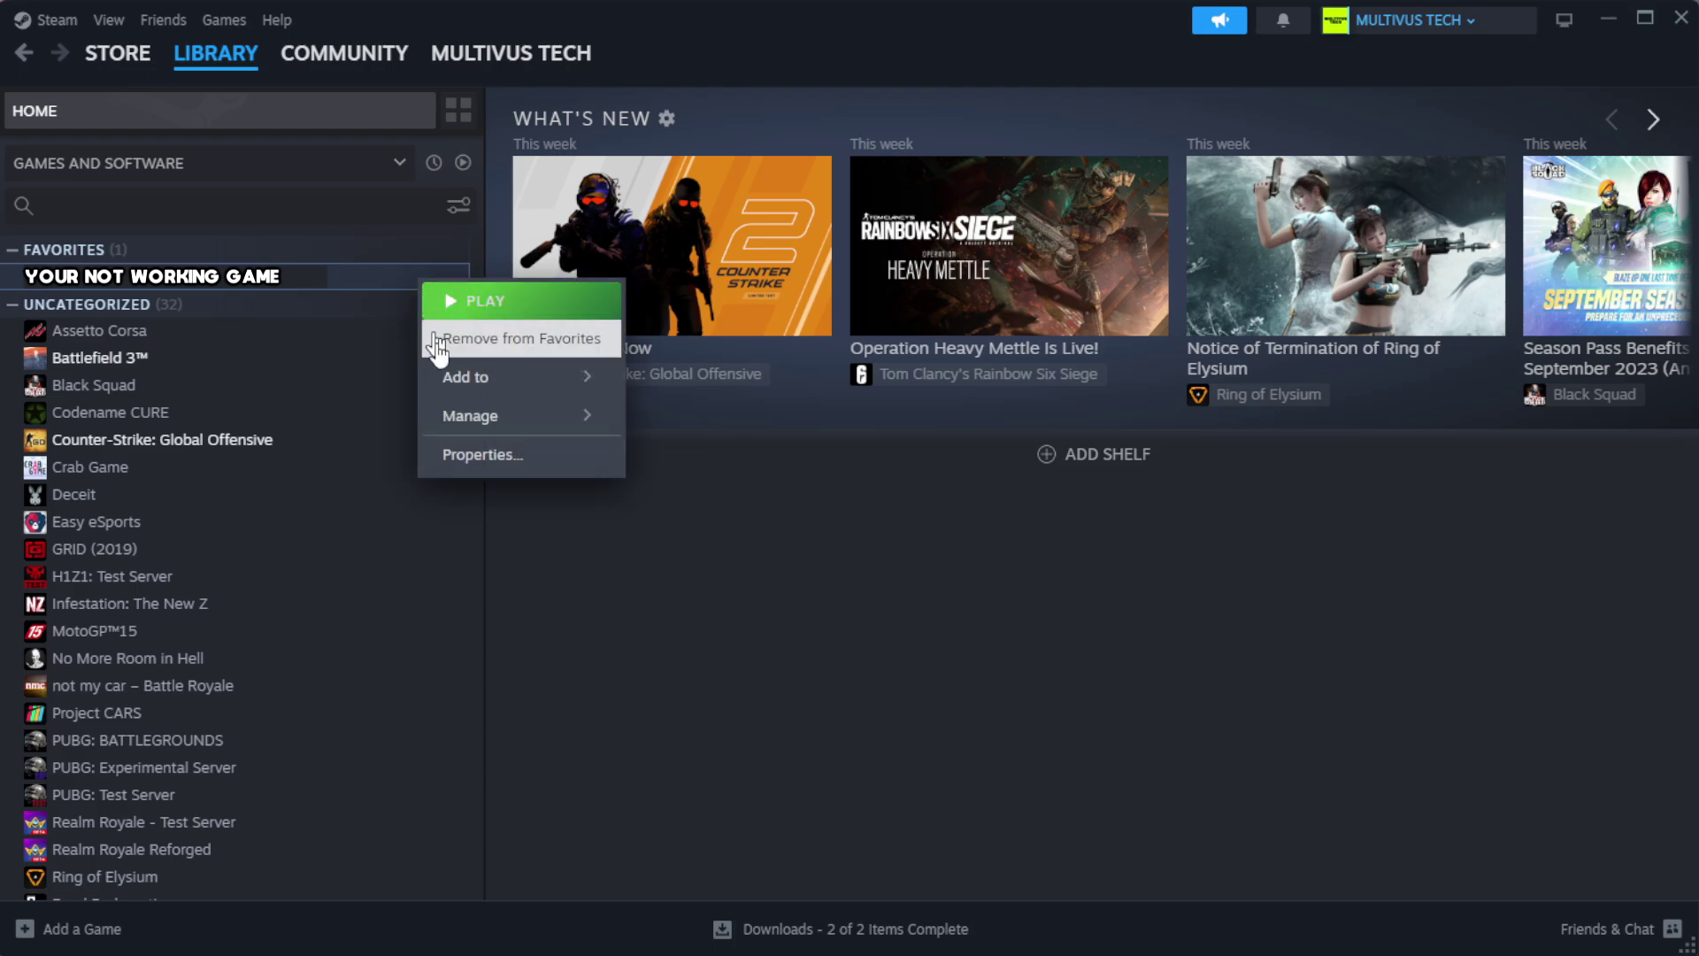
Verify the integrity of the game's installed files, validating all 1039 files.
left_click(536, 460)
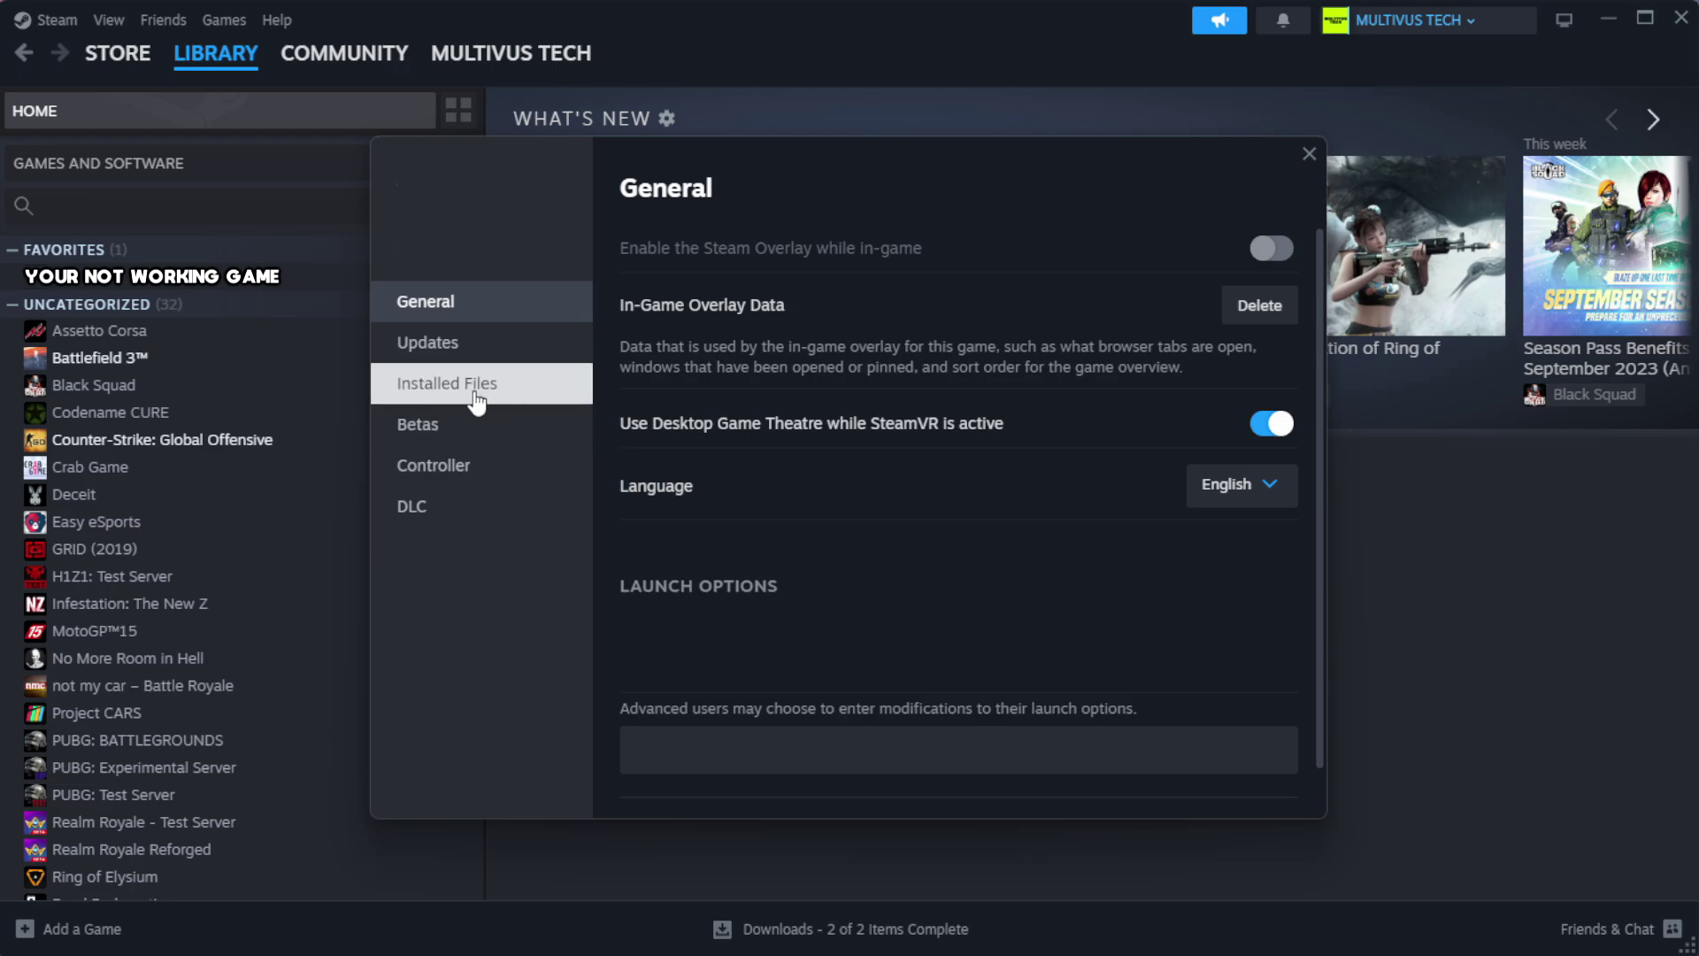
left_click(558, 403)
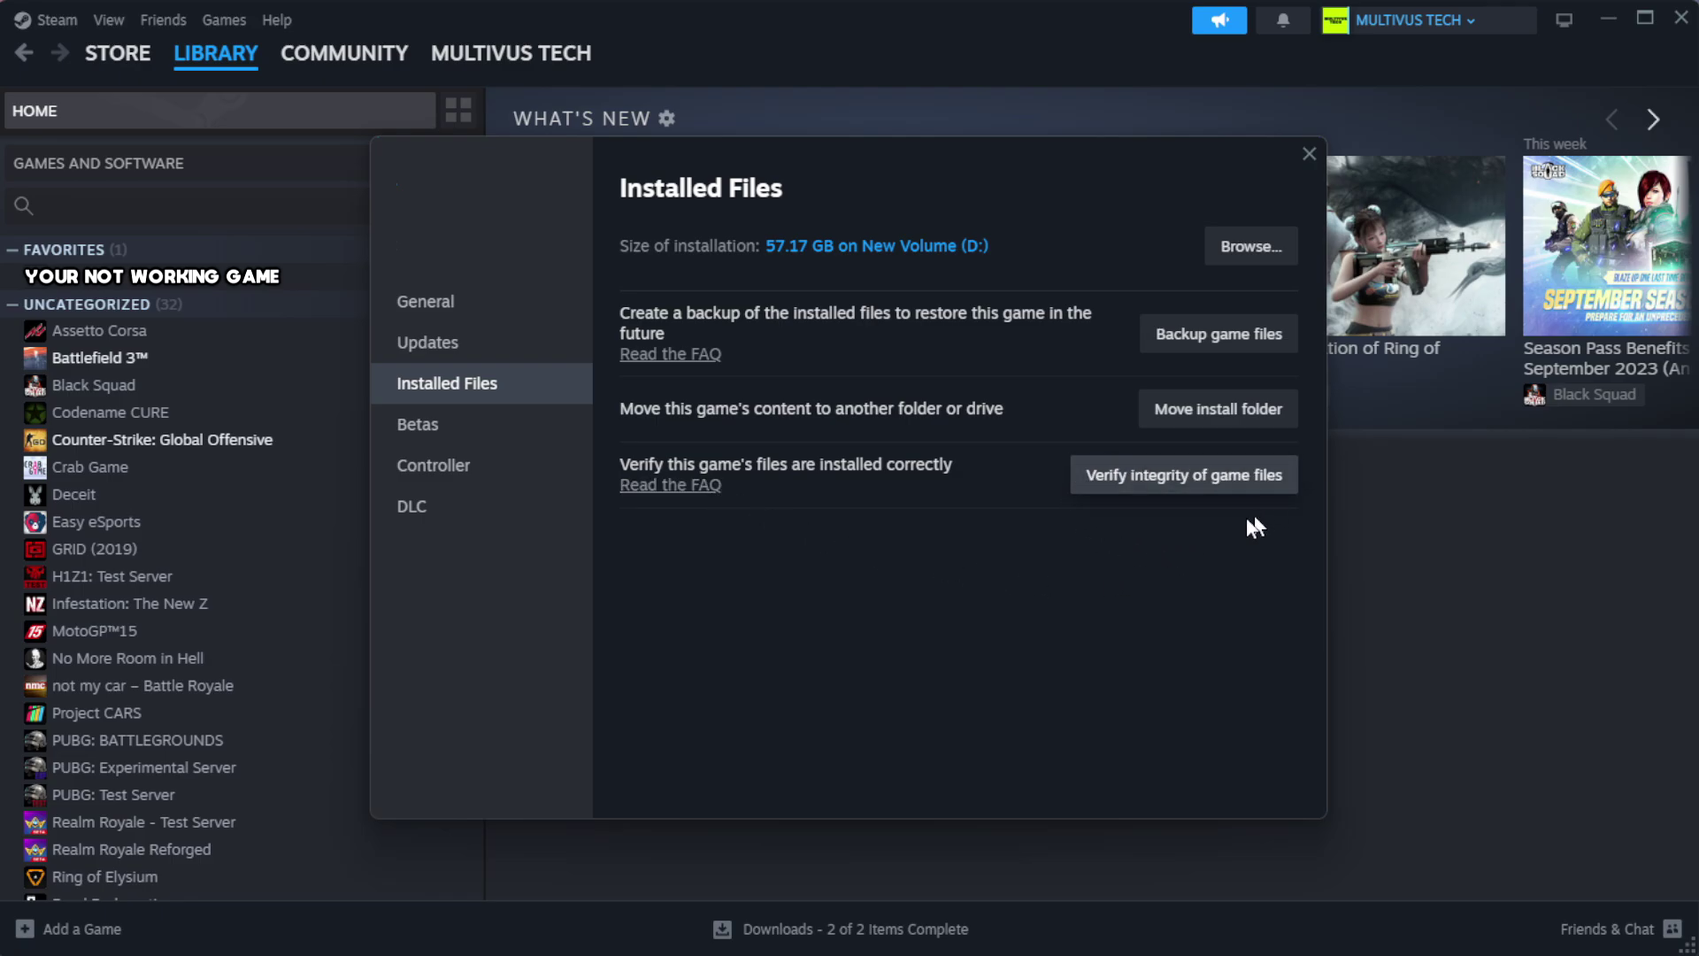
left_click(1195, 493)
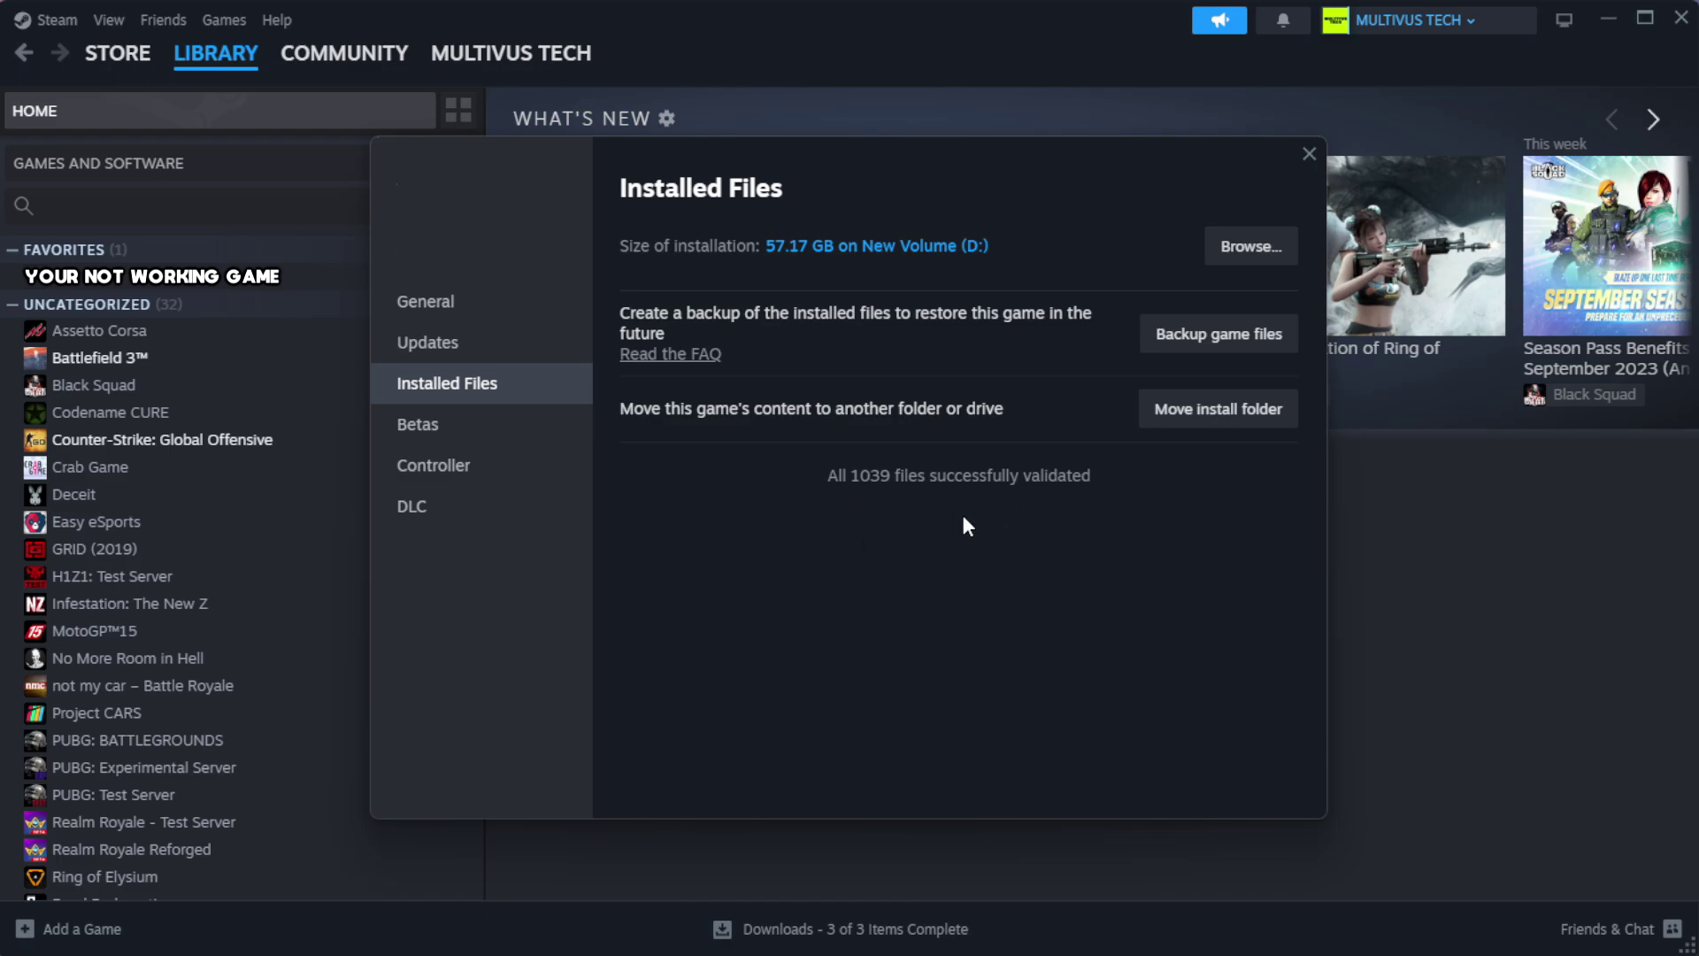
Open the game's folder in File Explorer and open the YOUR NOT WORKING GAME shortcut's Properties.
left_click(1249, 265)
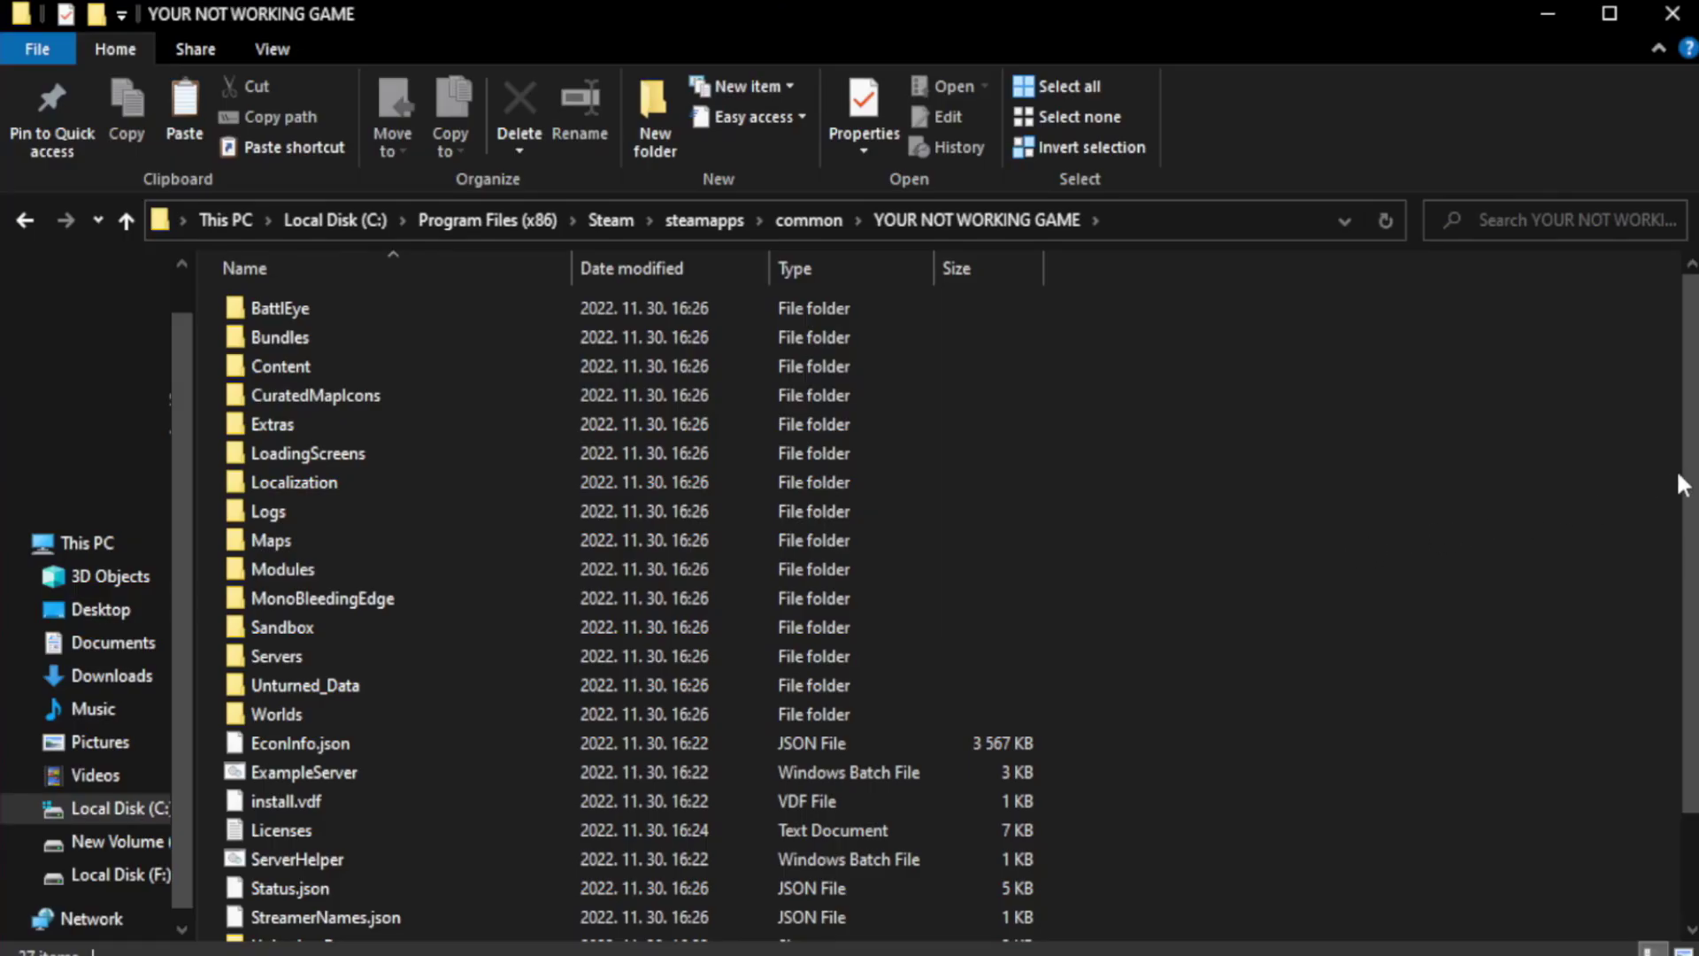
scroll(1679, 483, "down", 3)
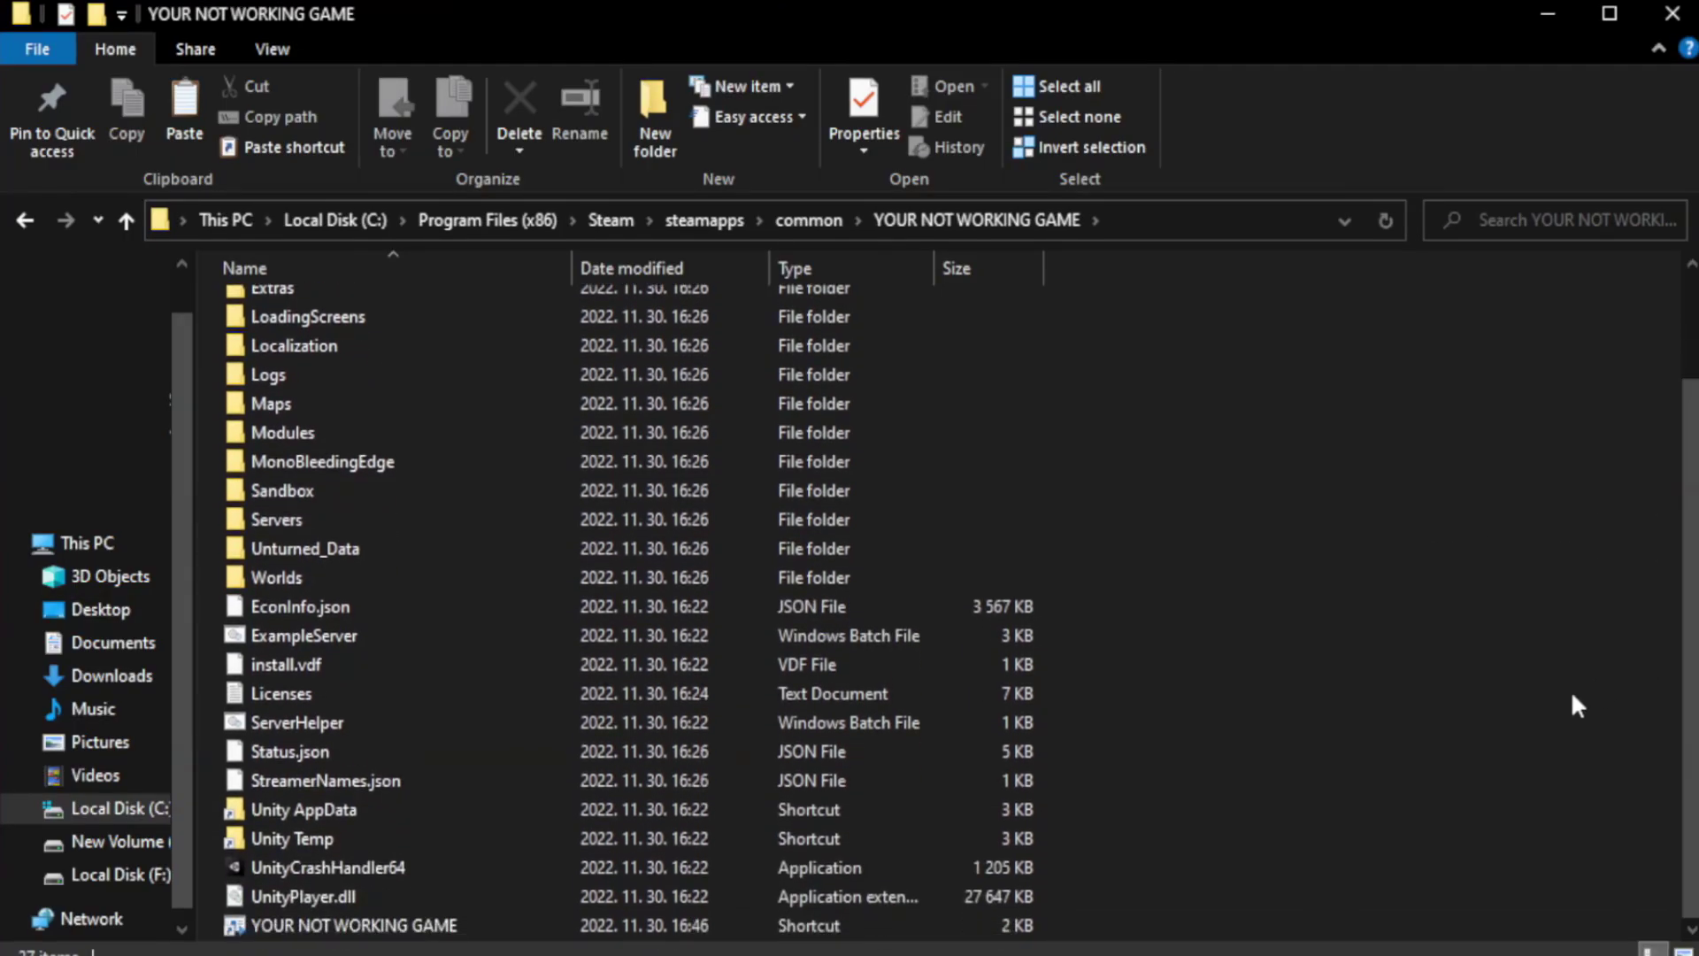
left_click(553, 928)
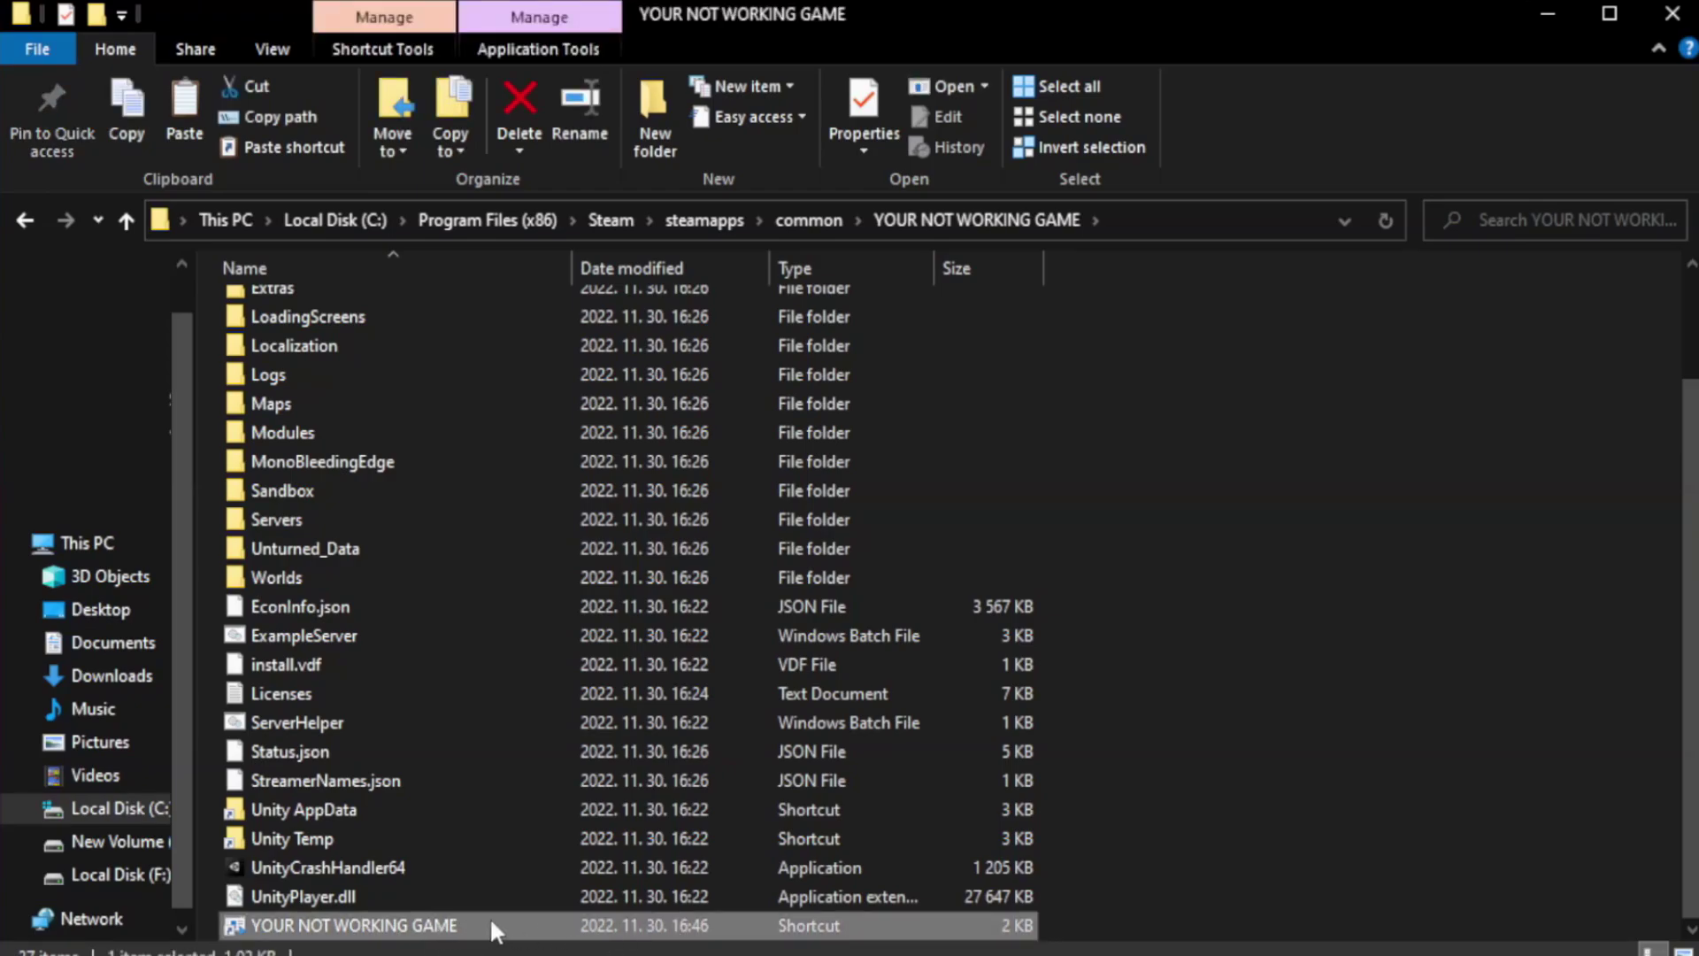
right_click(567, 922)
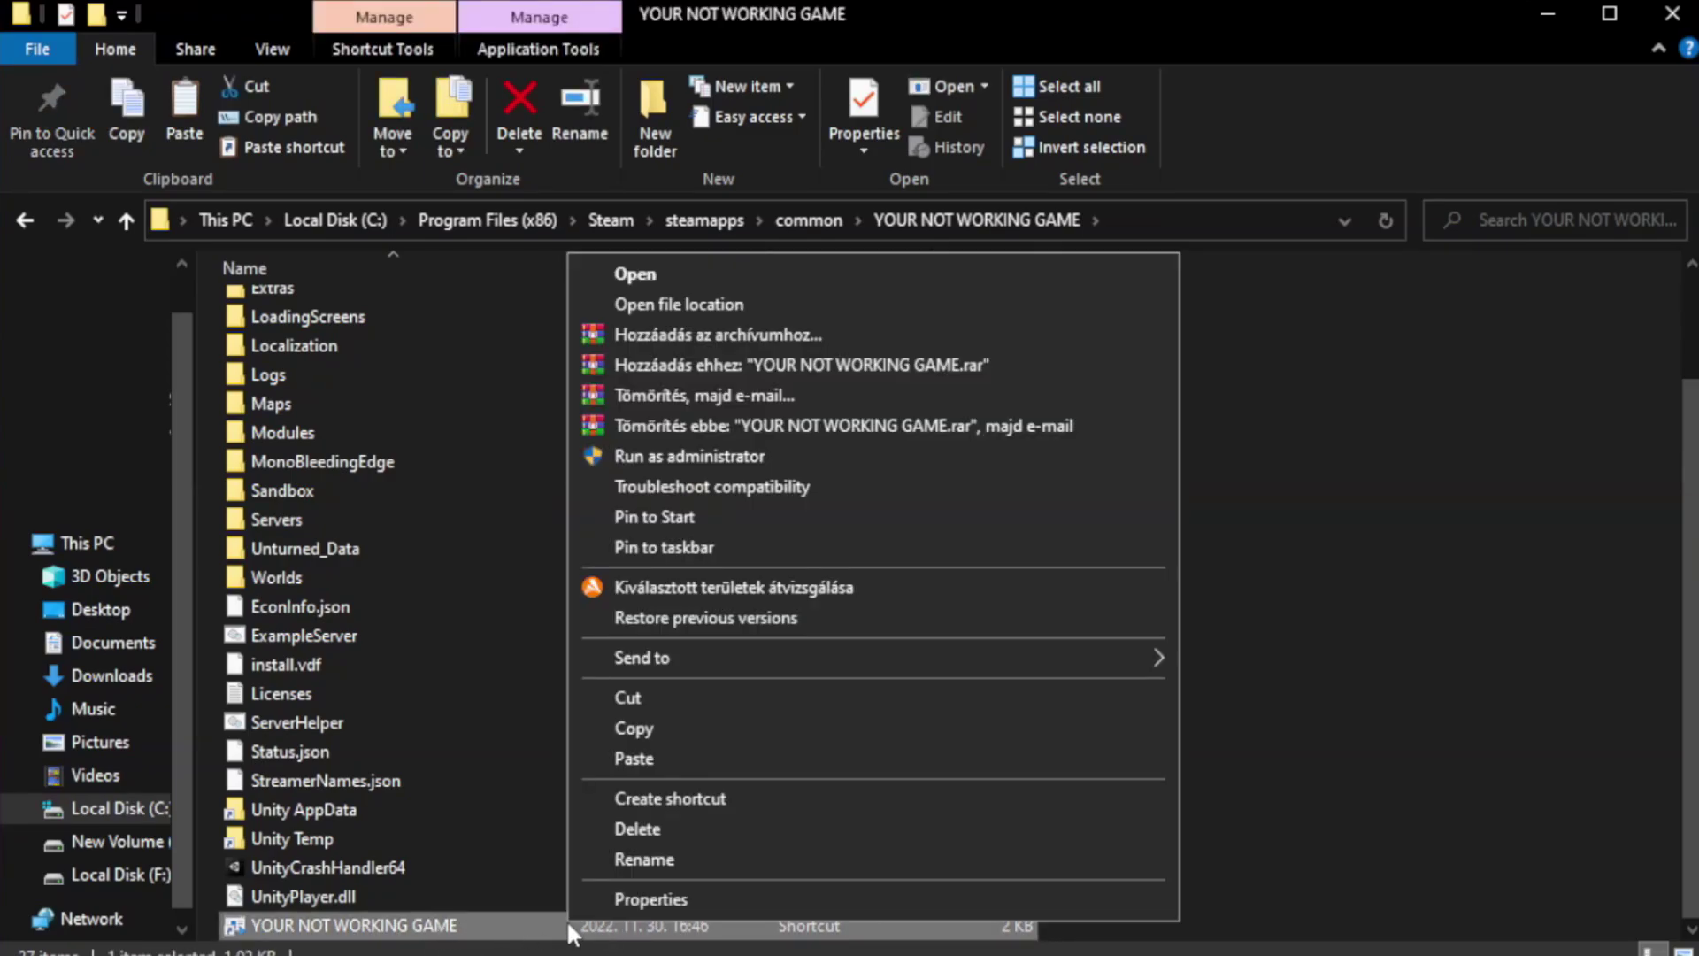
left_click(867, 899)
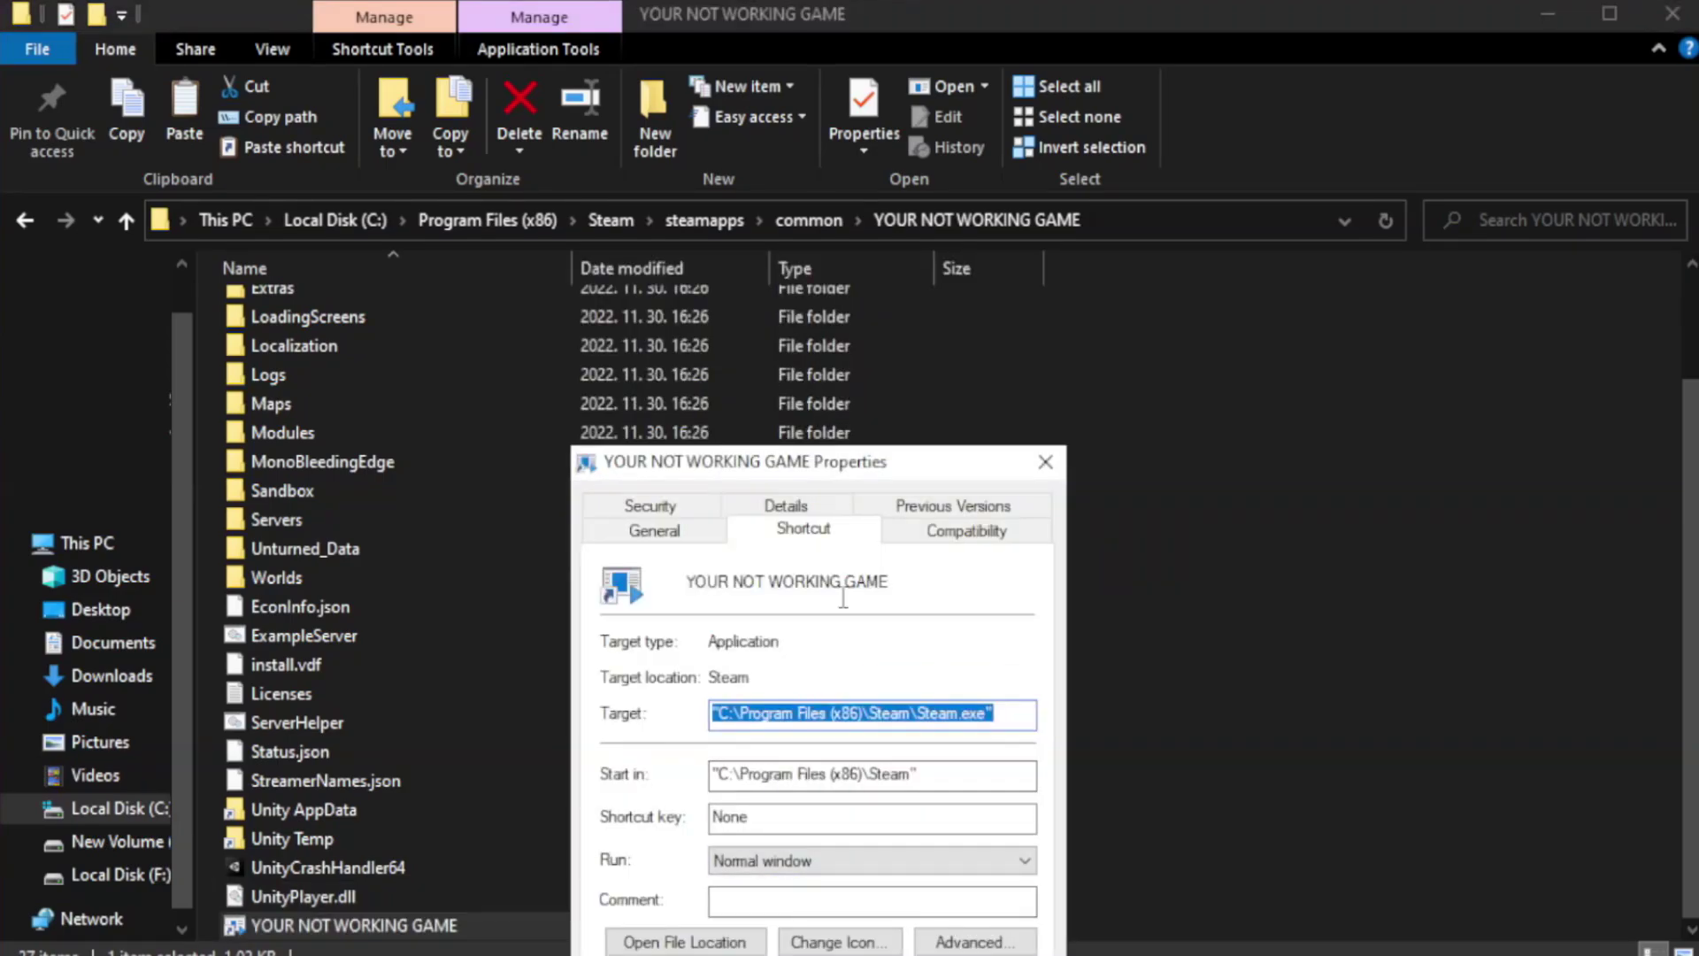
left_click_drag(851, 469, 853, 173)
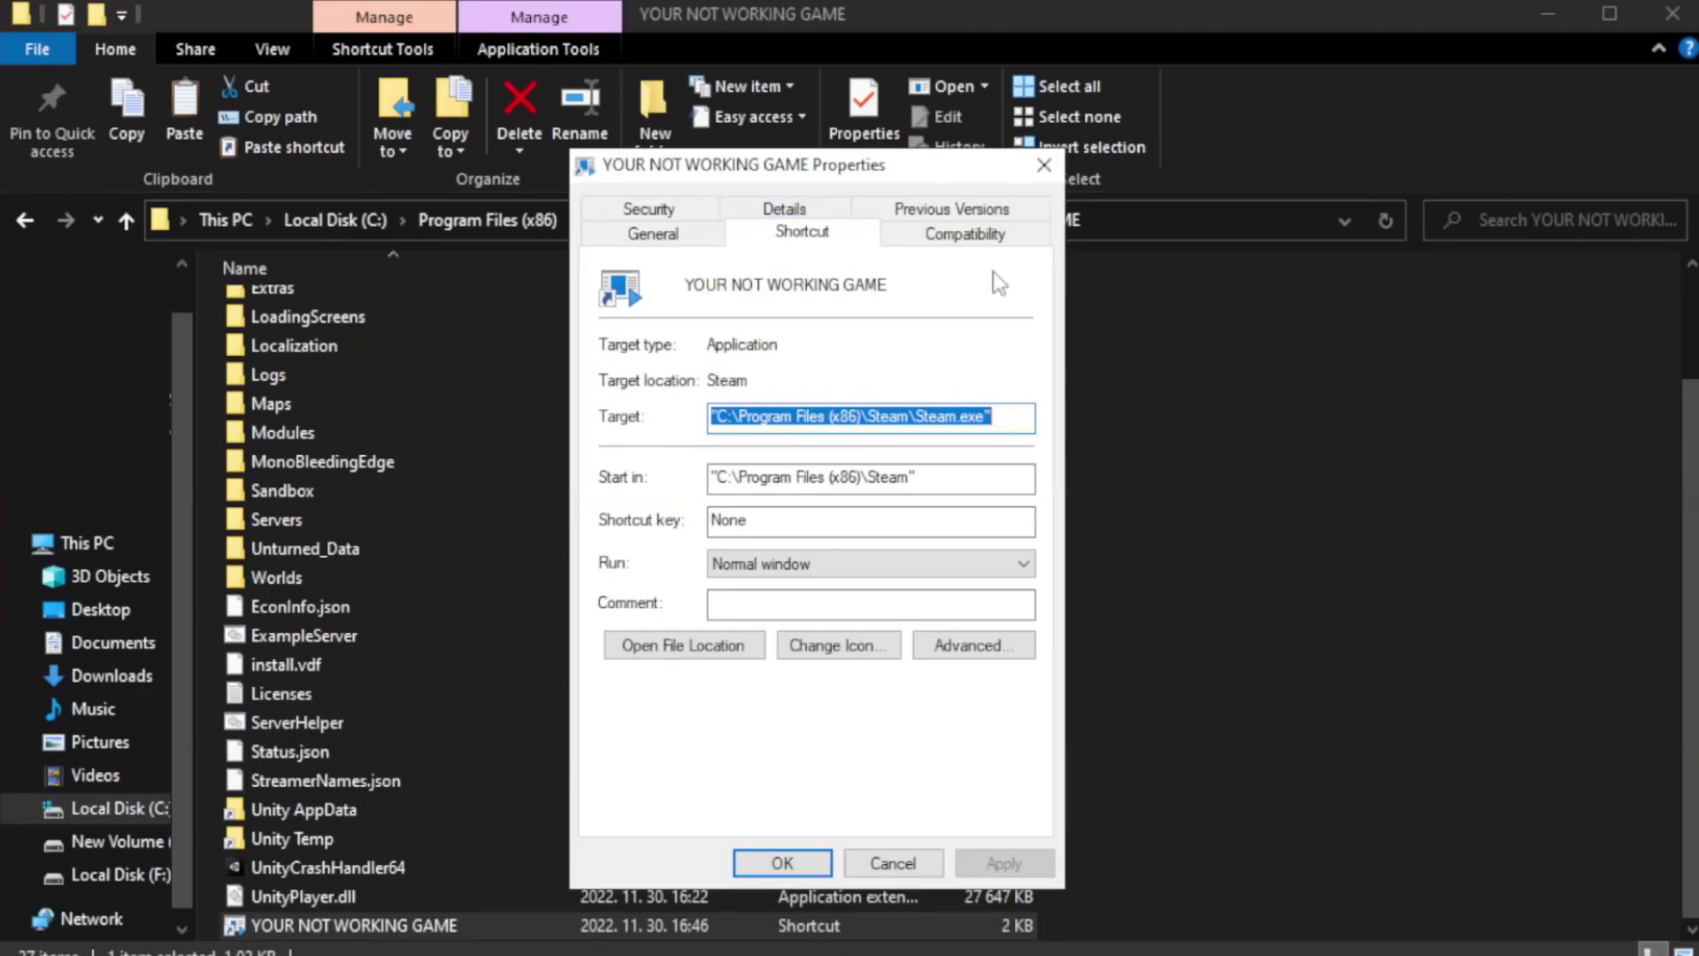
Set the shortcut to Windows 8 compatibility mode, fullscreen optimizations off, run as administrator, and apply.
left_click(958, 236)
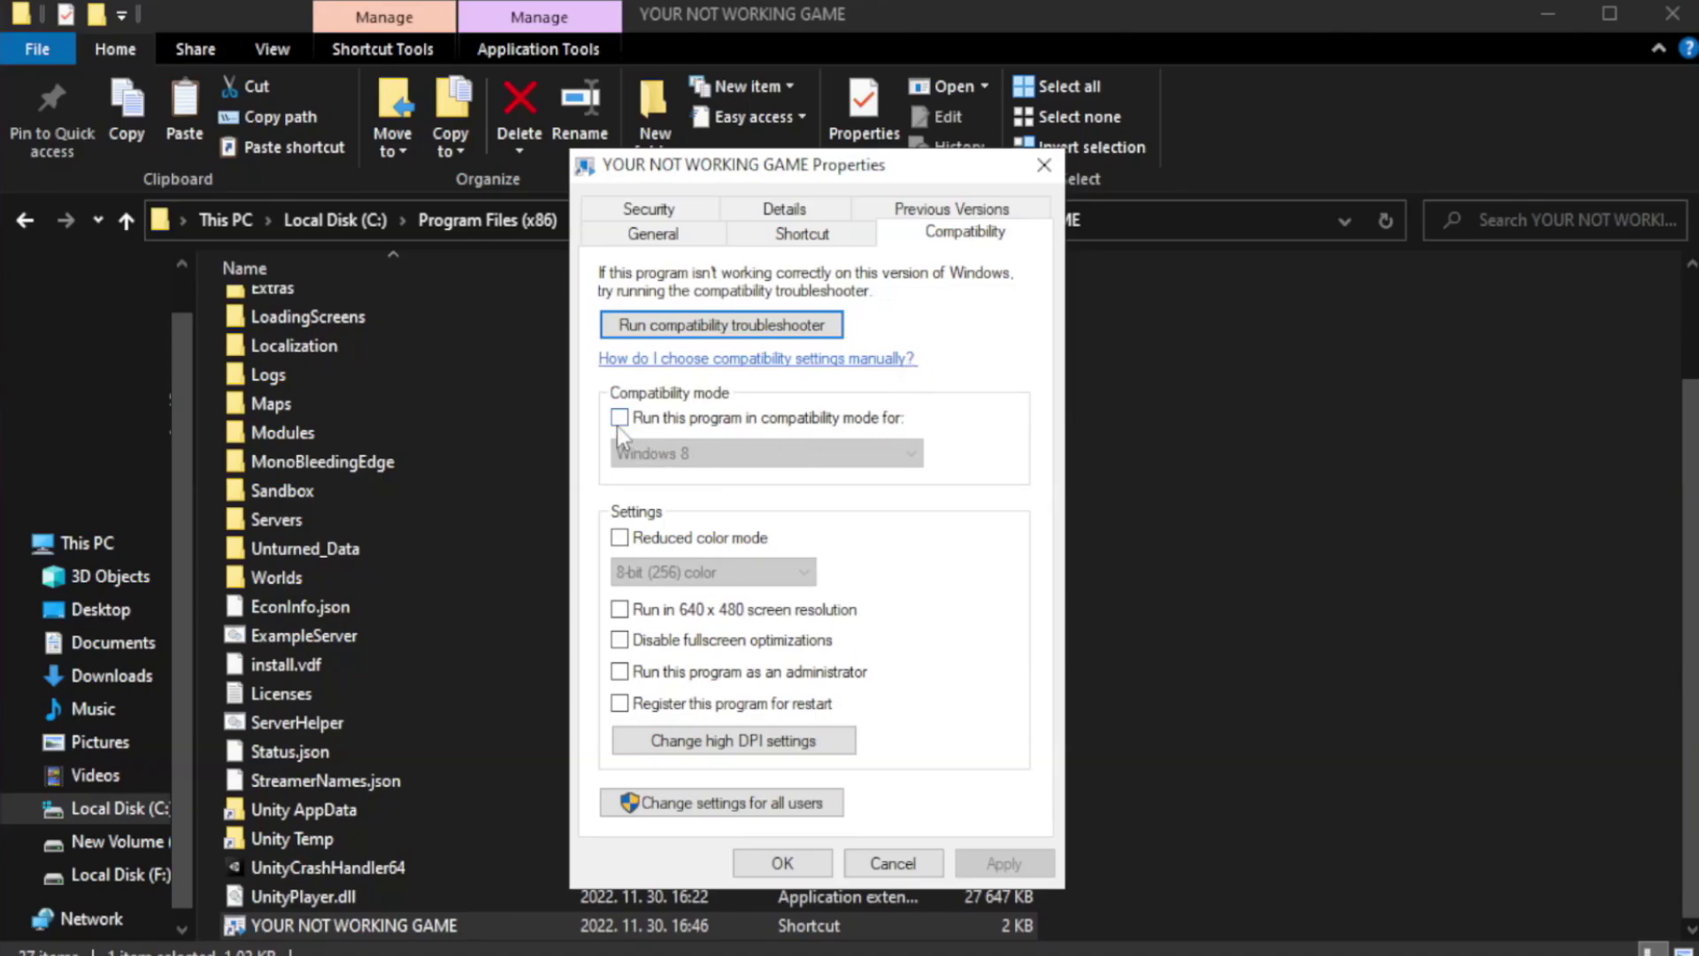
left_click(672, 420)
left_click(759, 453)
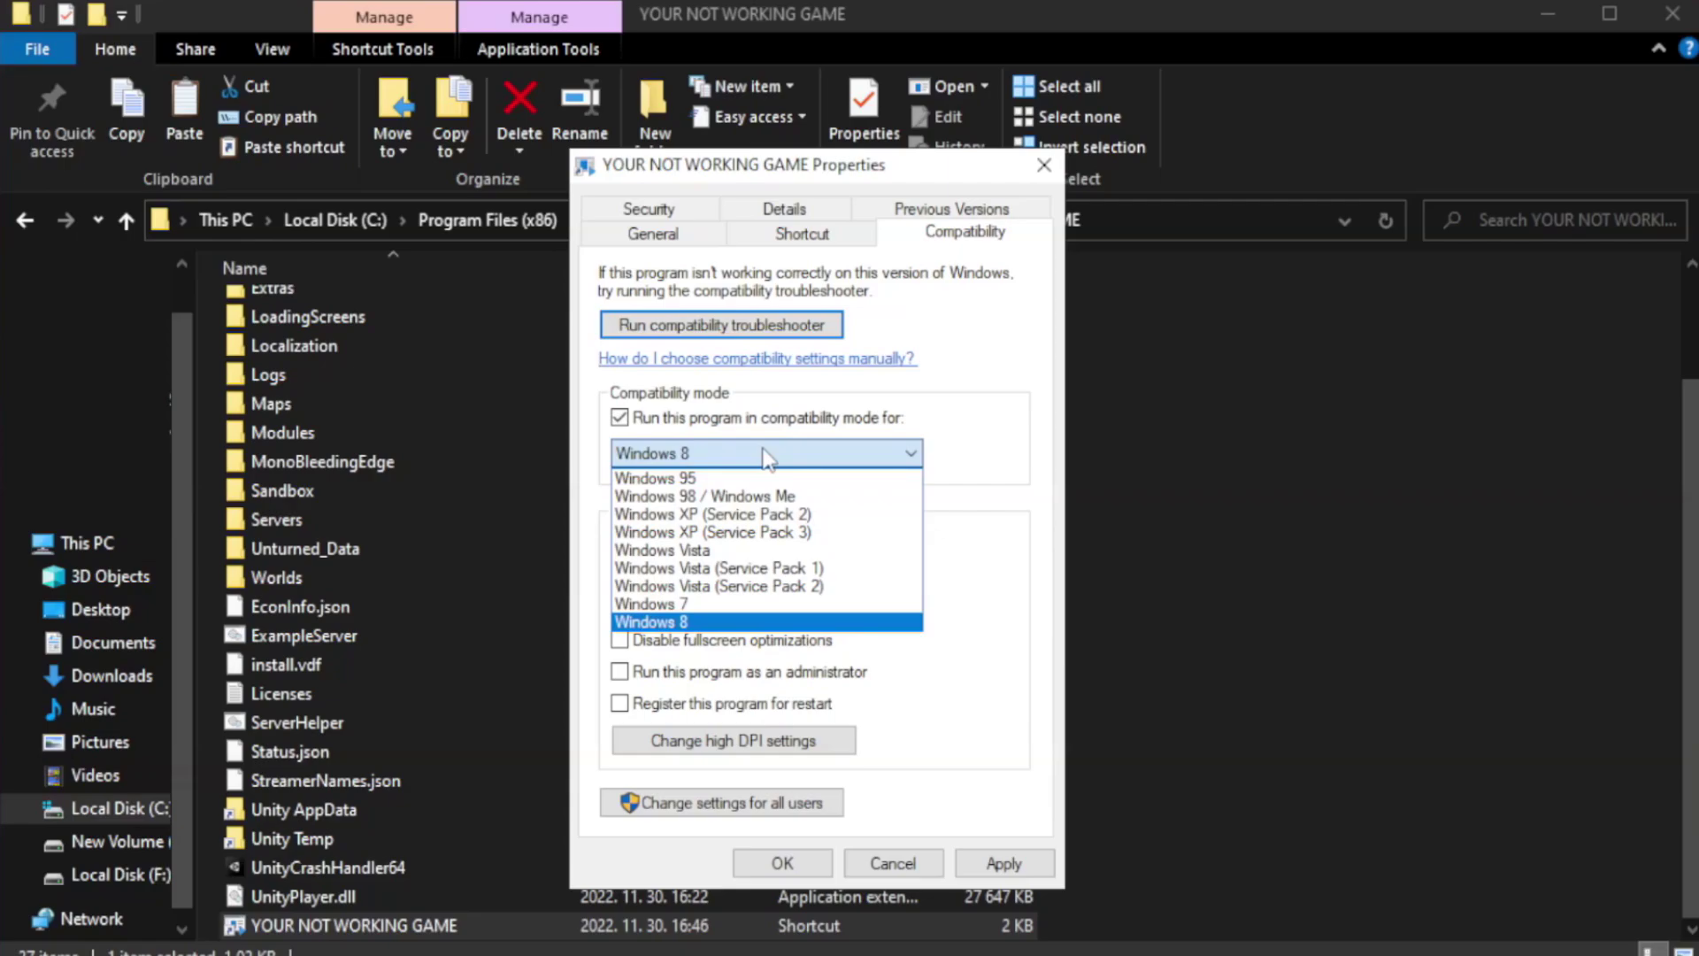
left_click(719, 624)
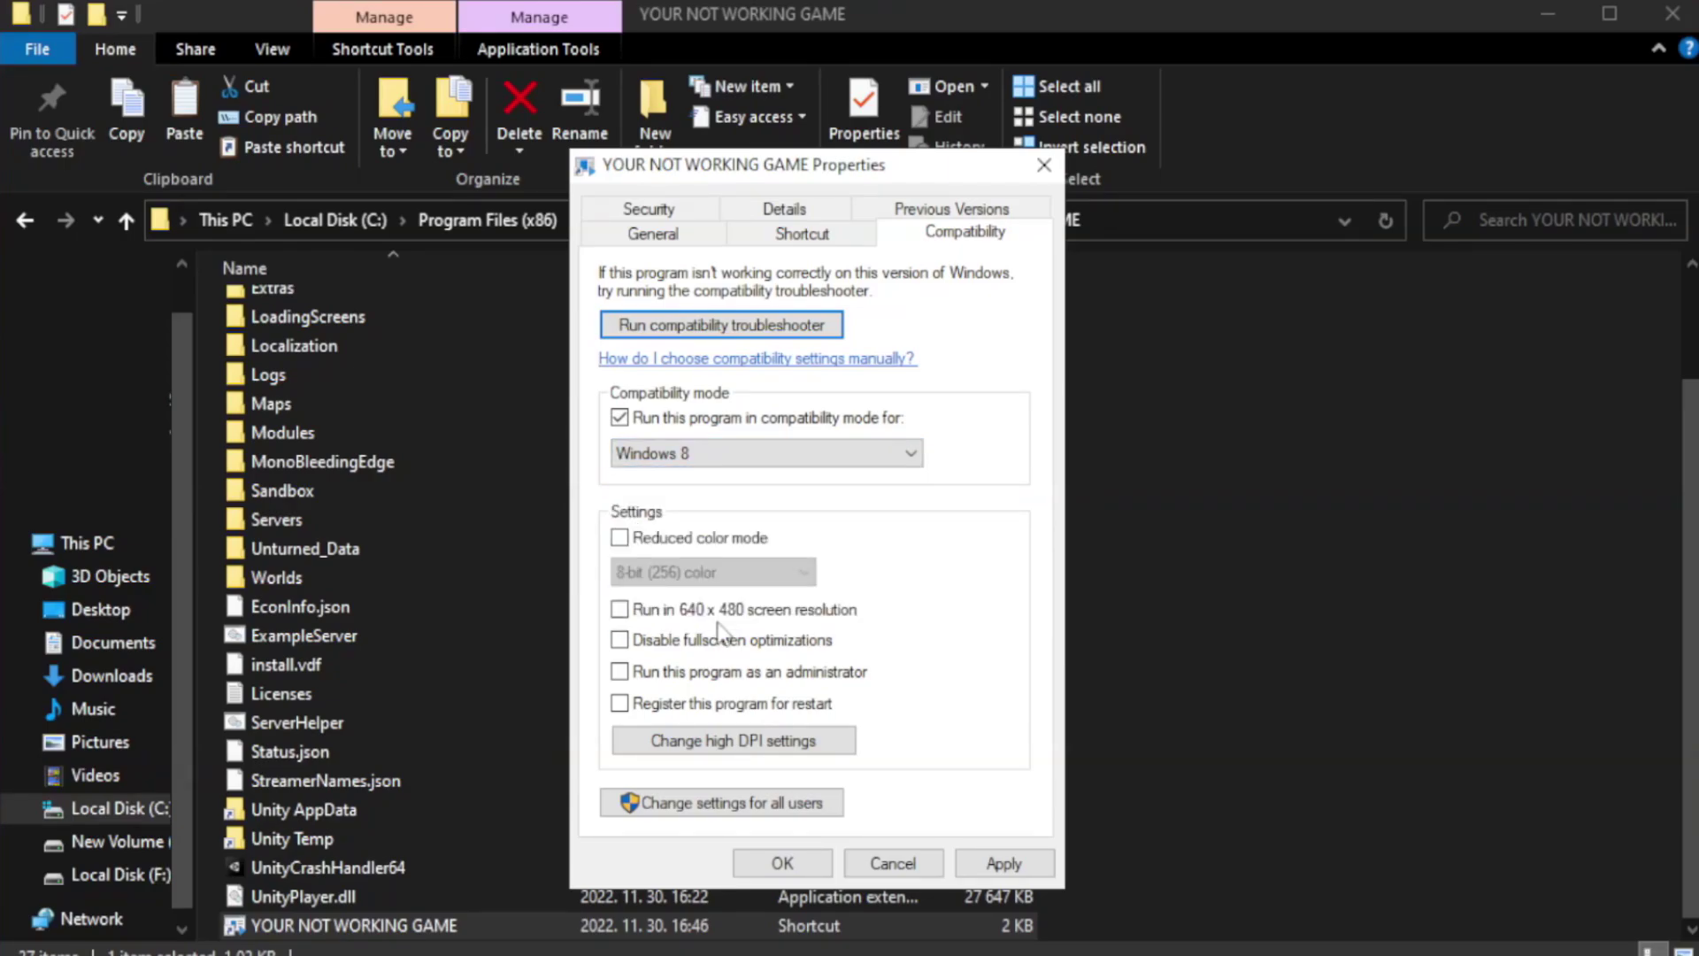
left_click(663, 648)
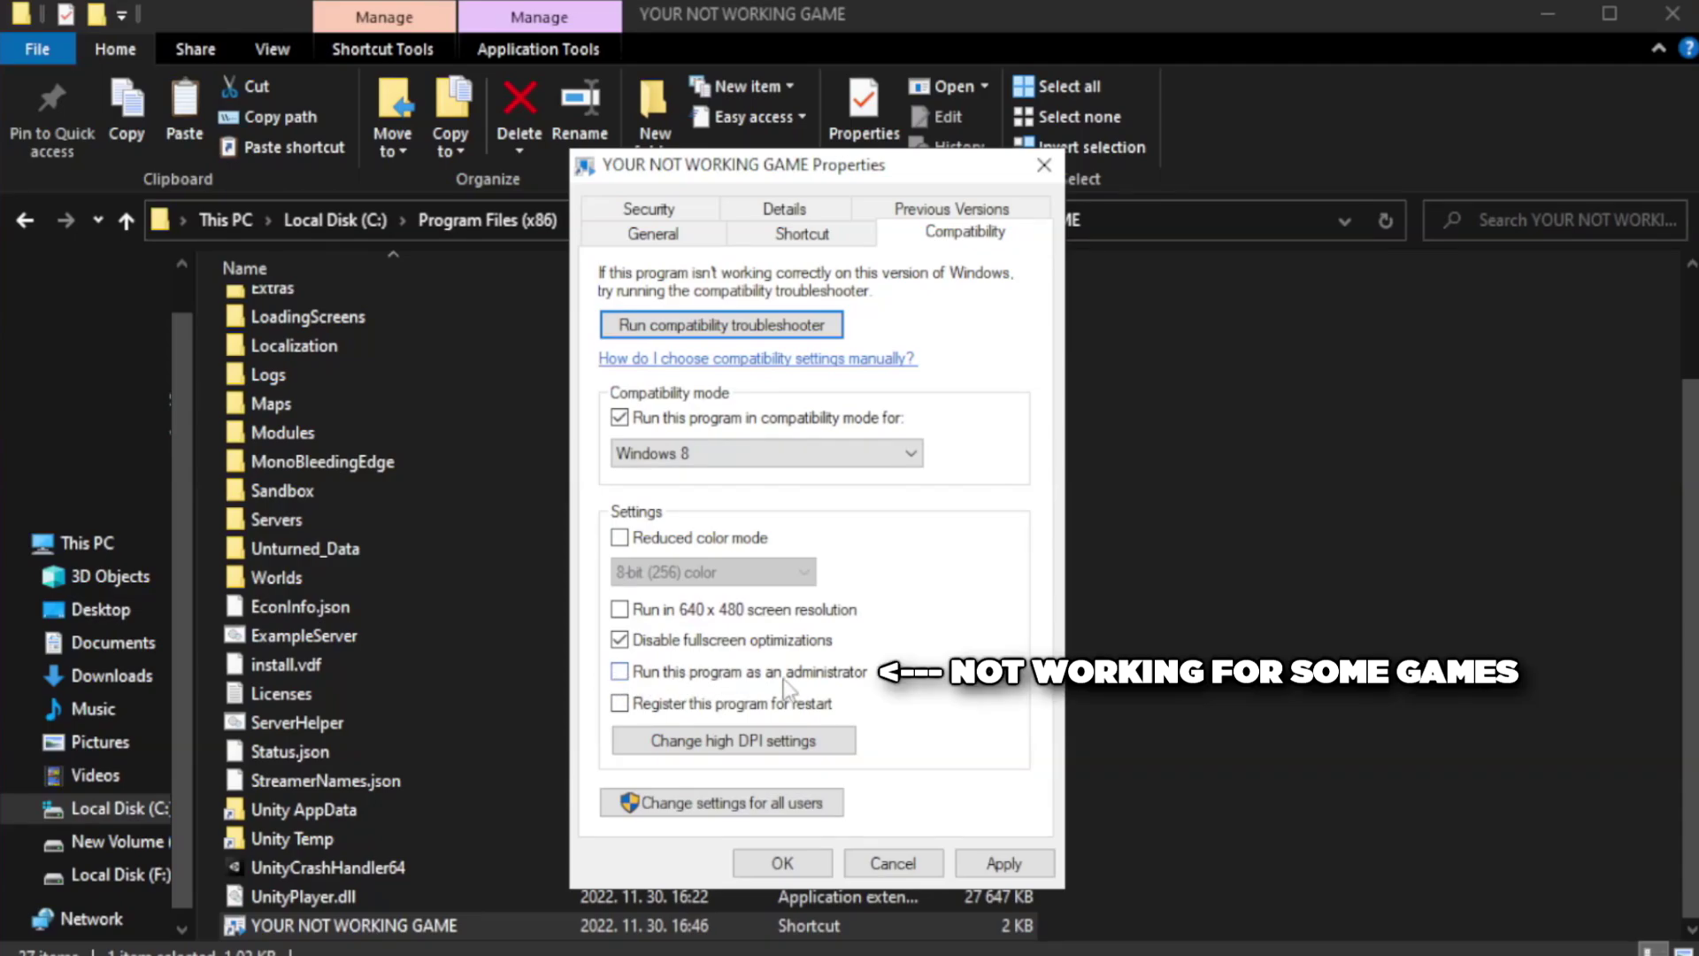
left_click(665, 681)
left_click(1006, 856)
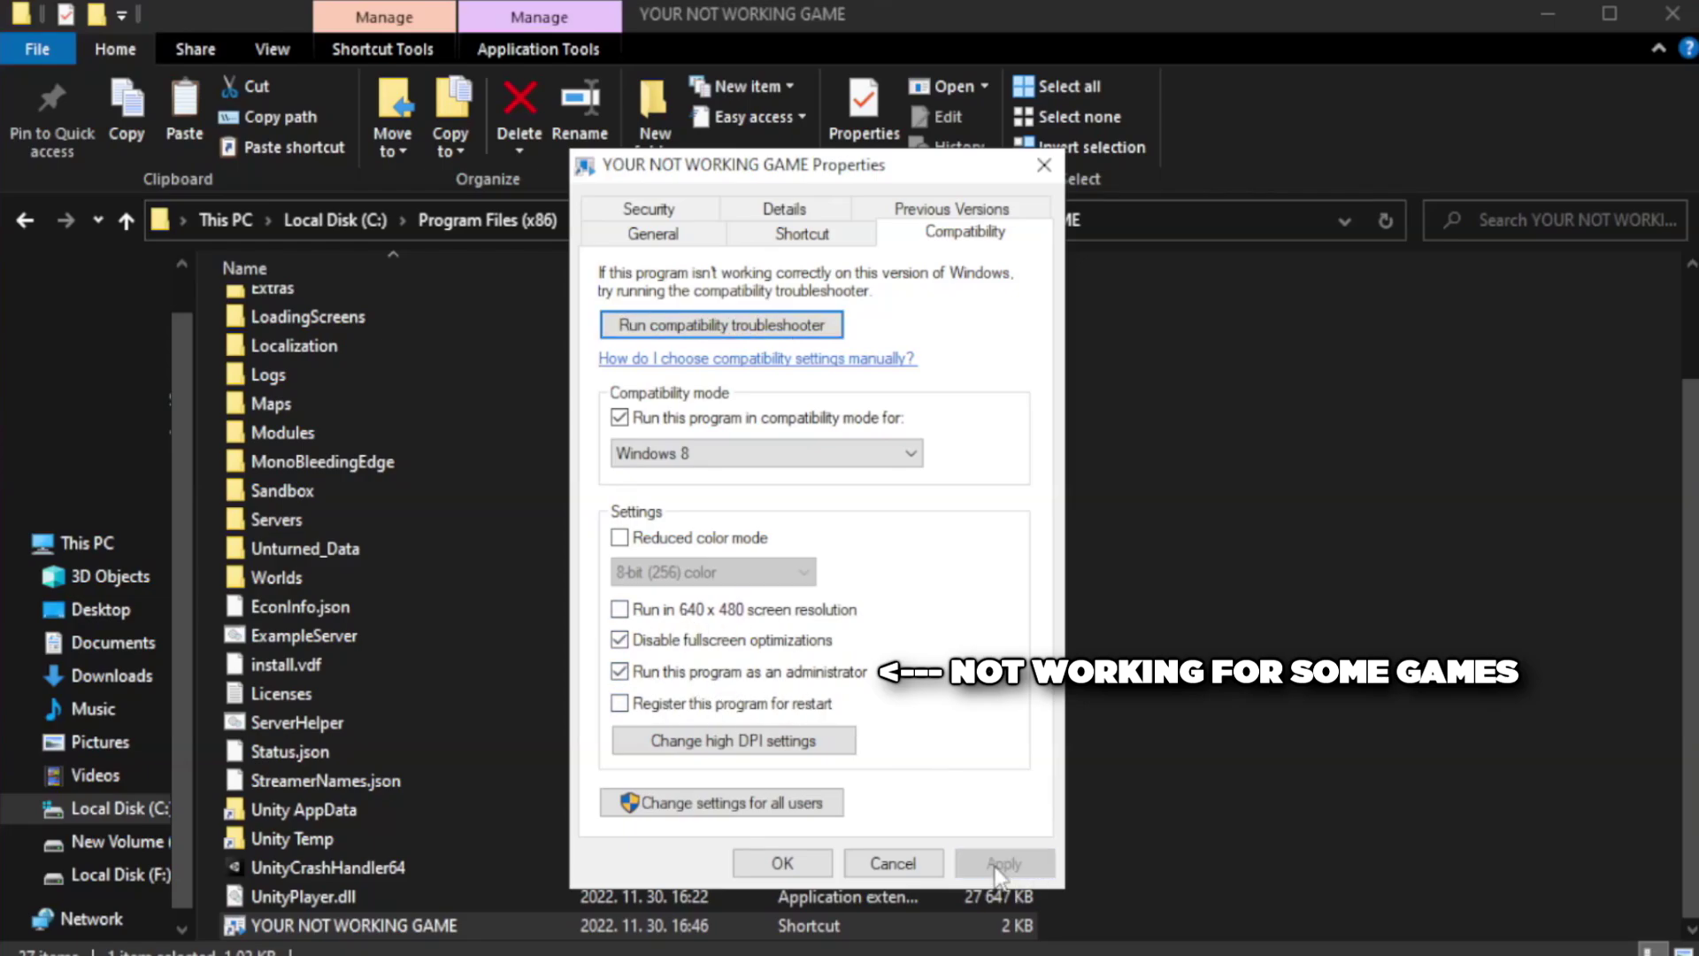
left_click(777, 866)
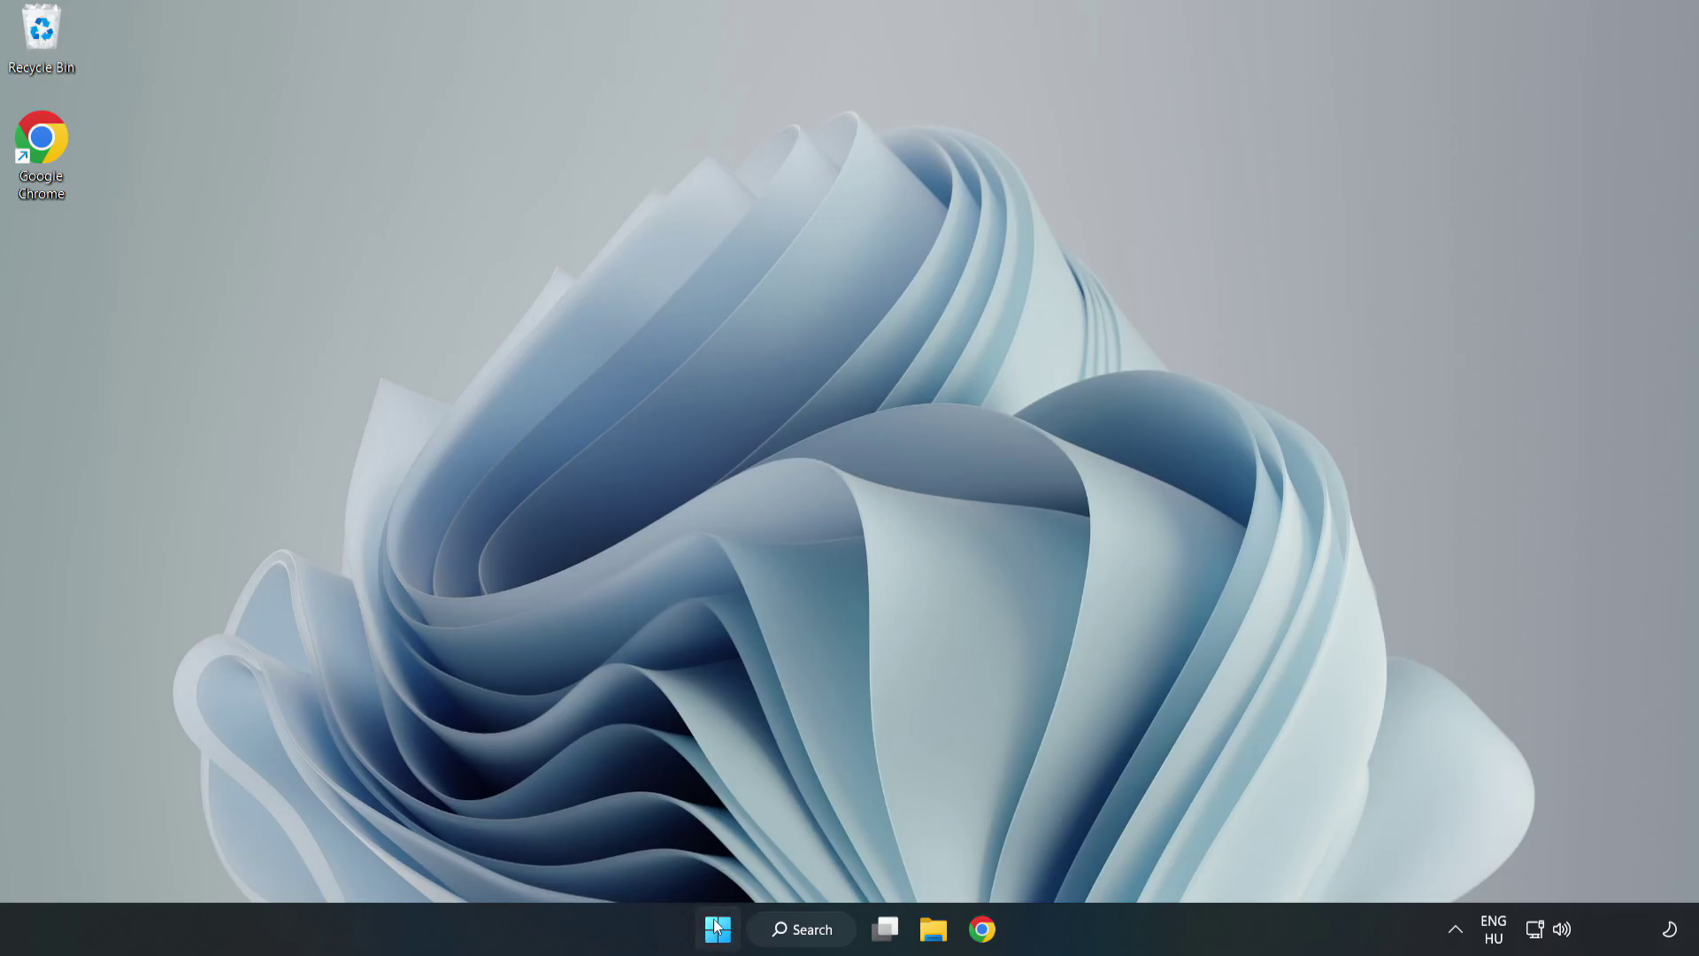
Disable Cortana, Microsoft Edge, Microsoft Teams and Phone Link as startup apps in Task Manager.
right_click(720, 931)
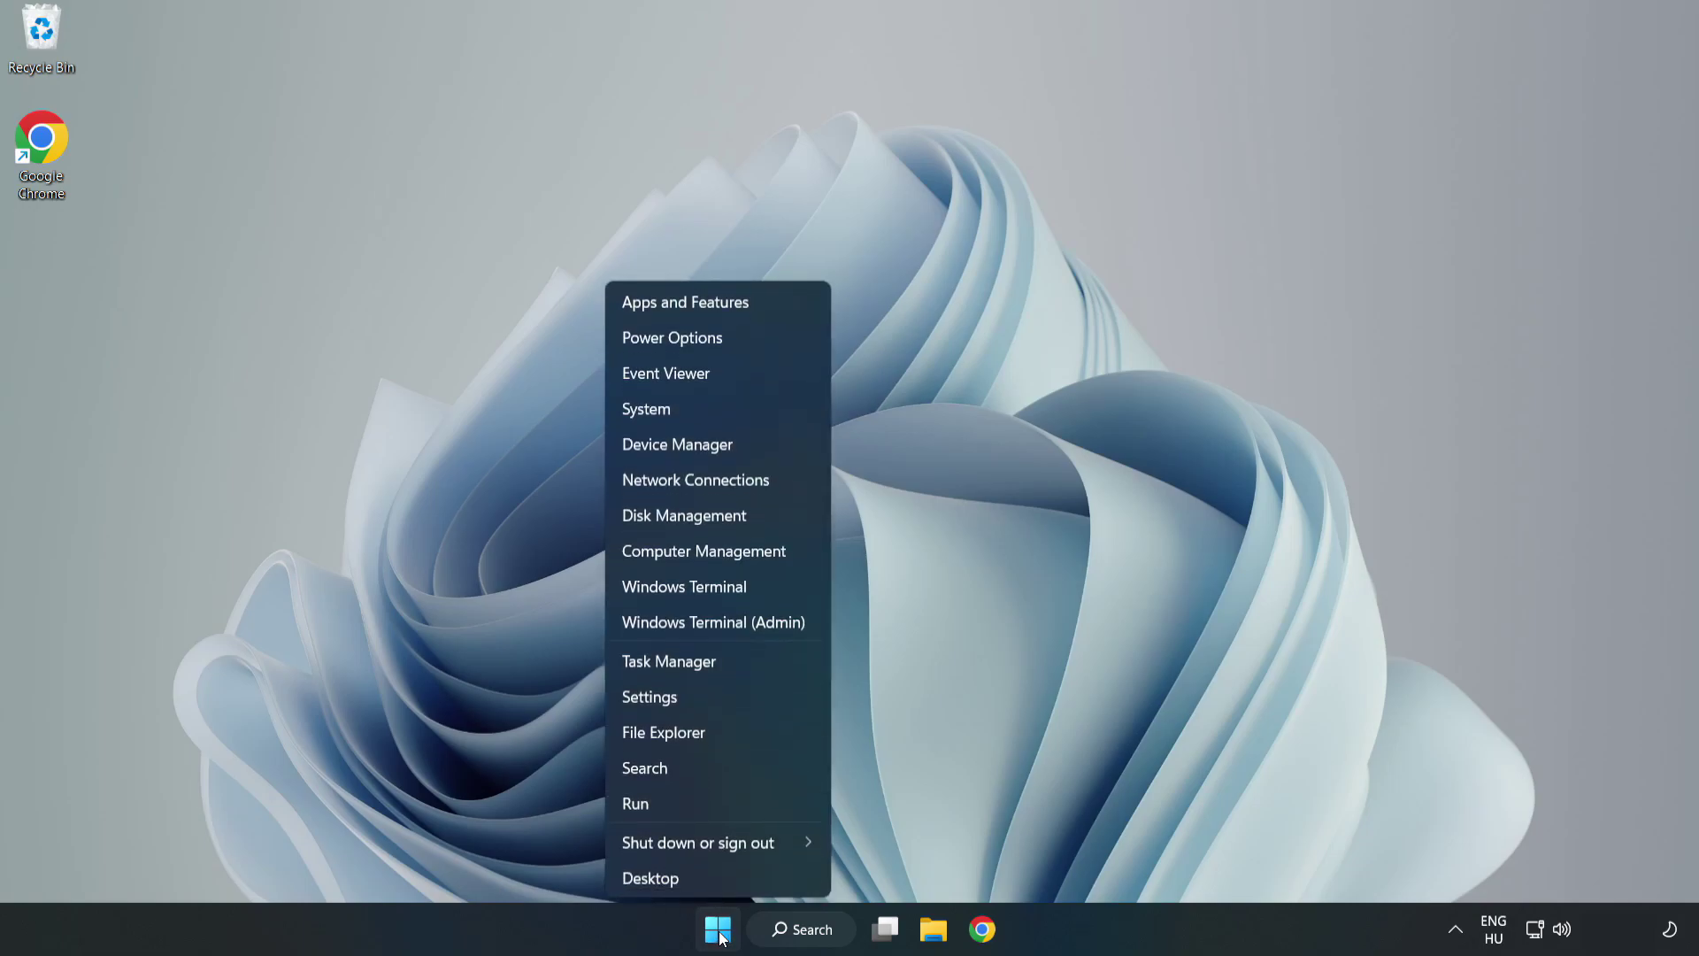
left_click(716, 664)
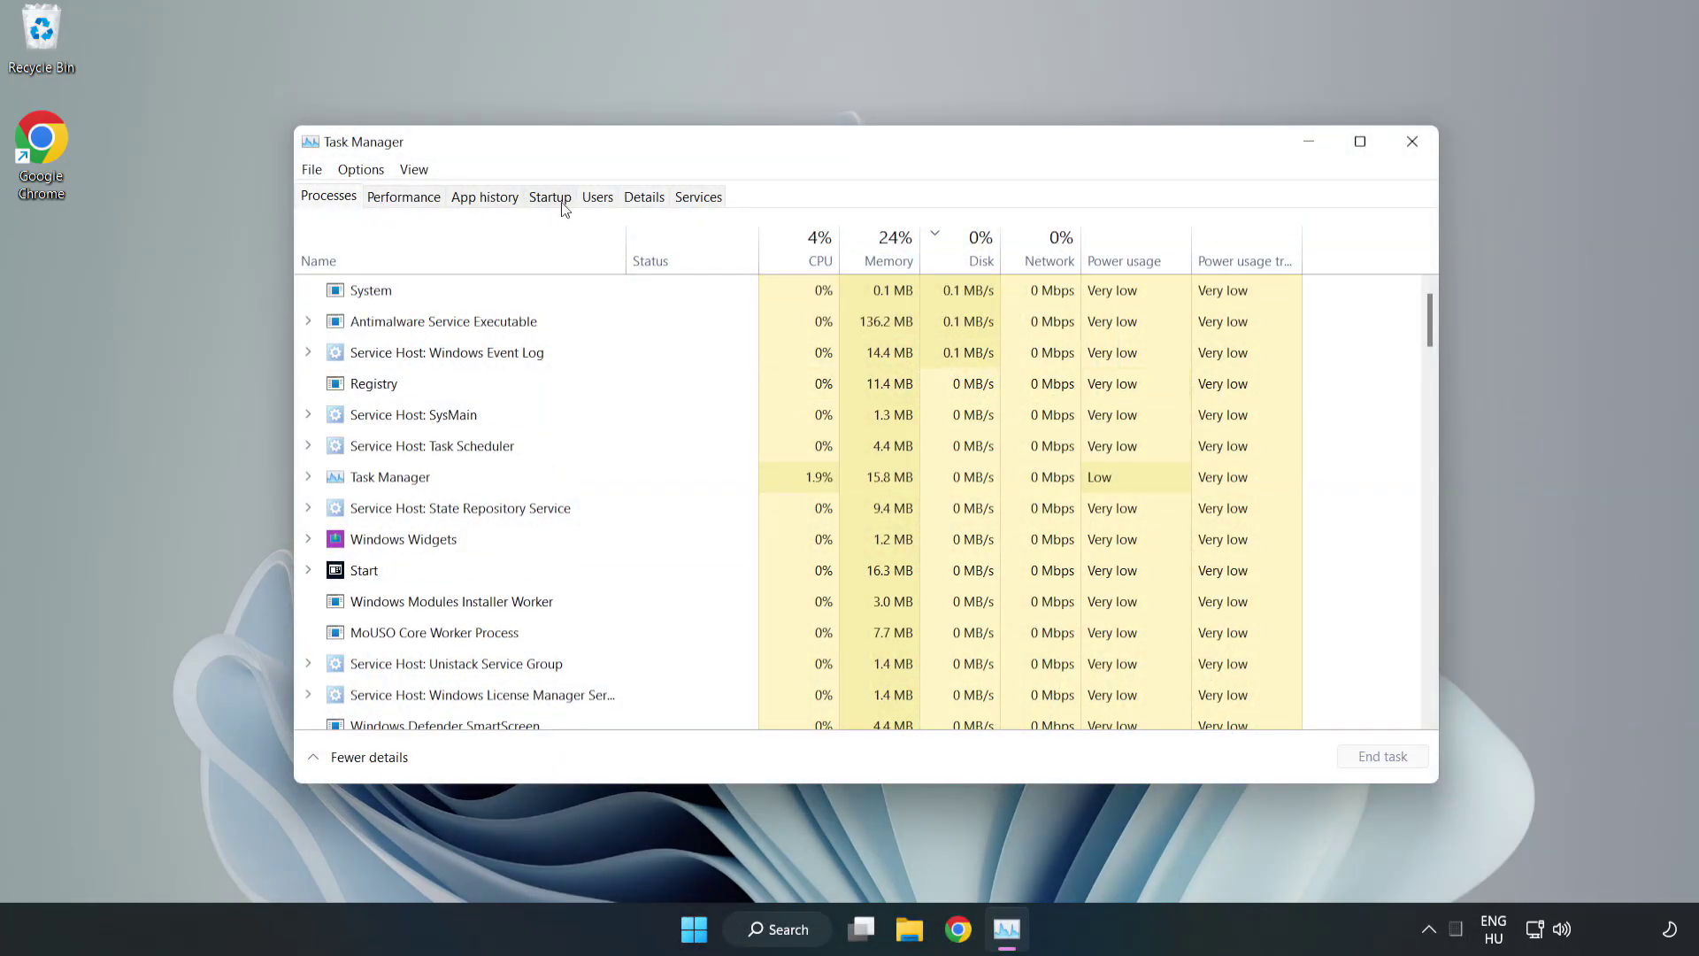
left_click(553, 201)
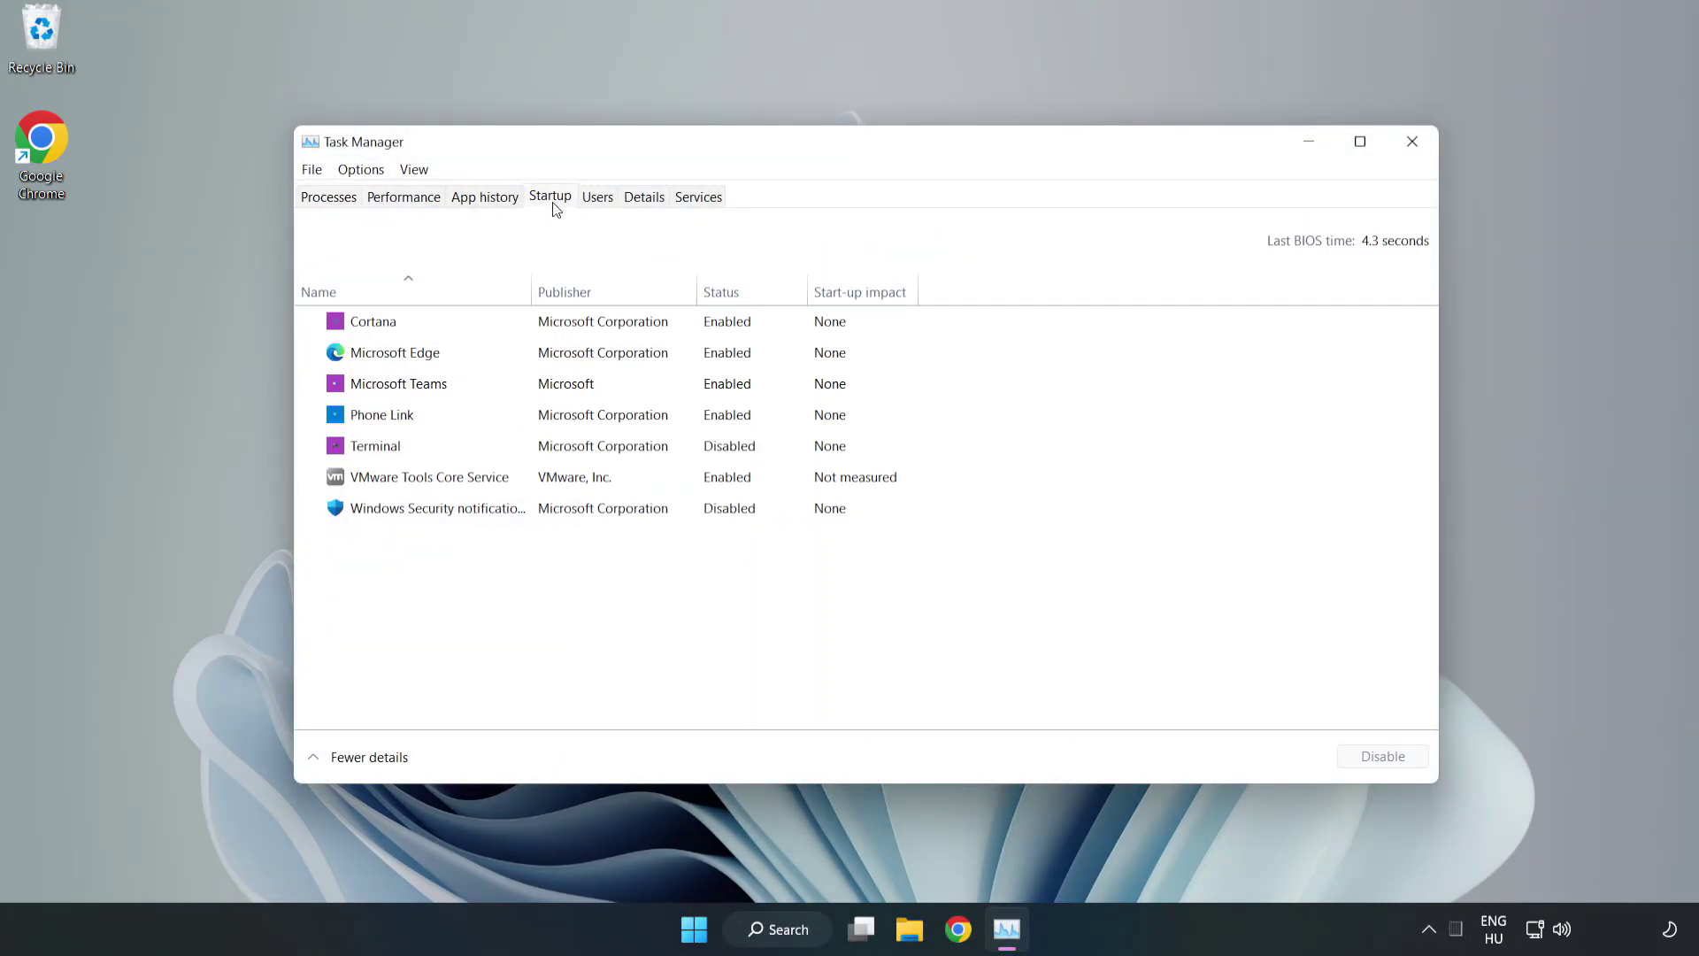
left_click(587, 334)
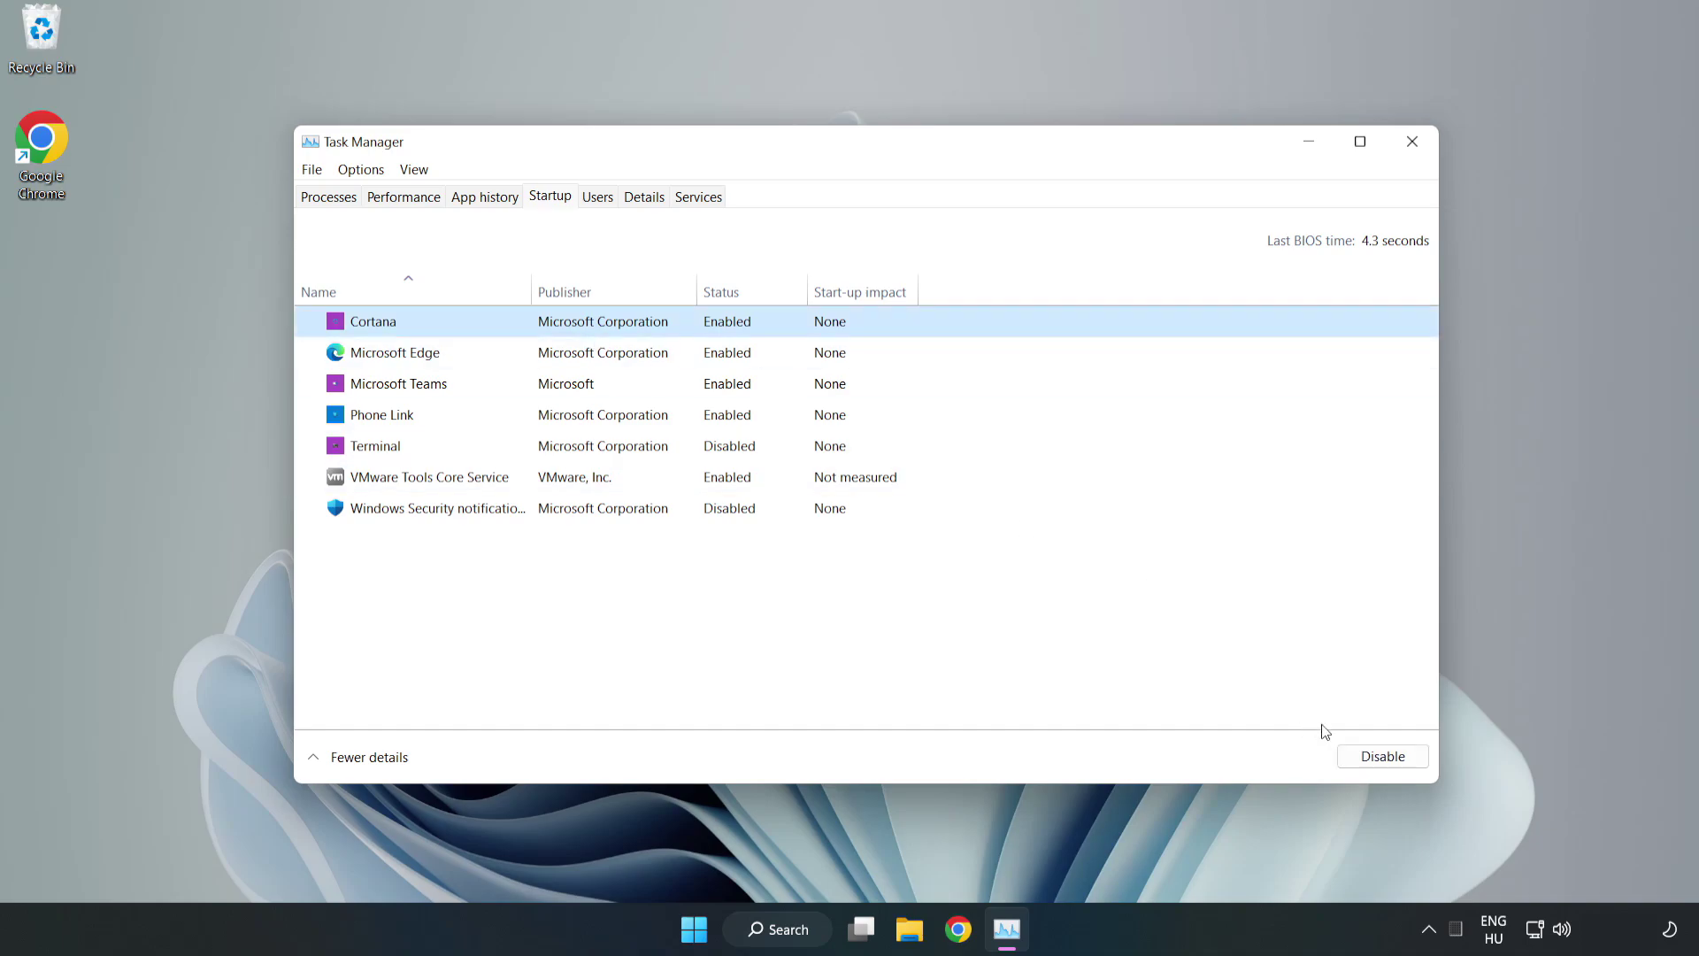
left_click(1374, 758)
left_click(738, 352)
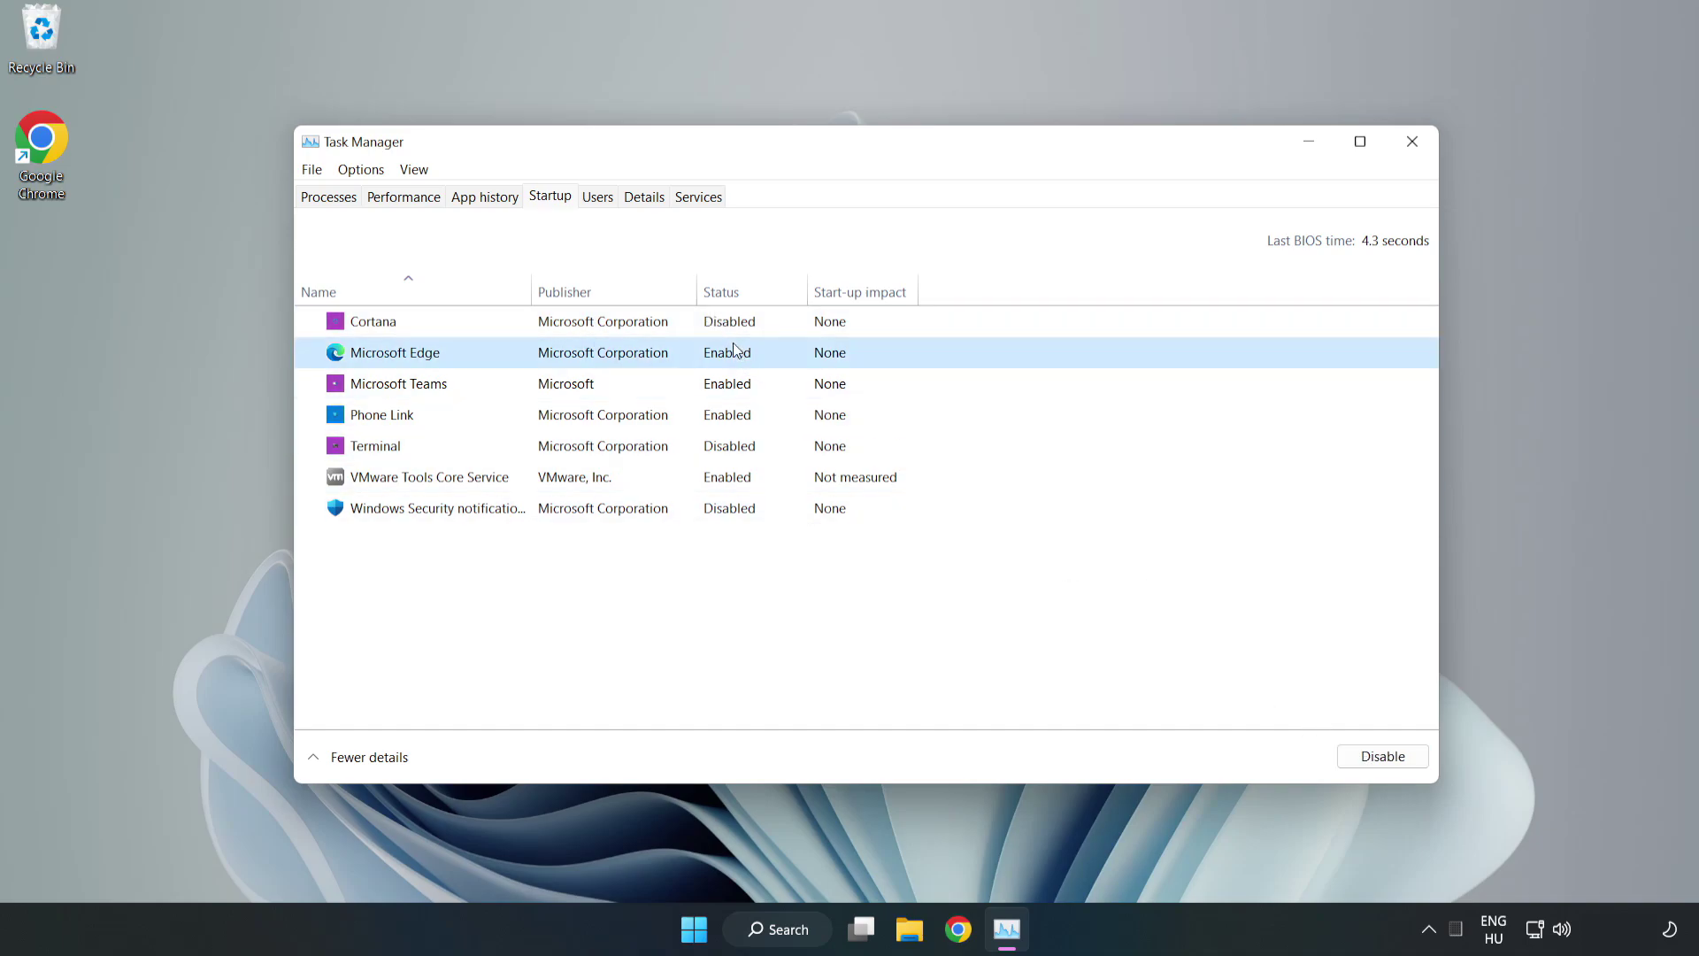
left_click(1363, 754)
left_click(586, 388)
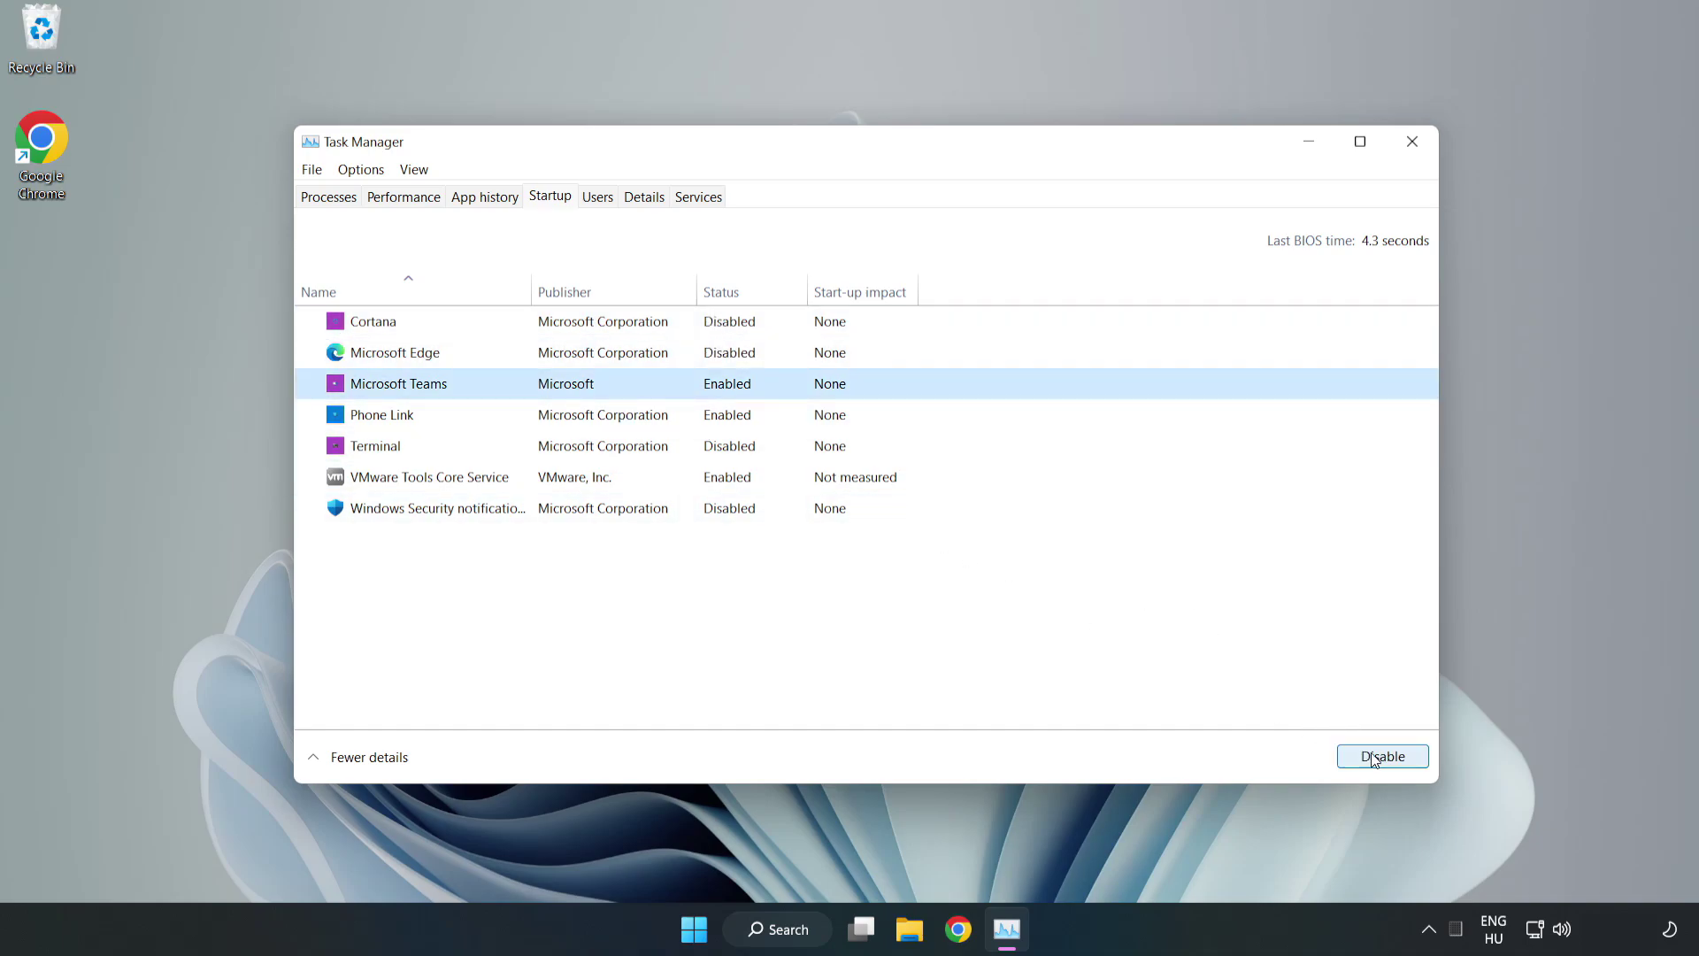
left_click(1373, 757)
left_click(565, 416)
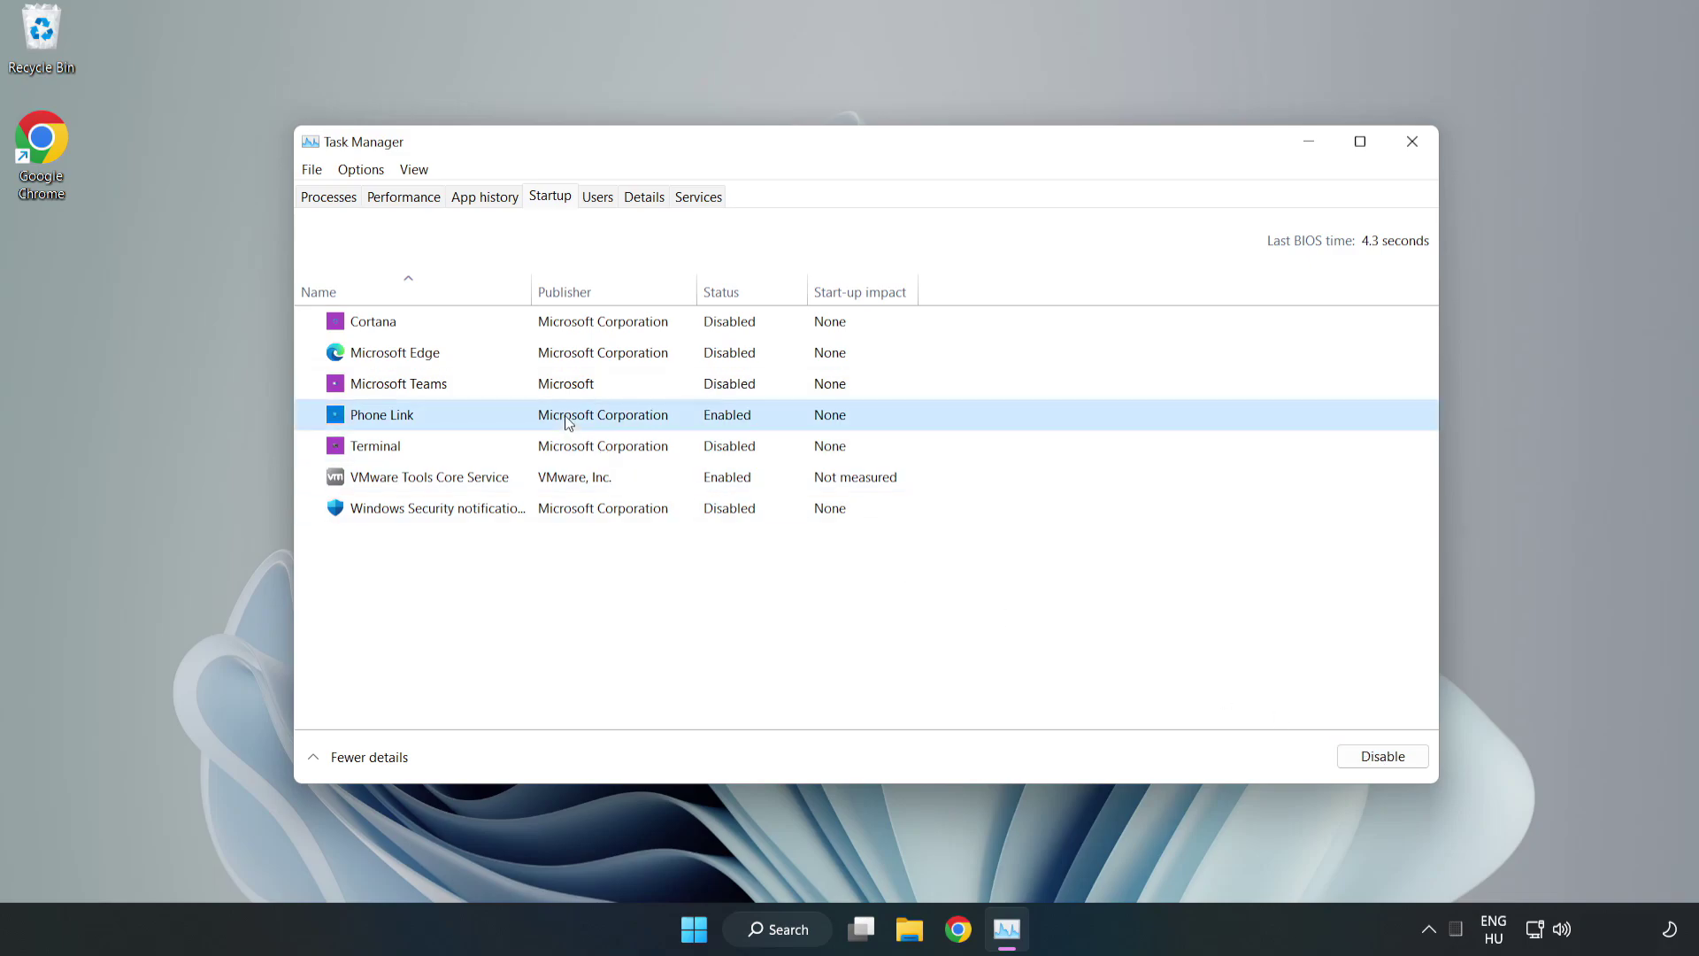
left_click(1363, 759)
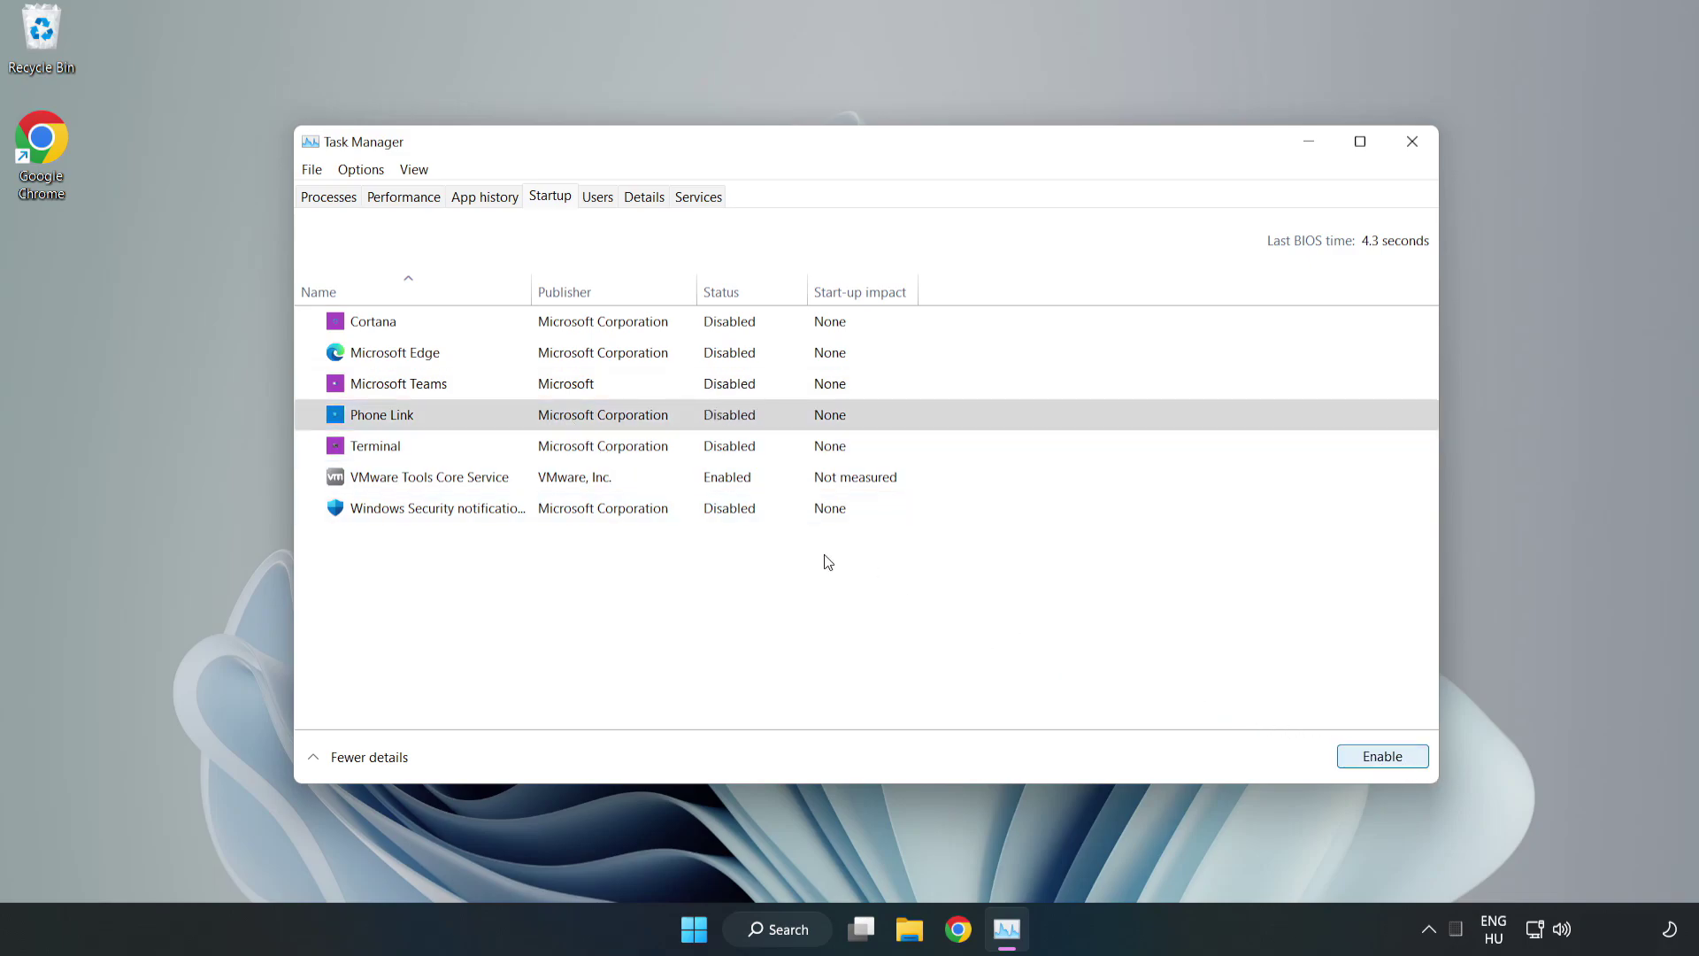
left_click(1413, 145)
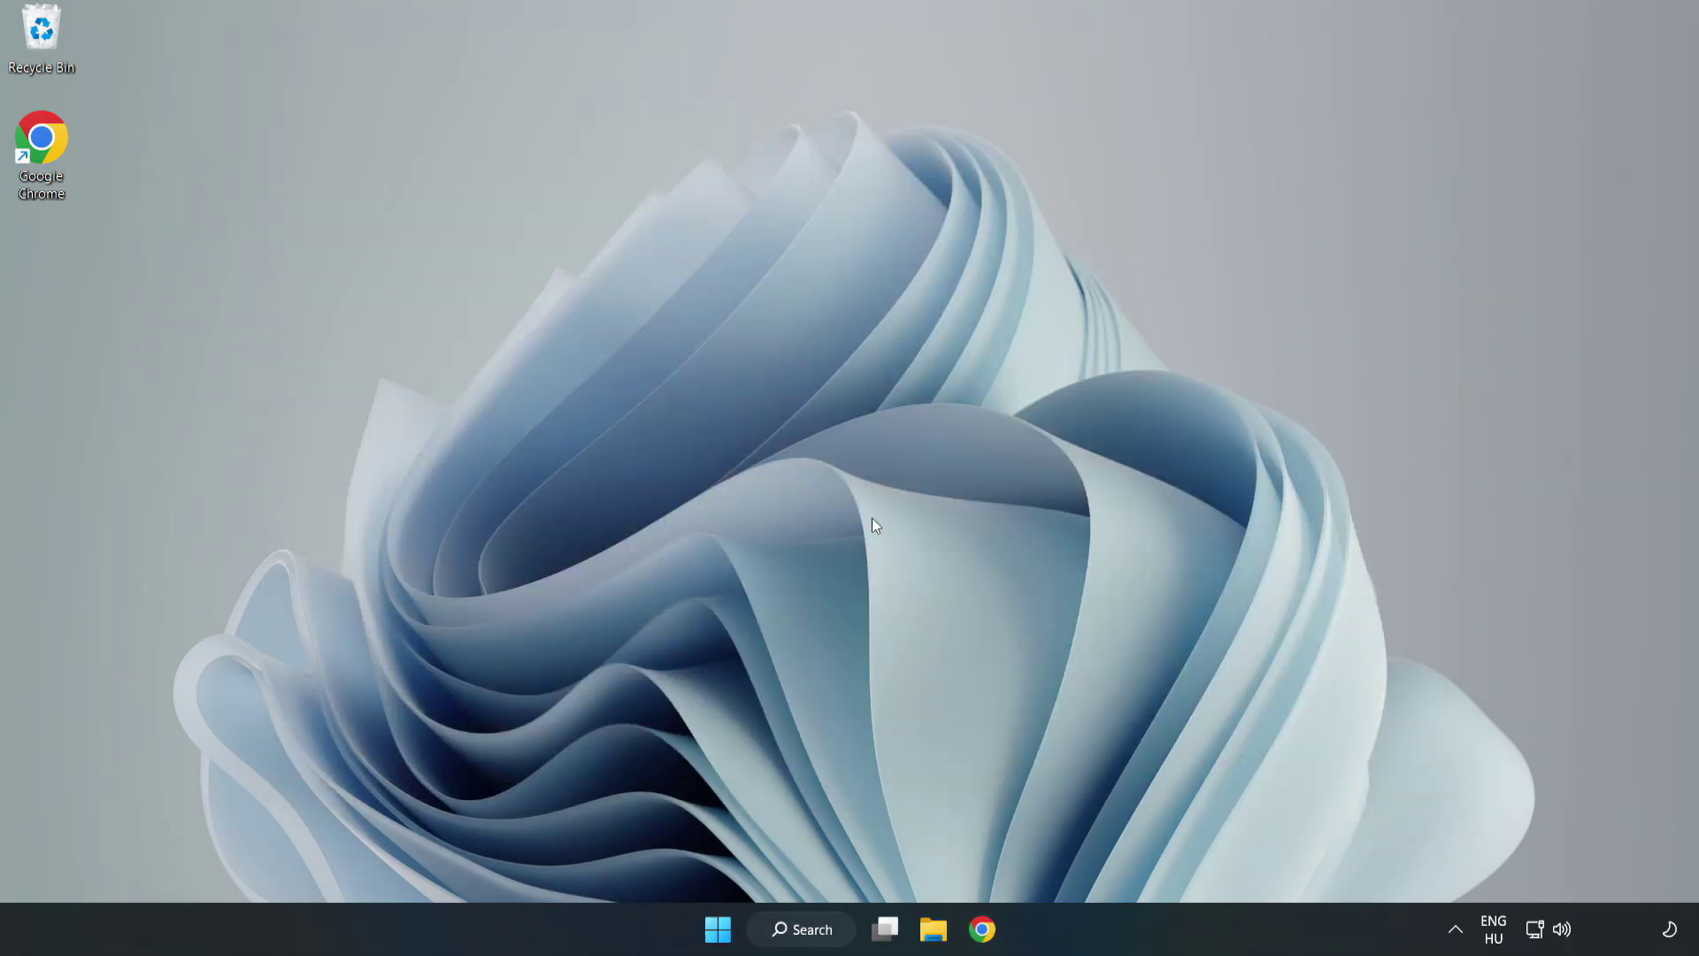
Download the DirectX End-User Runtime web installer from the Chrome download page.
left_click(980, 939)
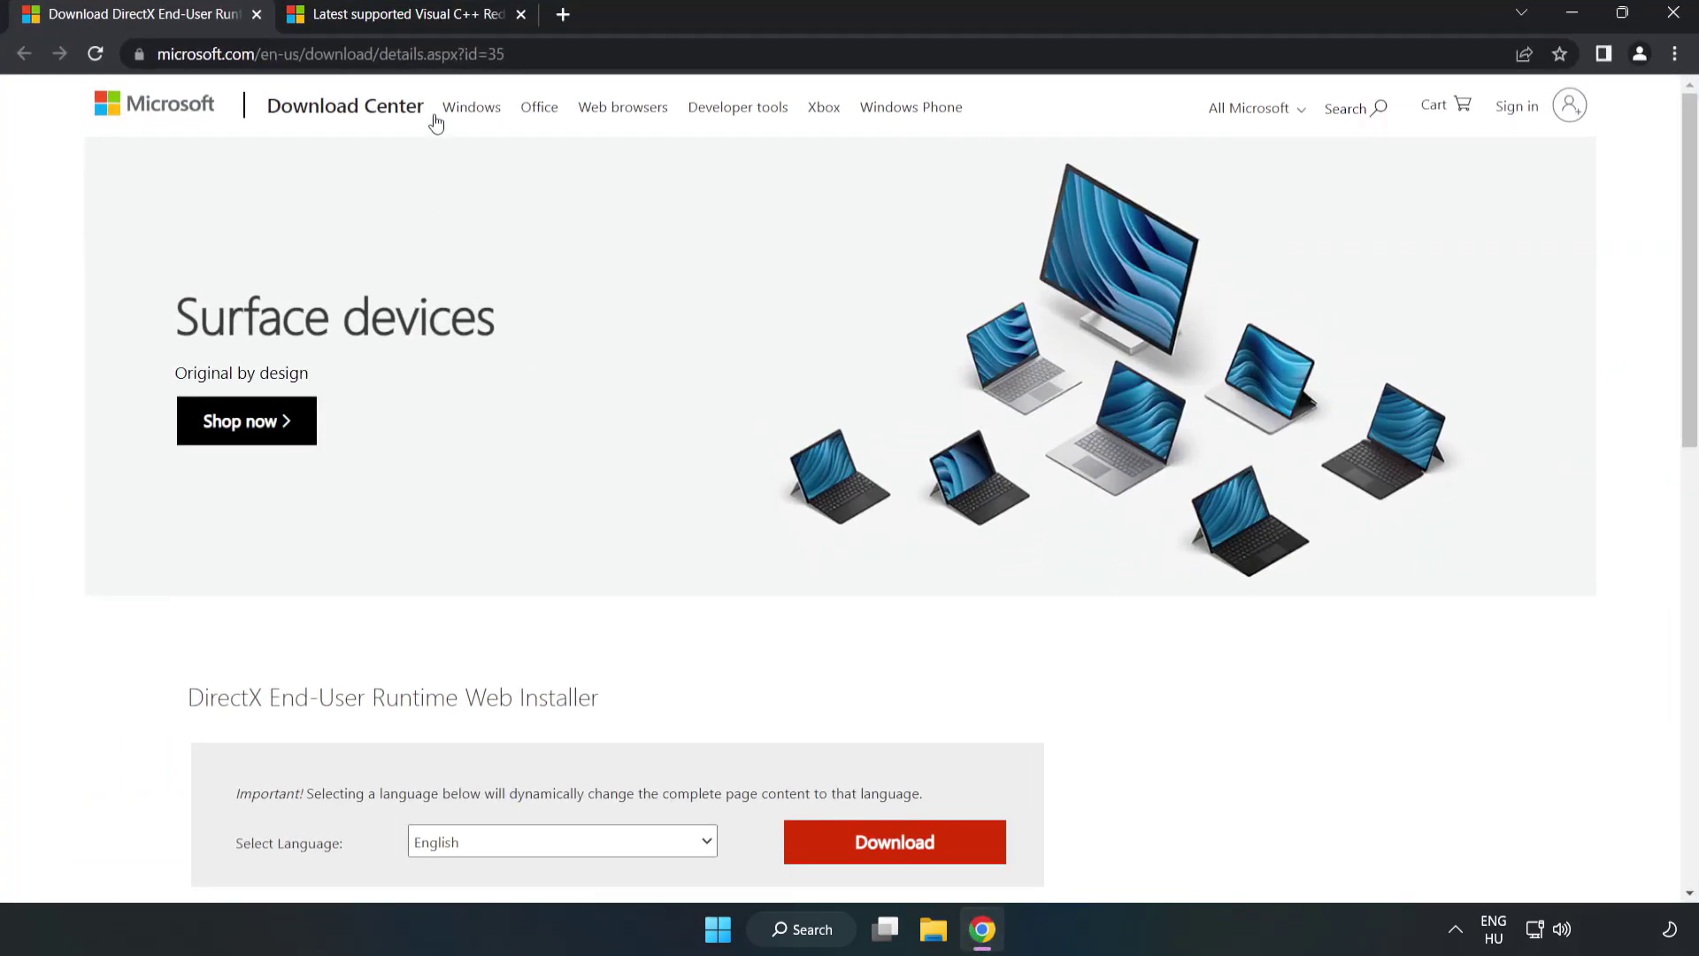
key("ctrl+l")
key("End")
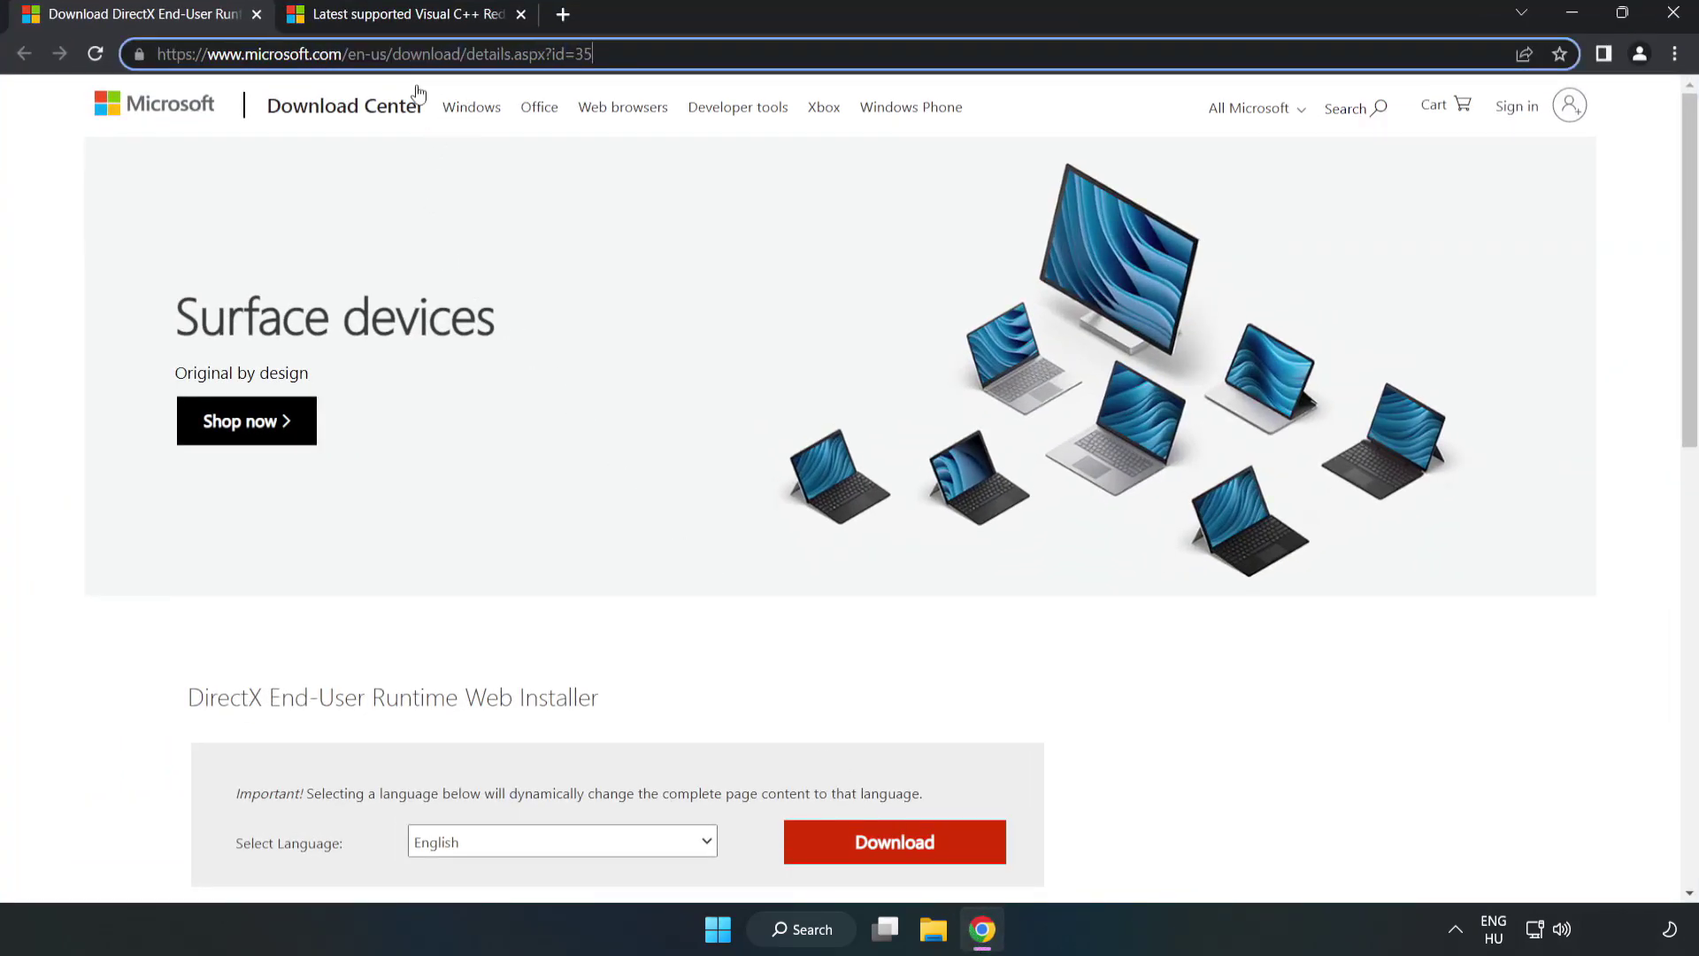
left_click(71, 203)
scroll(71, 202, "down", 3)
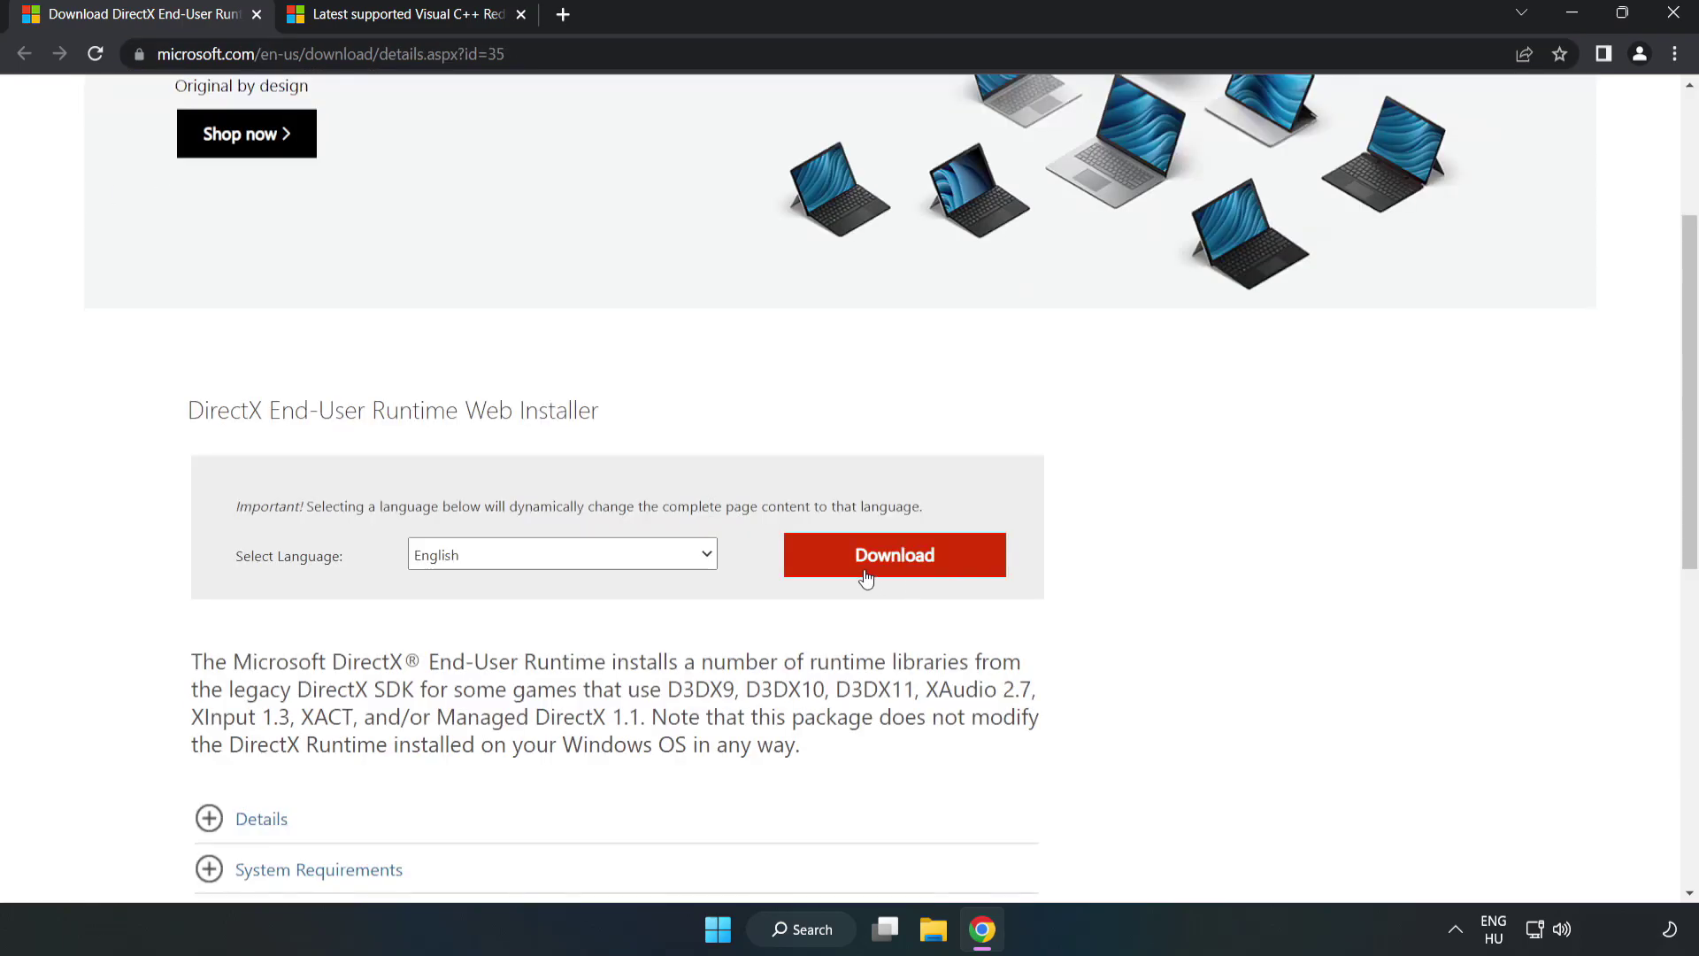
left_click(903, 571)
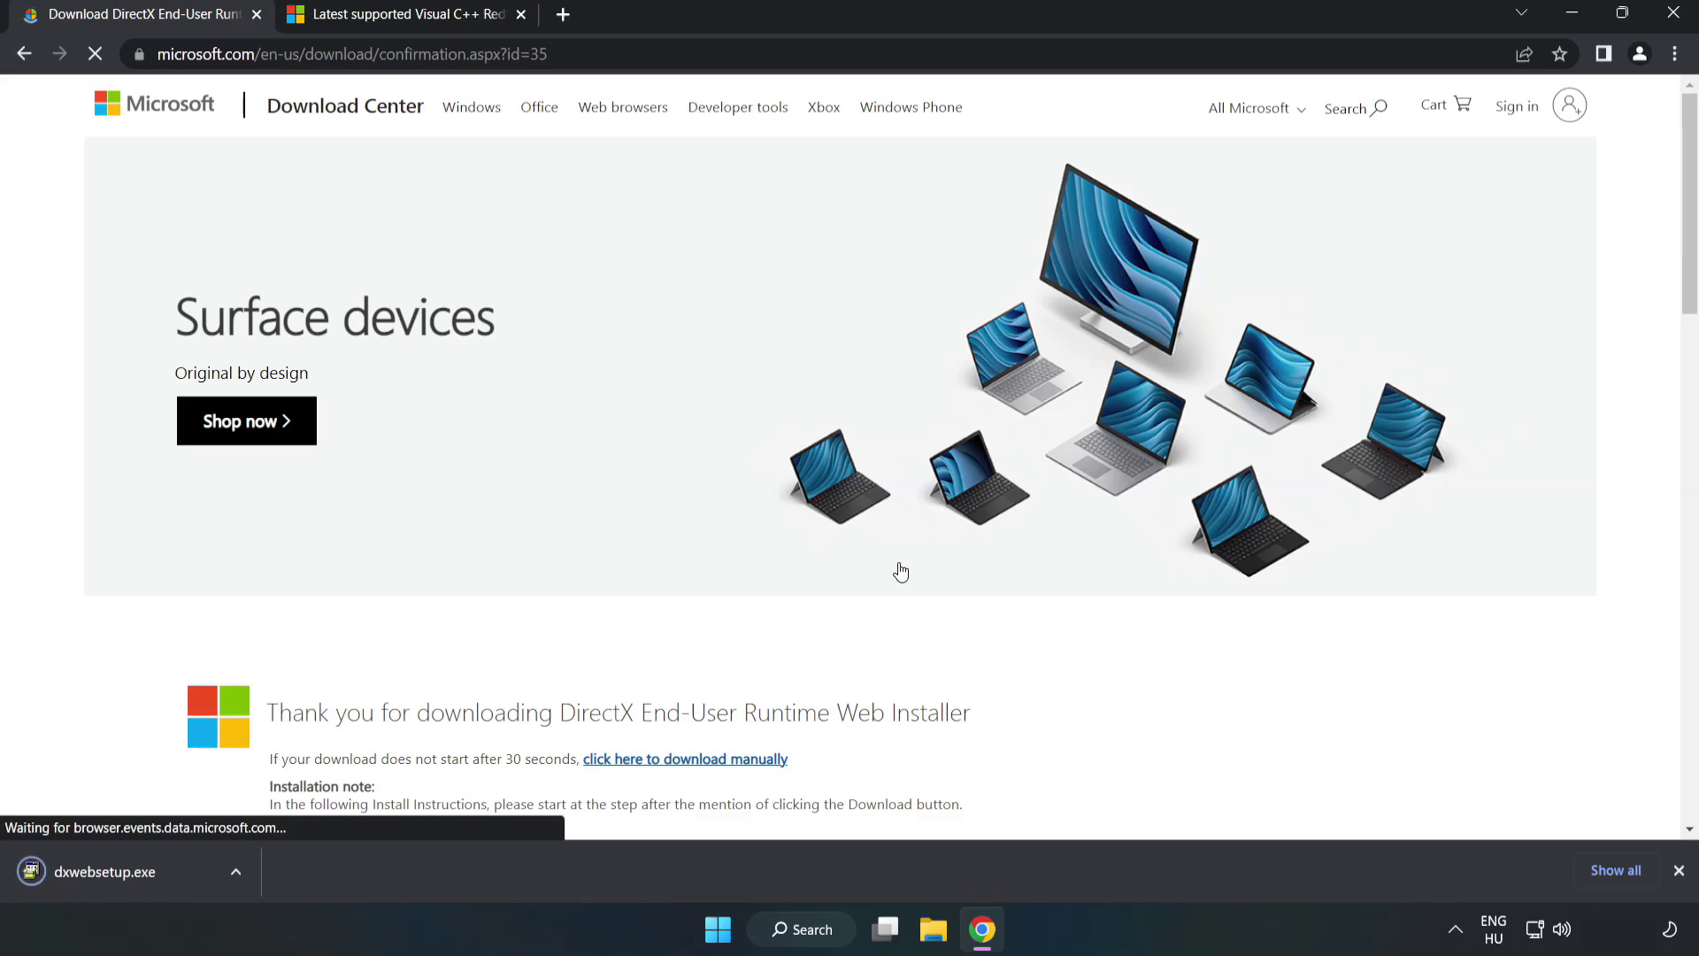
Run dxwebsetup.exe, accept the agreement and finish setup, which reports DirectX already up to date.
left_click(124, 873)
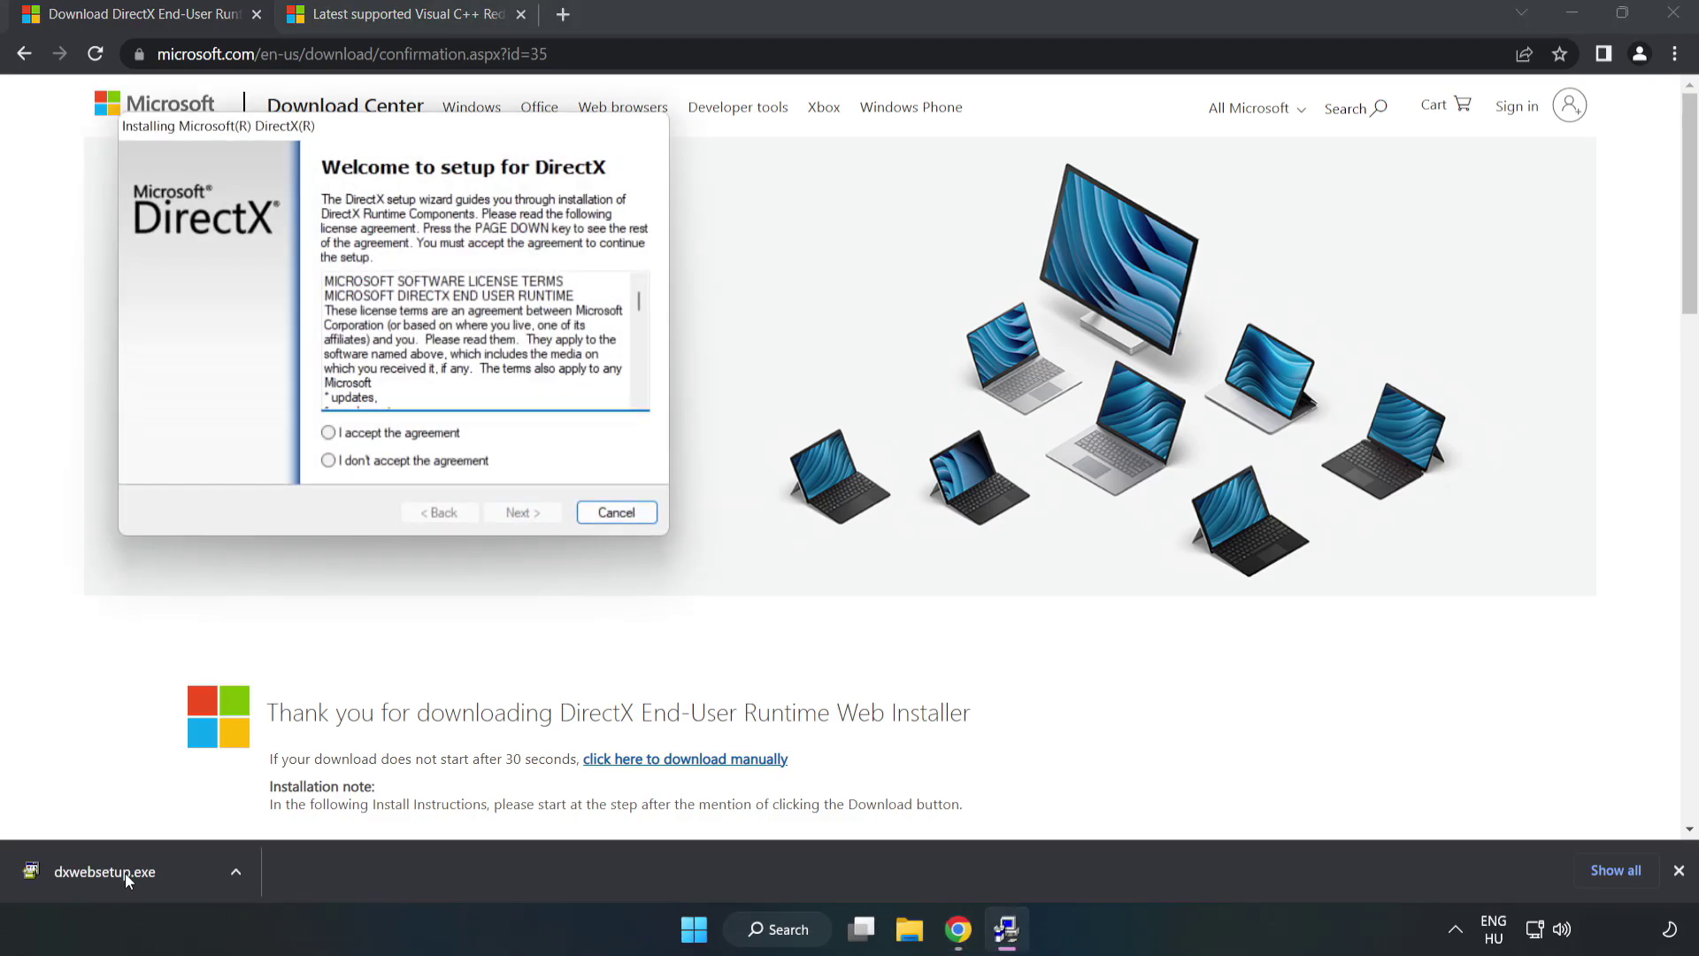
left_click_drag(387, 137, 828, 283)
left_click_drag(1081, 453, 1068, 546)
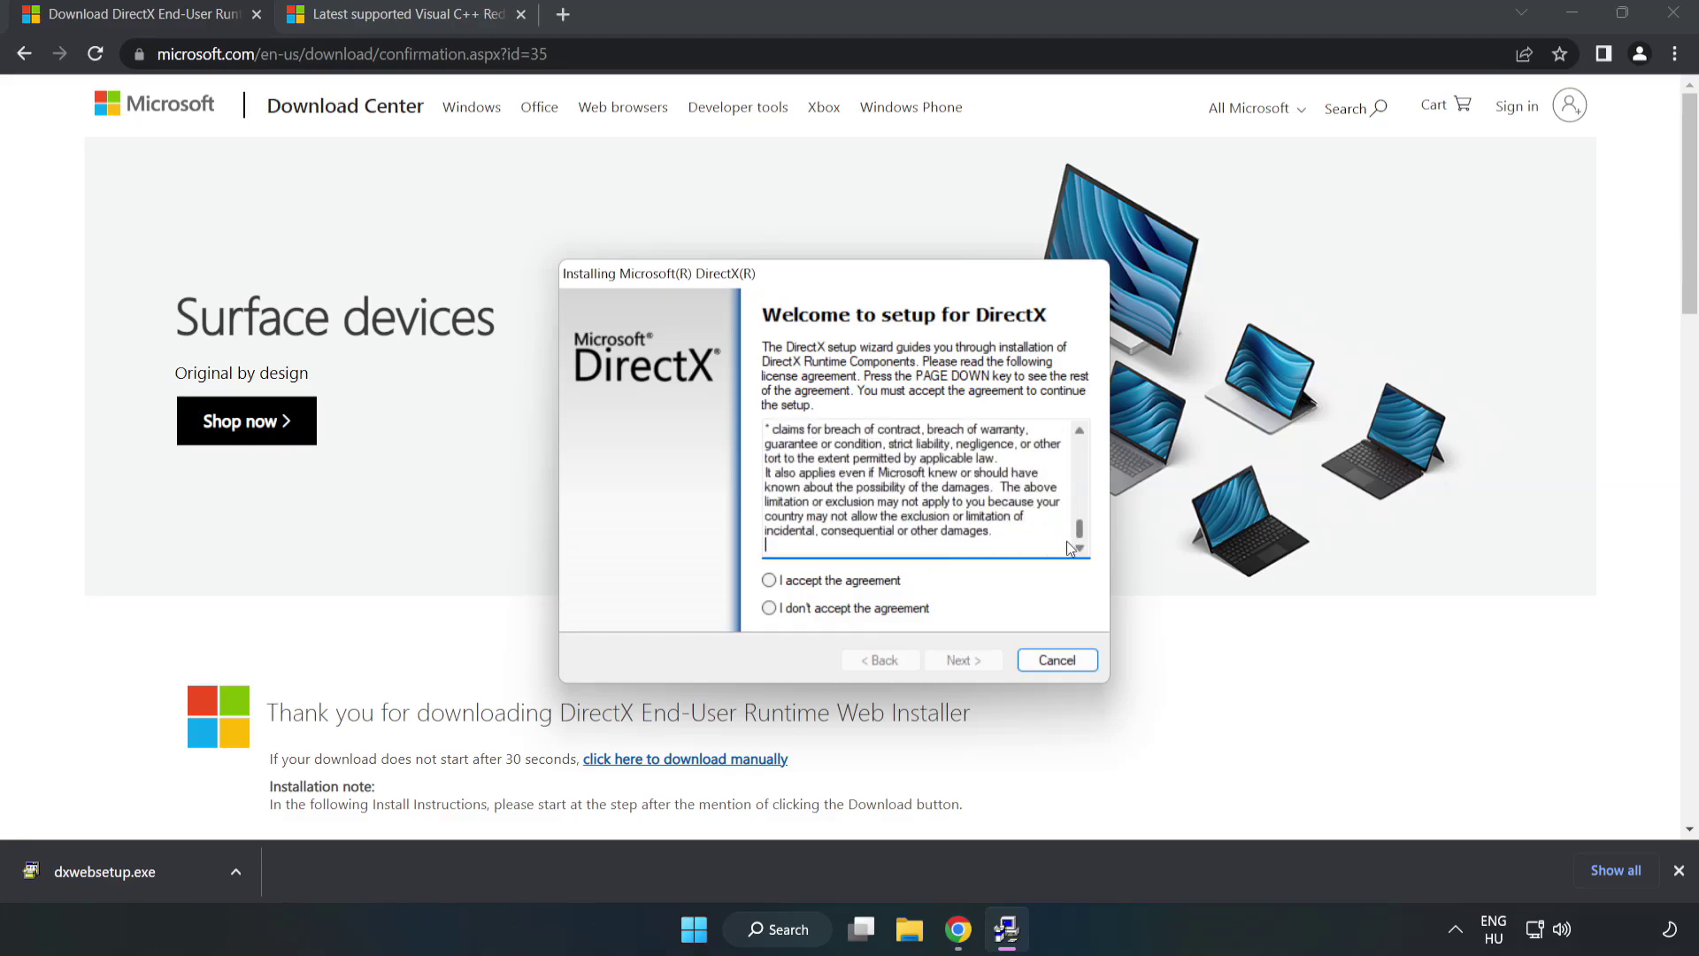
left_click(785, 584)
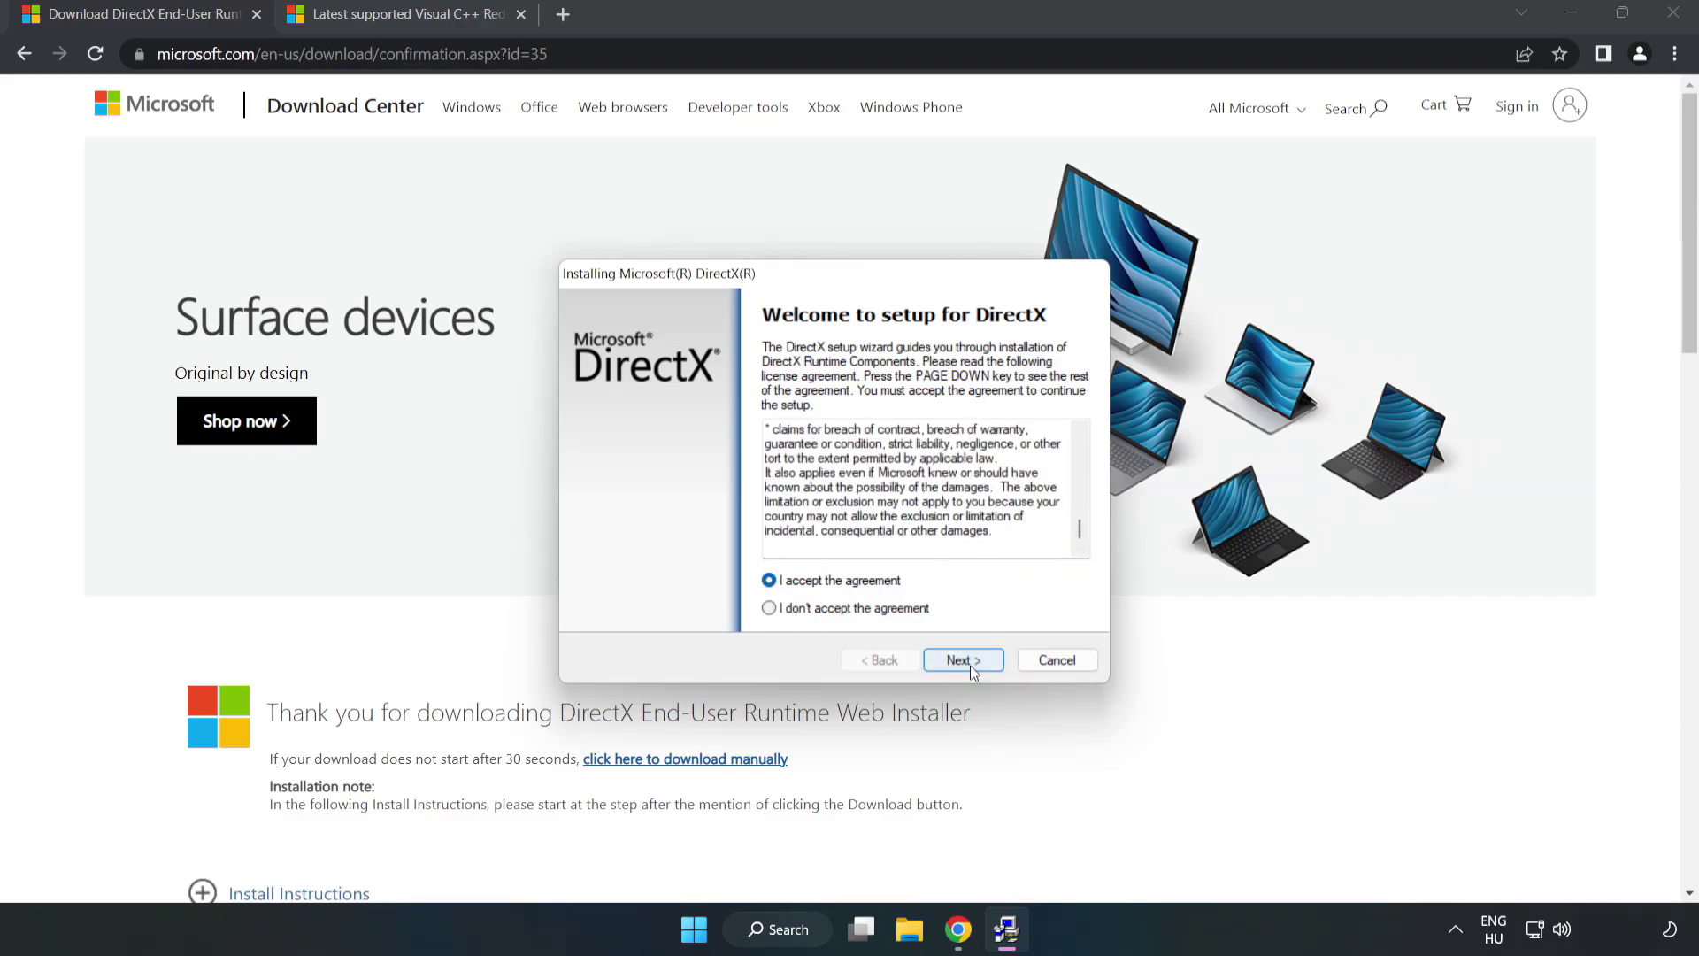
left_click(970, 665)
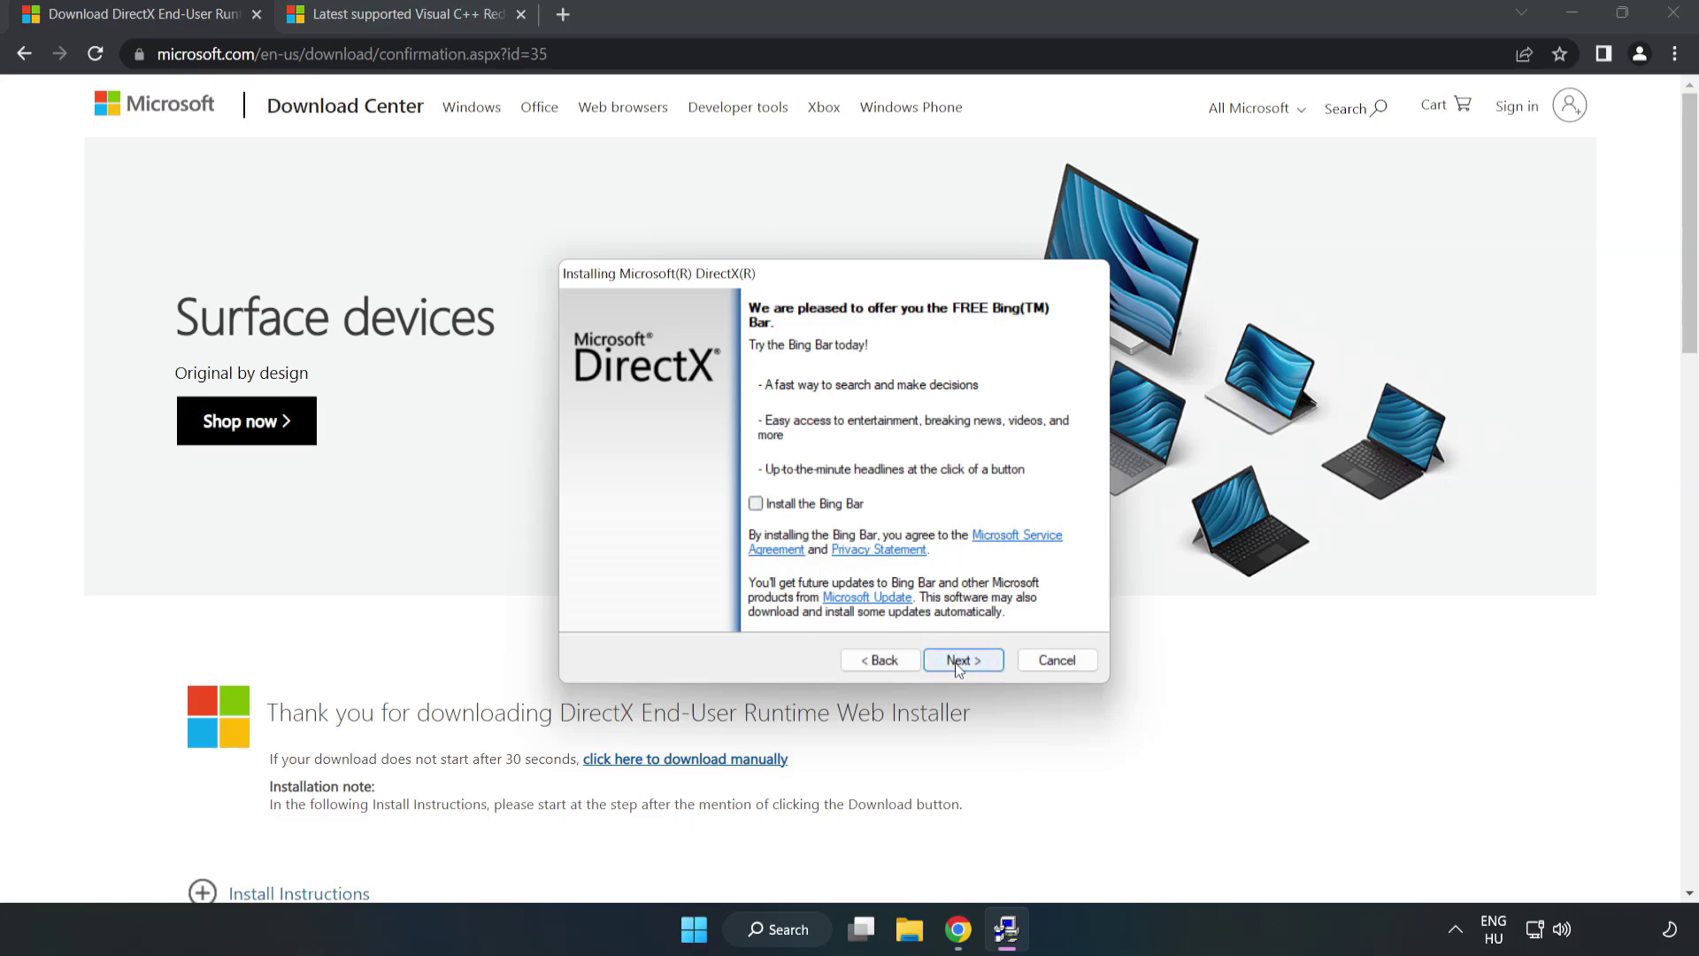
left_click(976, 661)
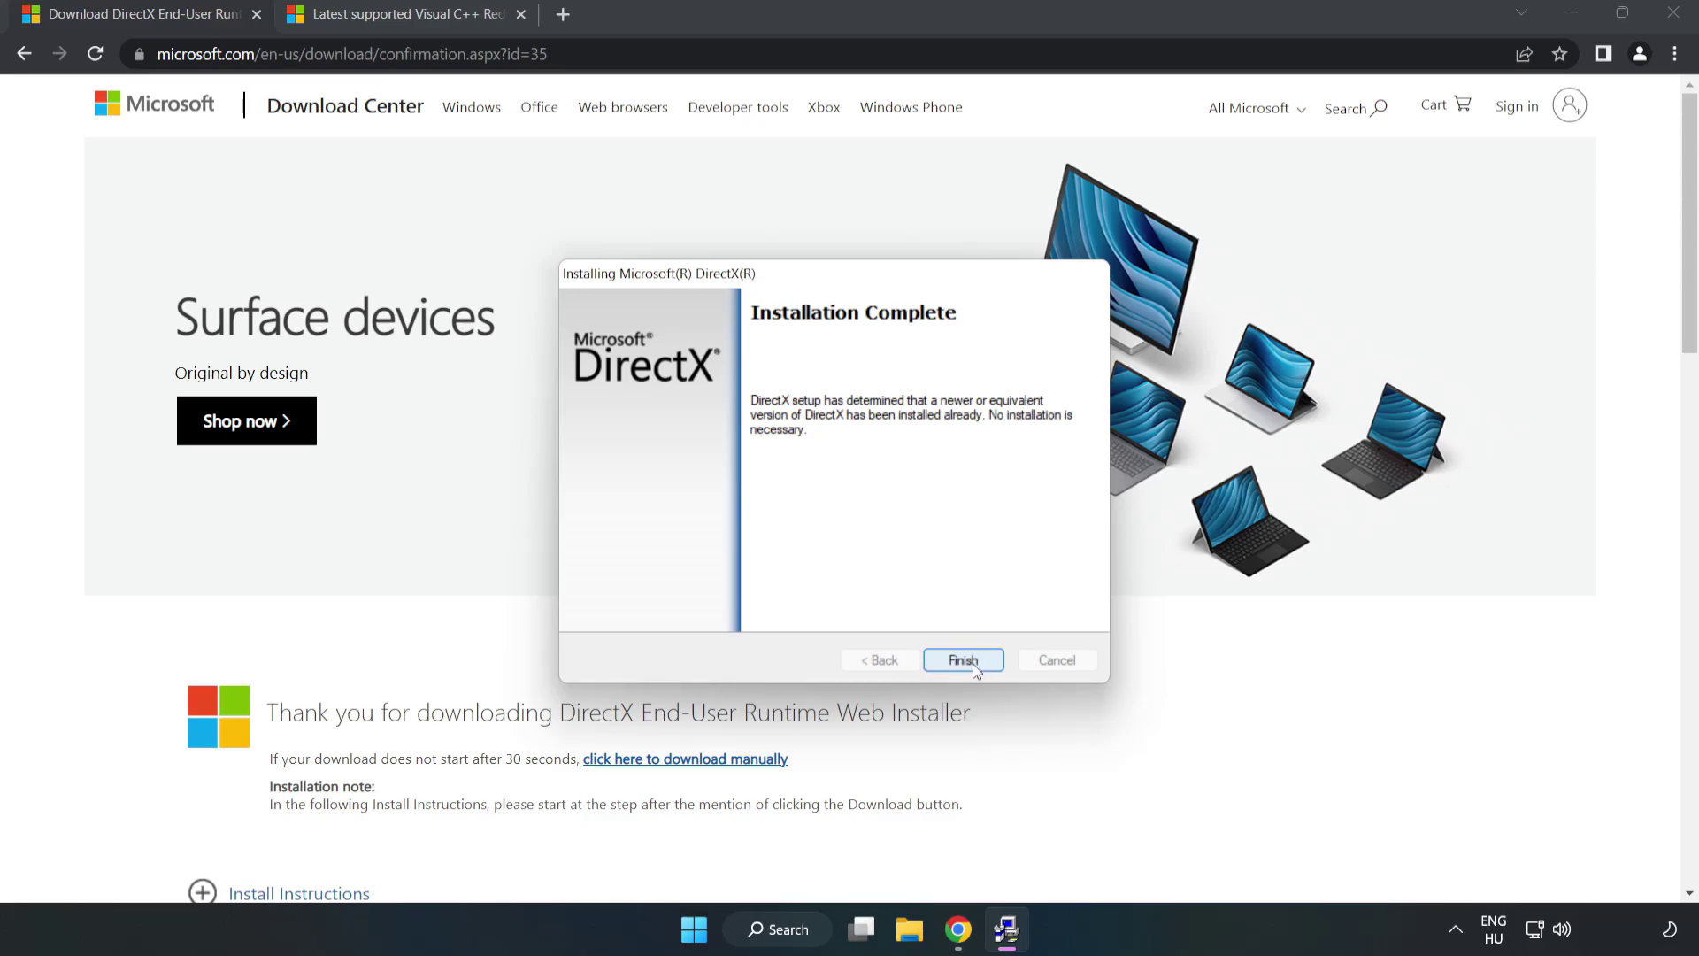
left_click(976, 662)
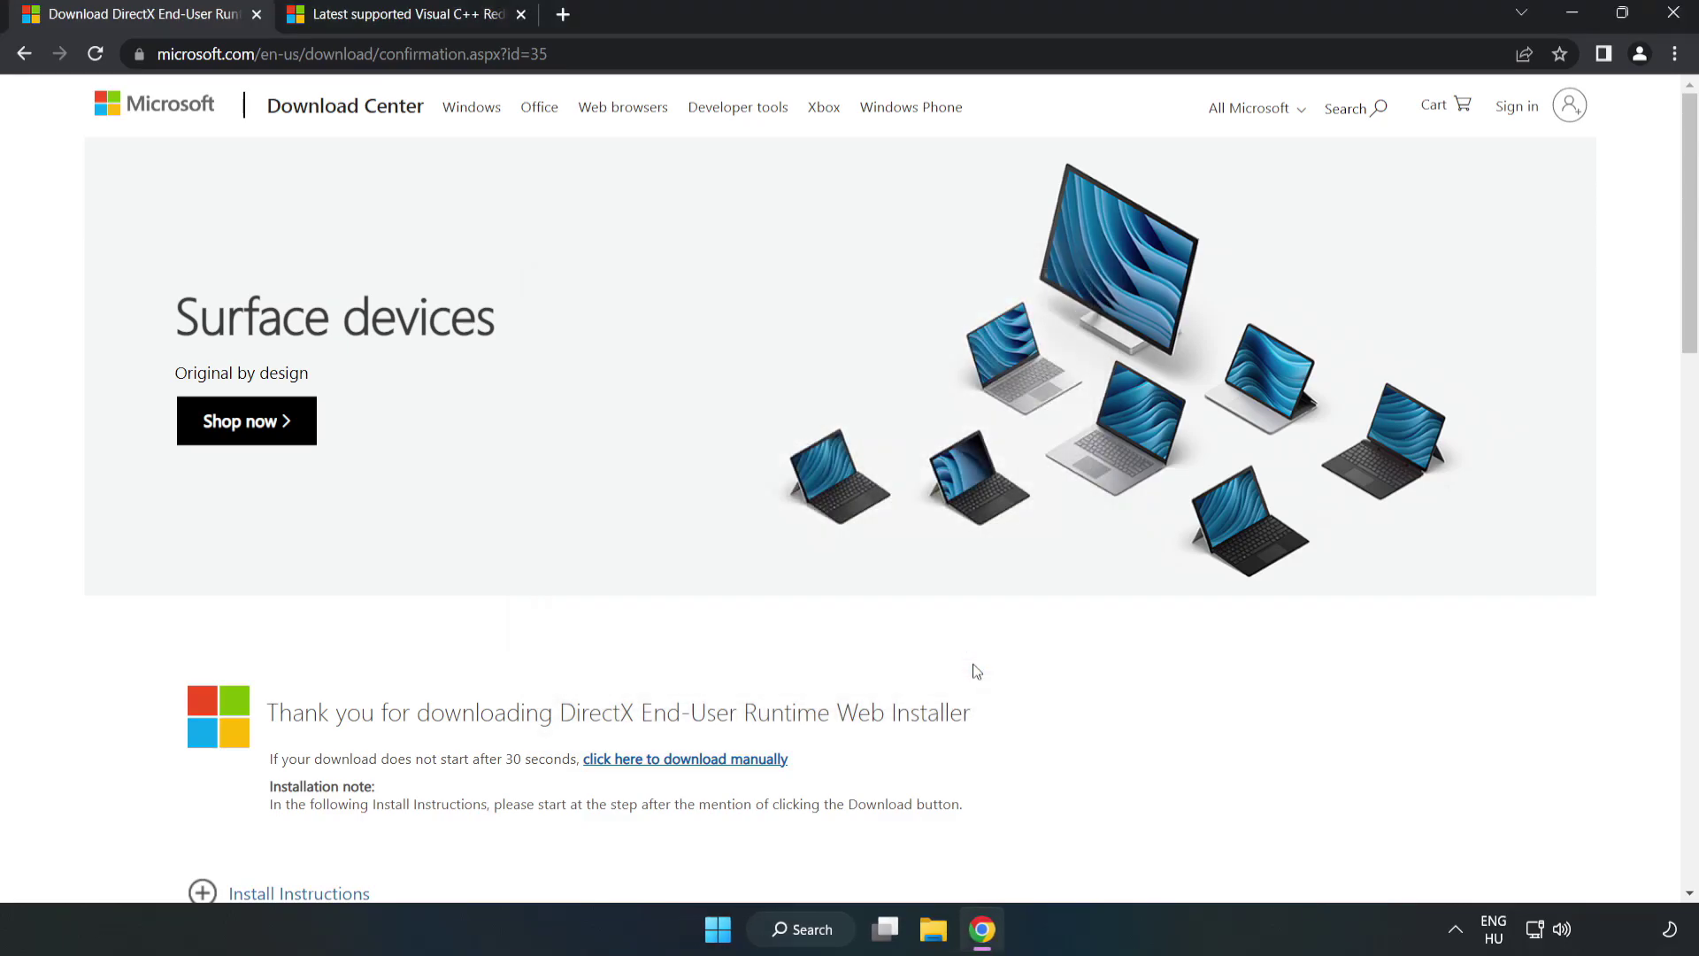
Close the DirectX download tab and scroll the Visual C++ page to its download table.
left_click(256, 15)
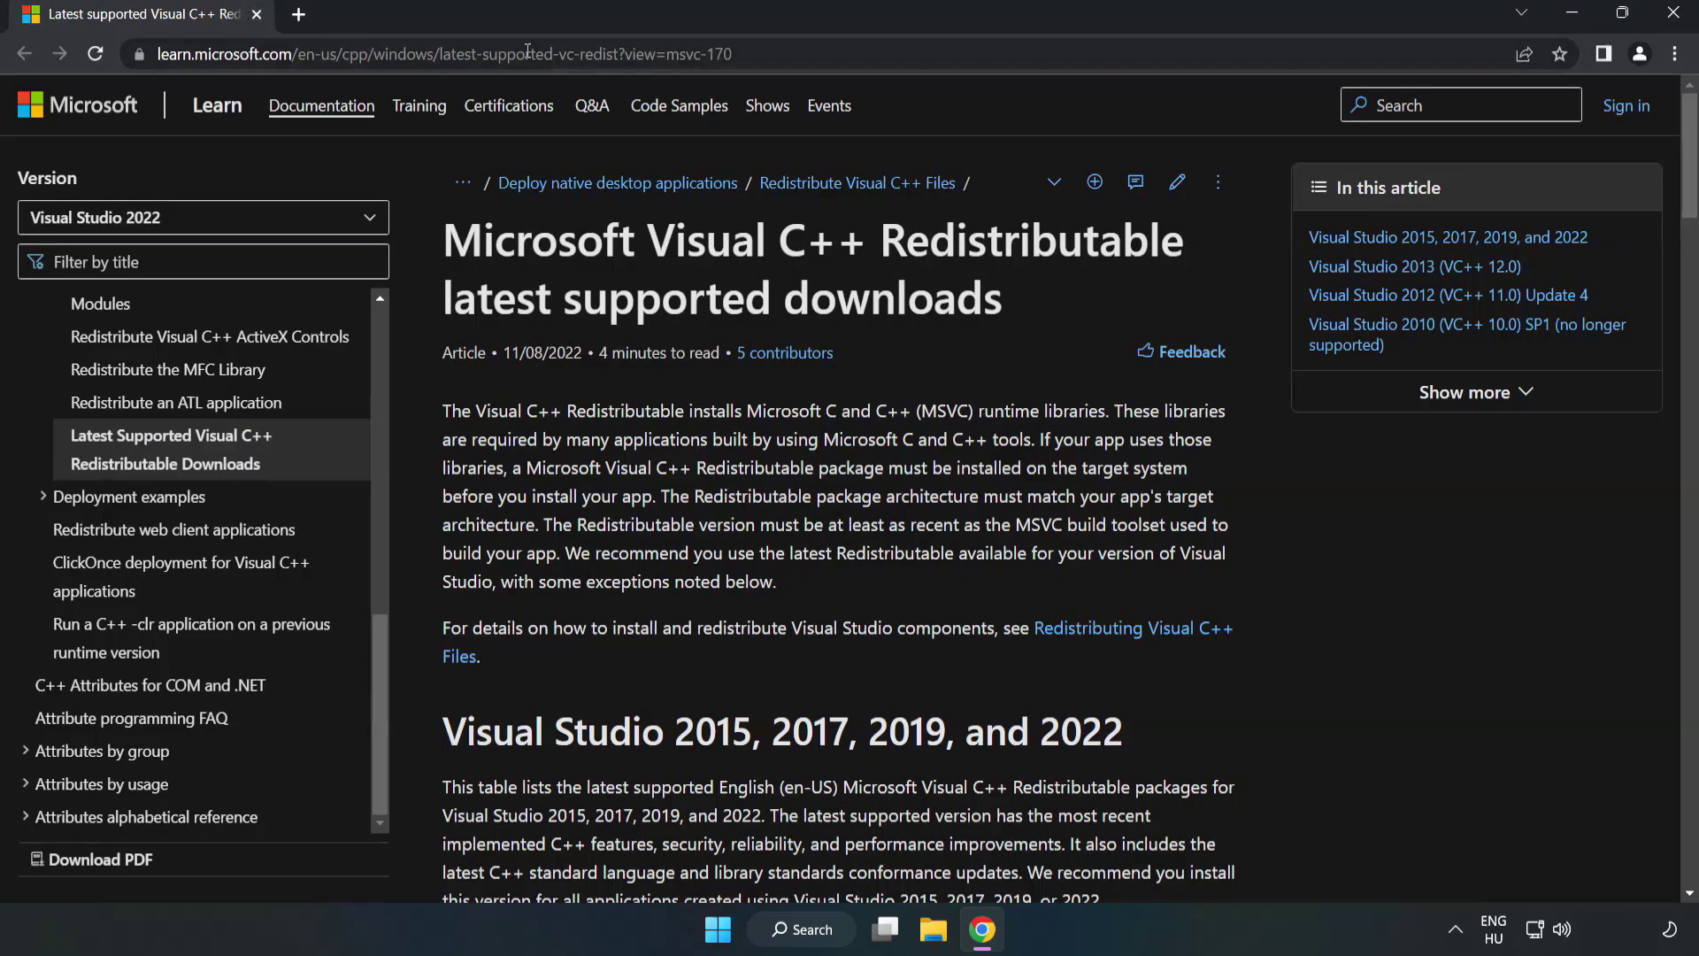
left_click(774, 53)
left_click_drag(774, 53, 613, 53)
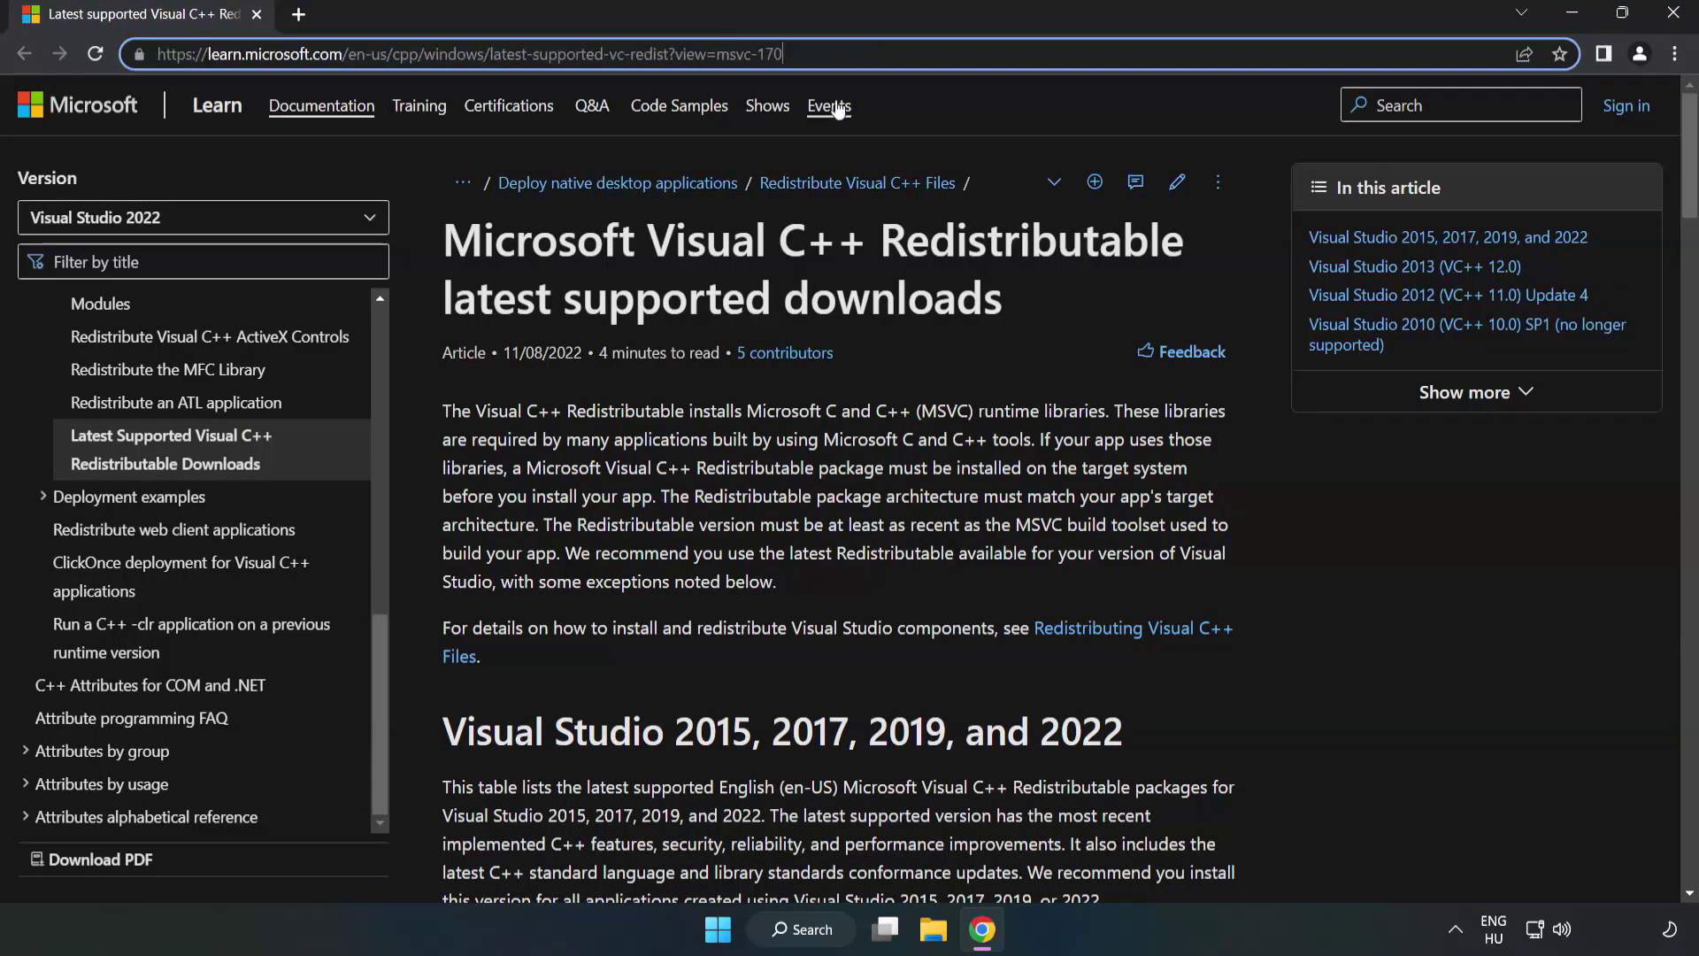
left_click(678, 317)
scroll(679, 319, "down", 3)
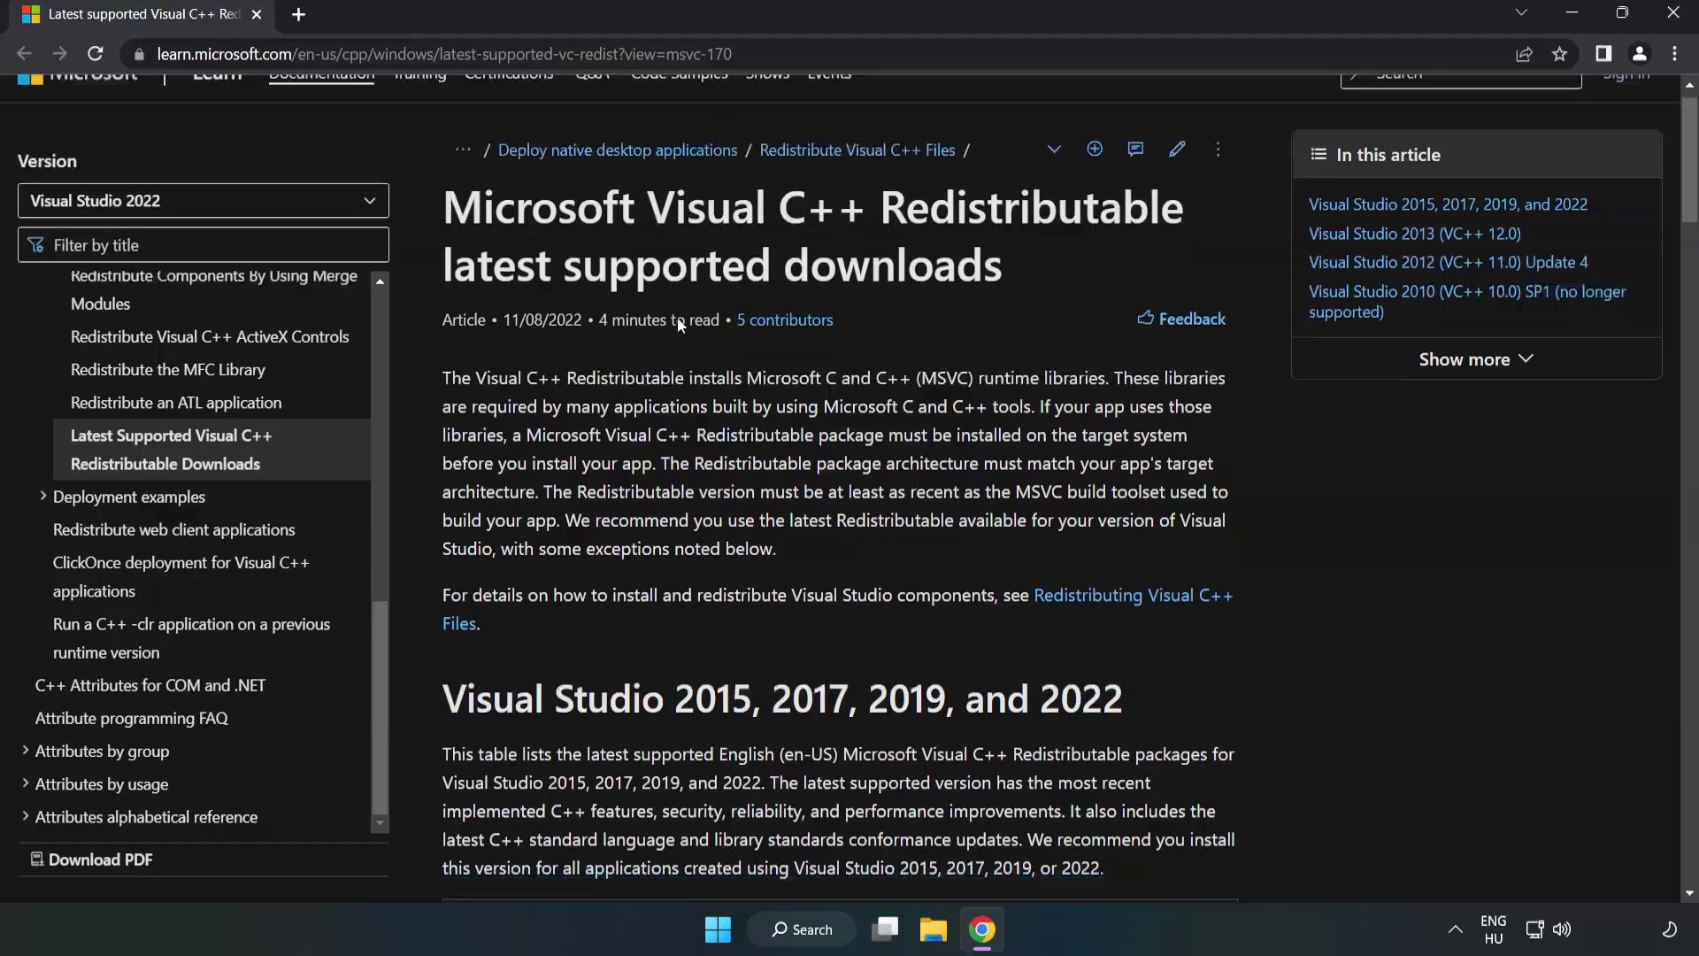
scroll(678, 323, "down", 3)
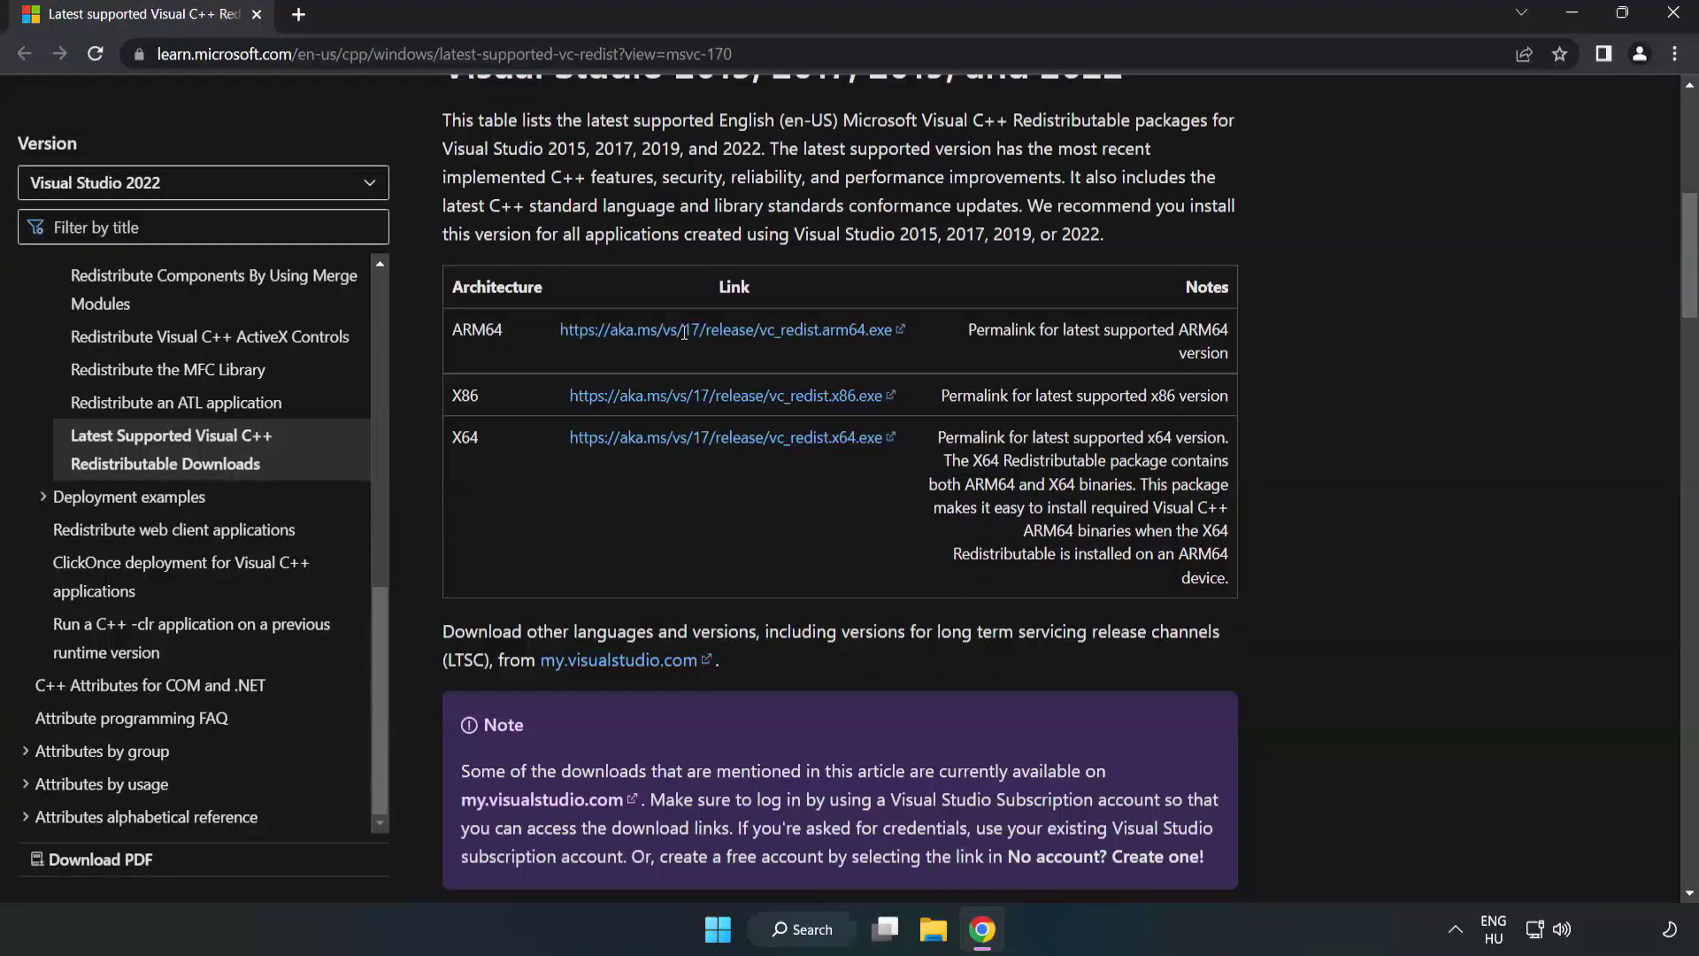
scroll(669, 345, "up", 1)
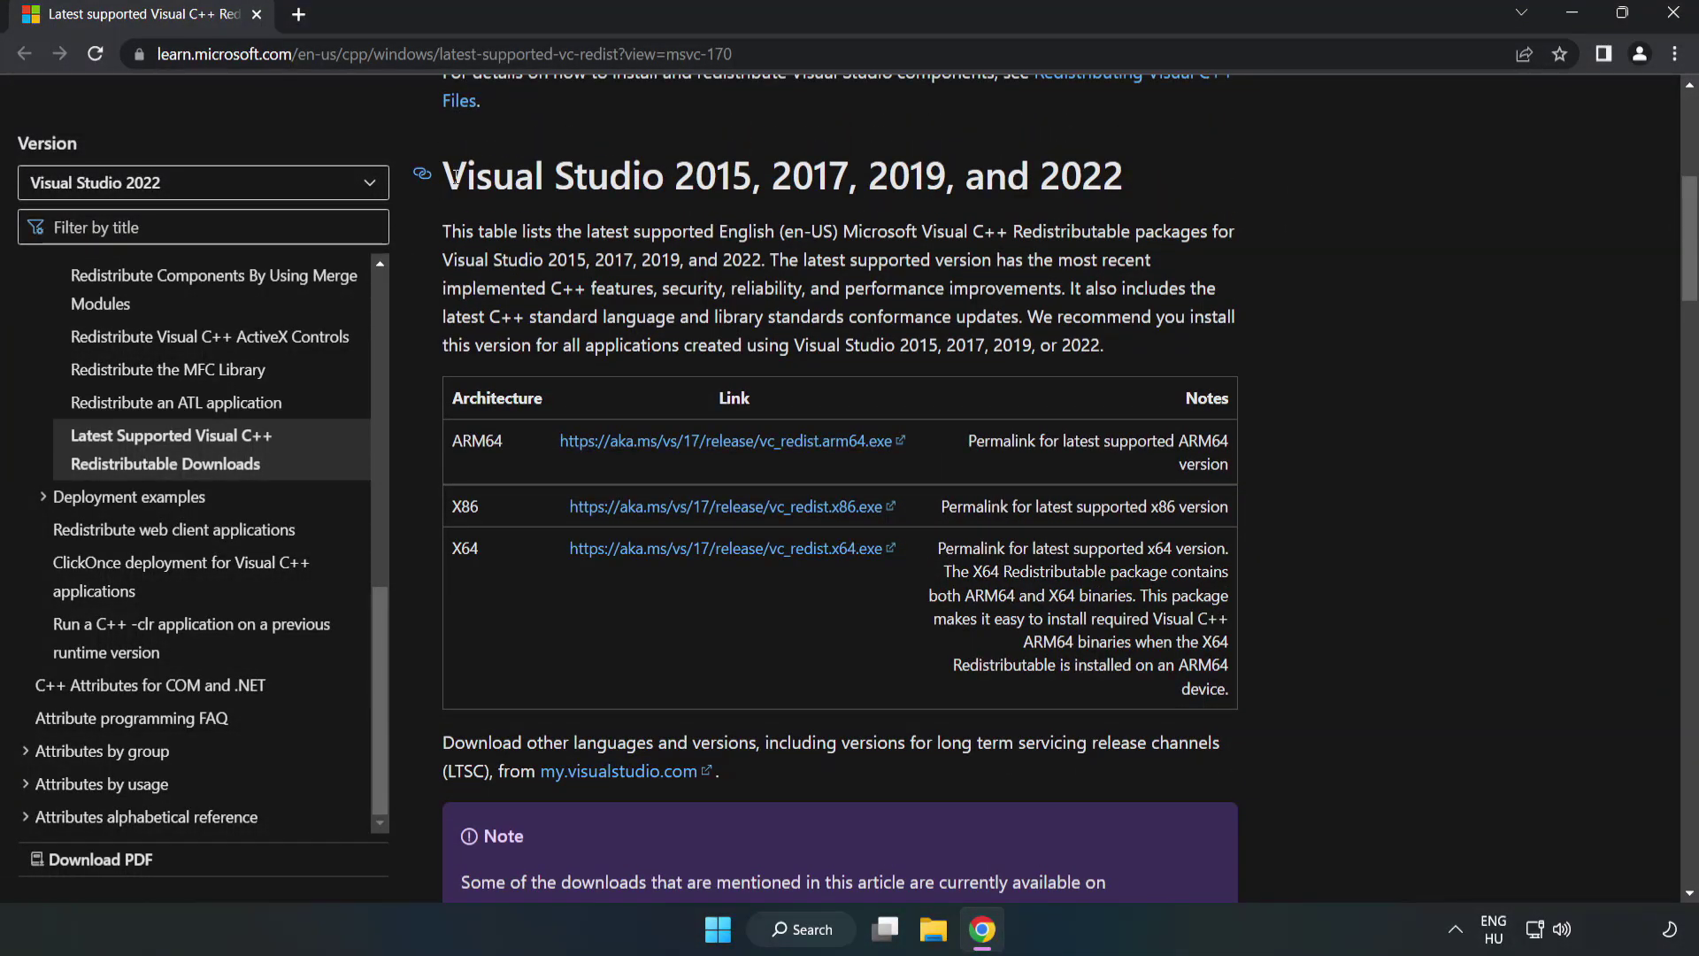
left_click_drag(454, 175, 1122, 182)
left_click(1053, 223)
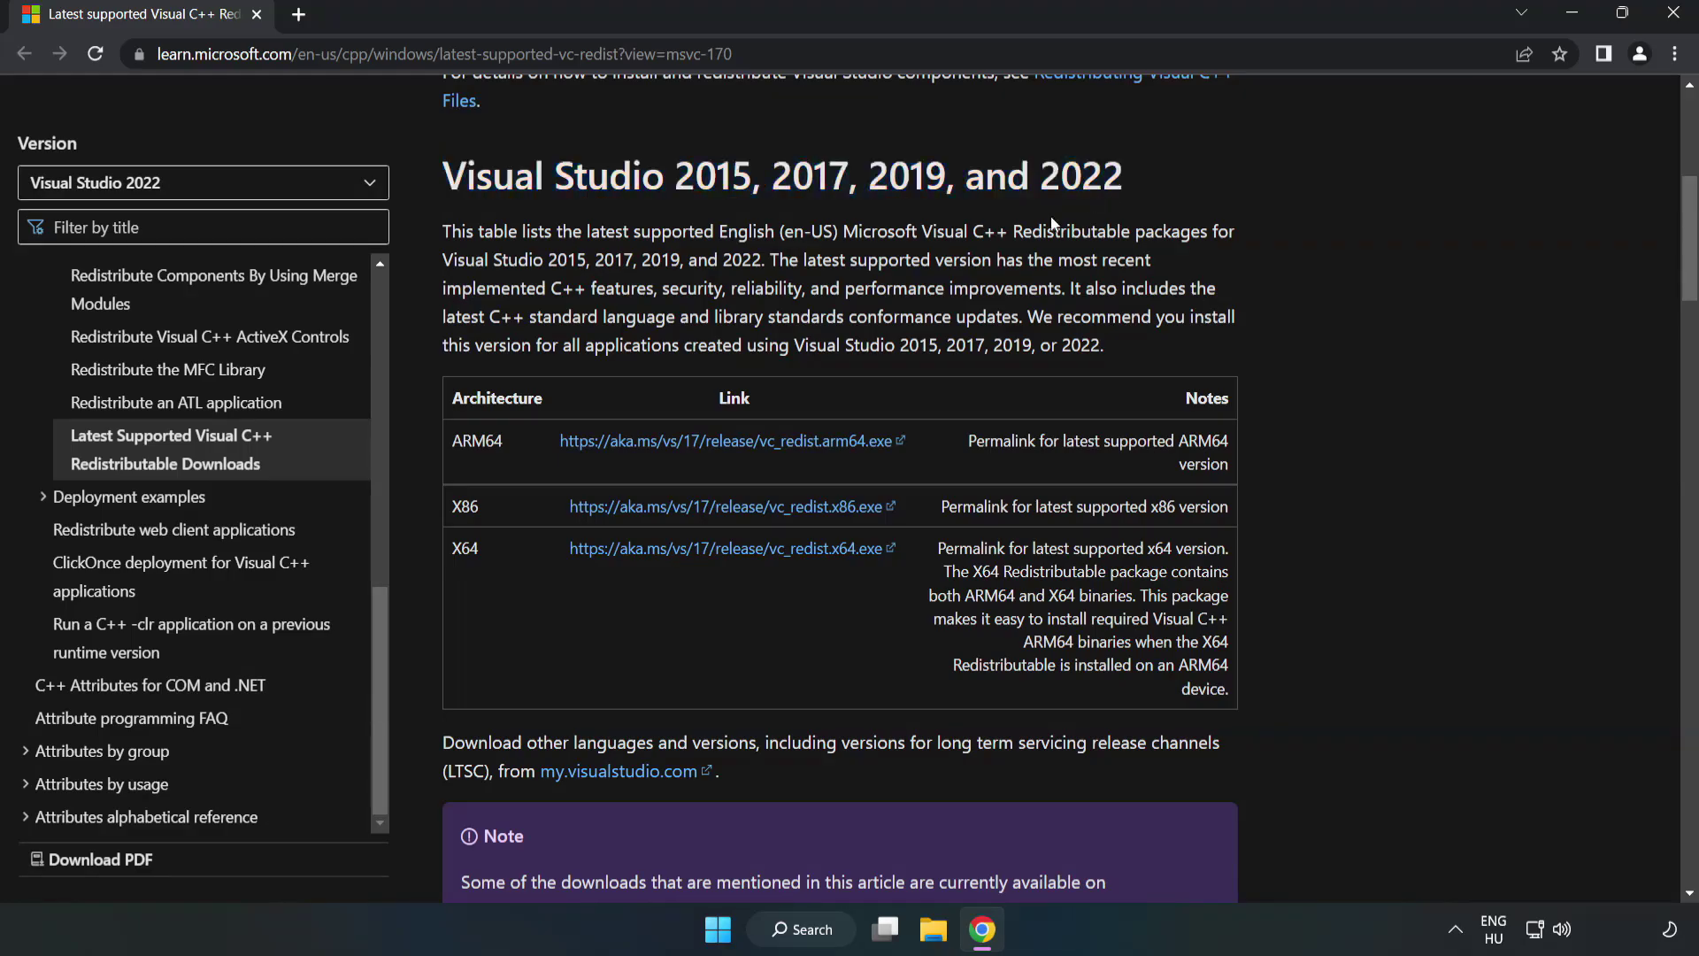
Download the ARM64, x86 and x64 Visual C++ redistributable installers.
left_click(699, 439)
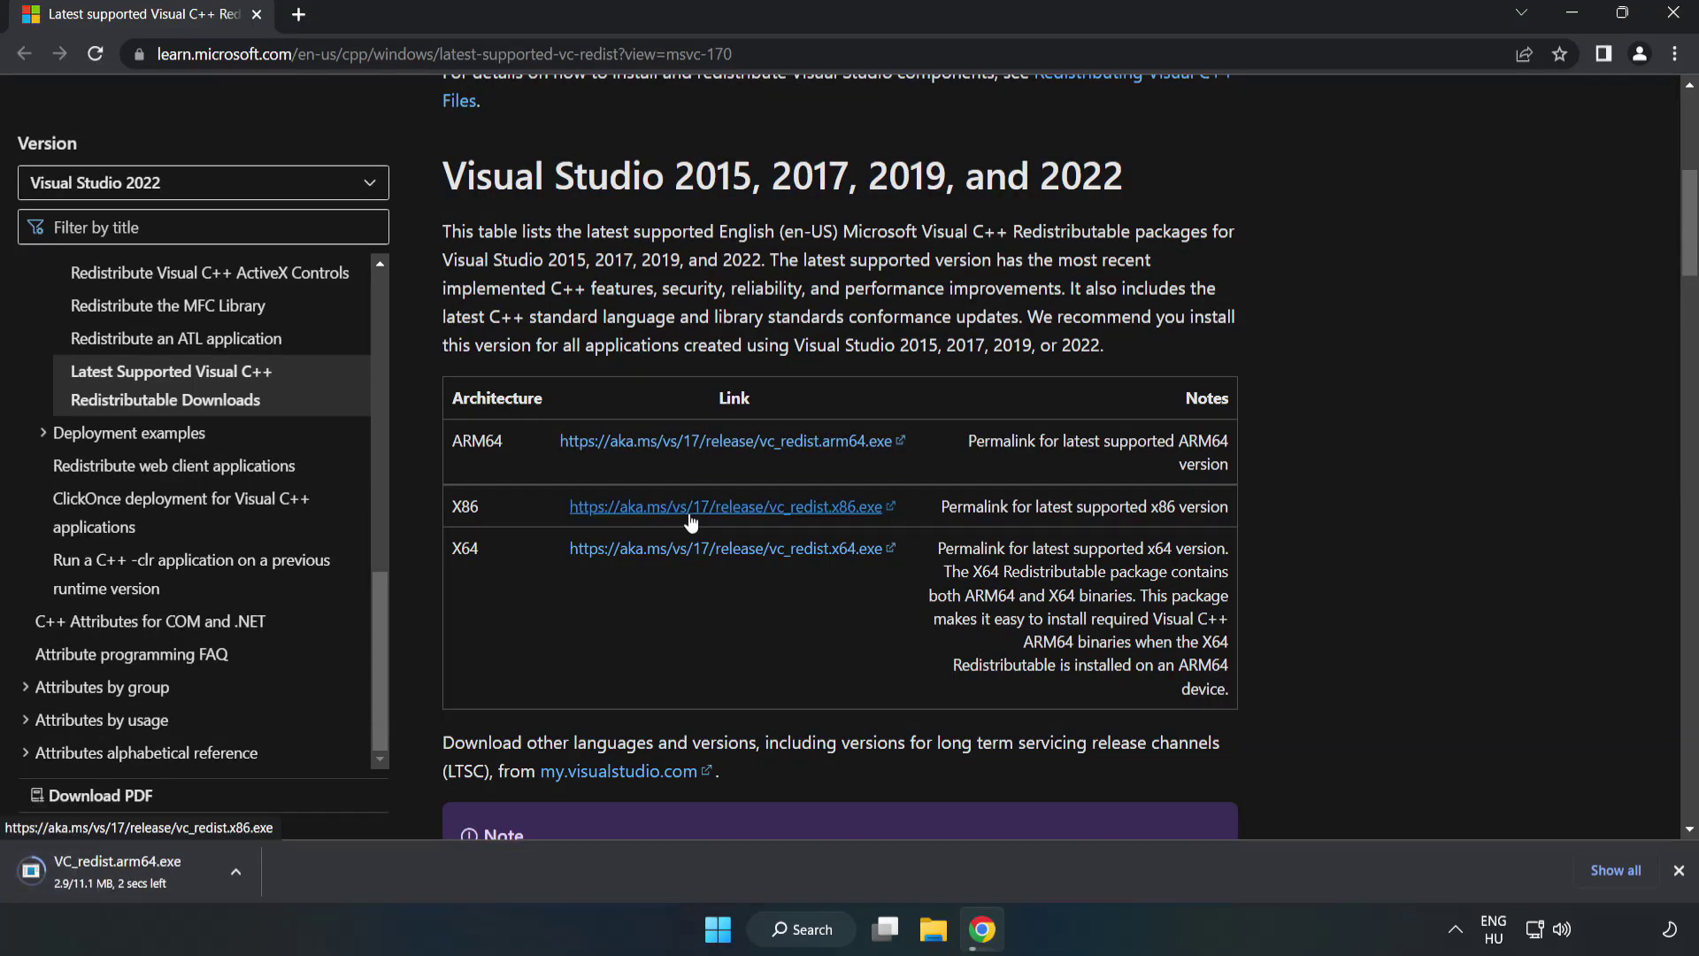
left_click(691, 519)
left_click(713, 550)
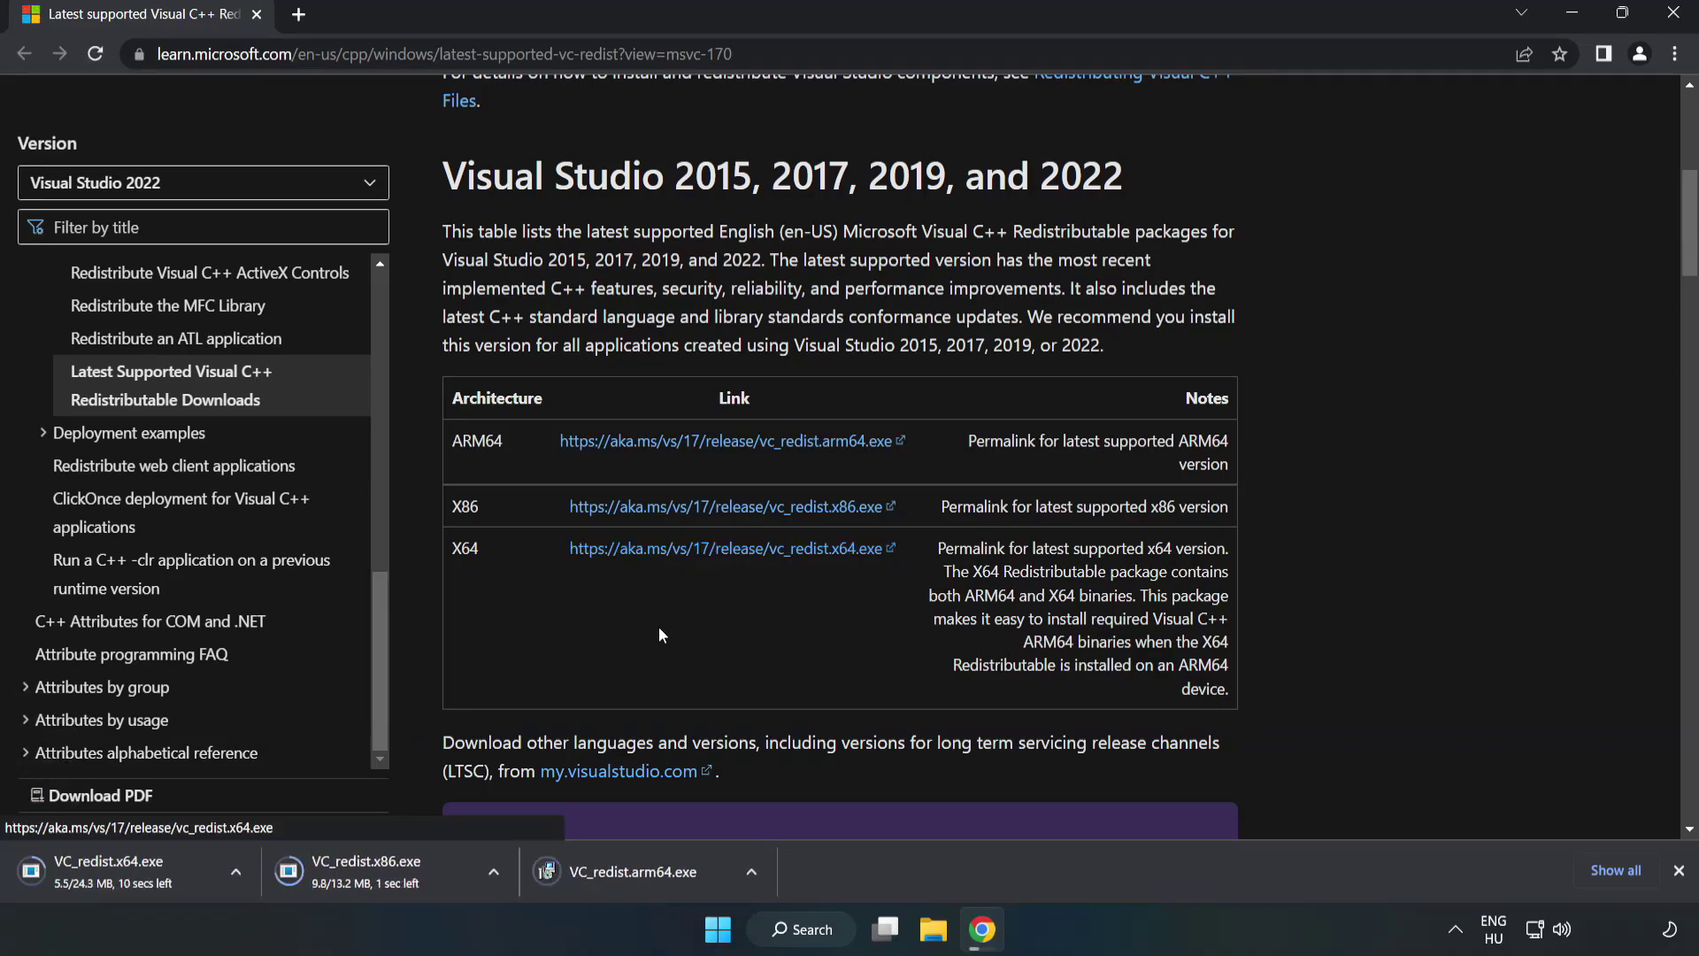
Attempt installing the ARM64 redistributable and dismiss the failure since this processor is unsupported.
left_click(647, 873)
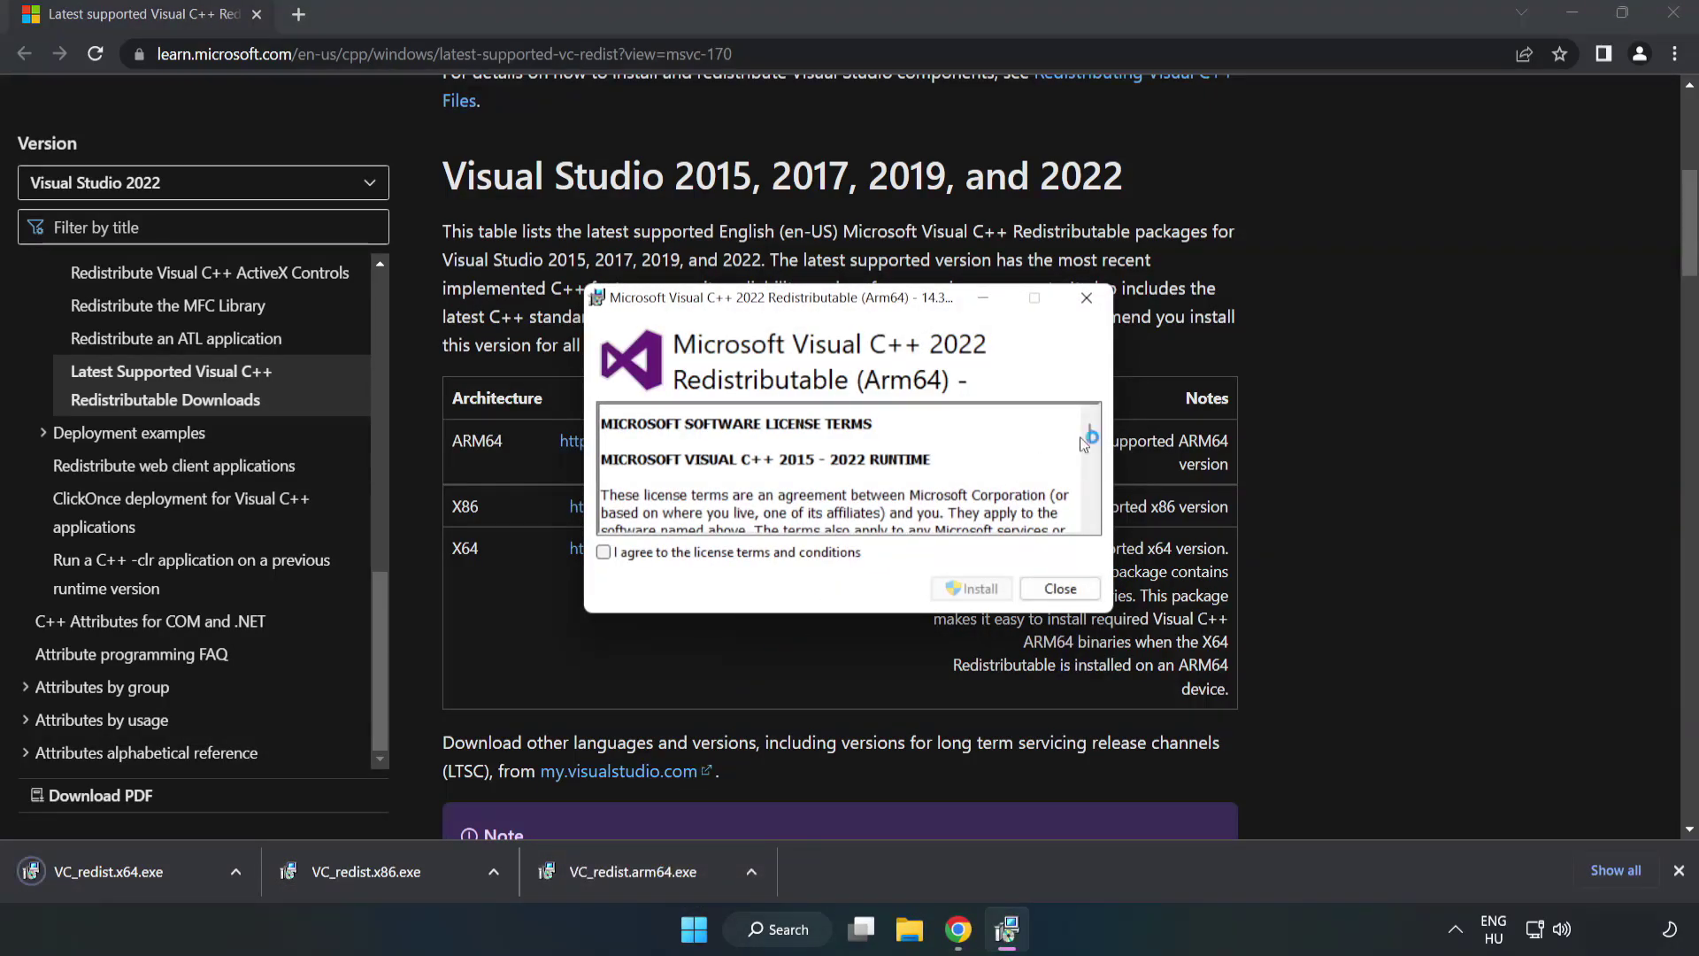
left_click_drag(1090, 430, 1093, 520)
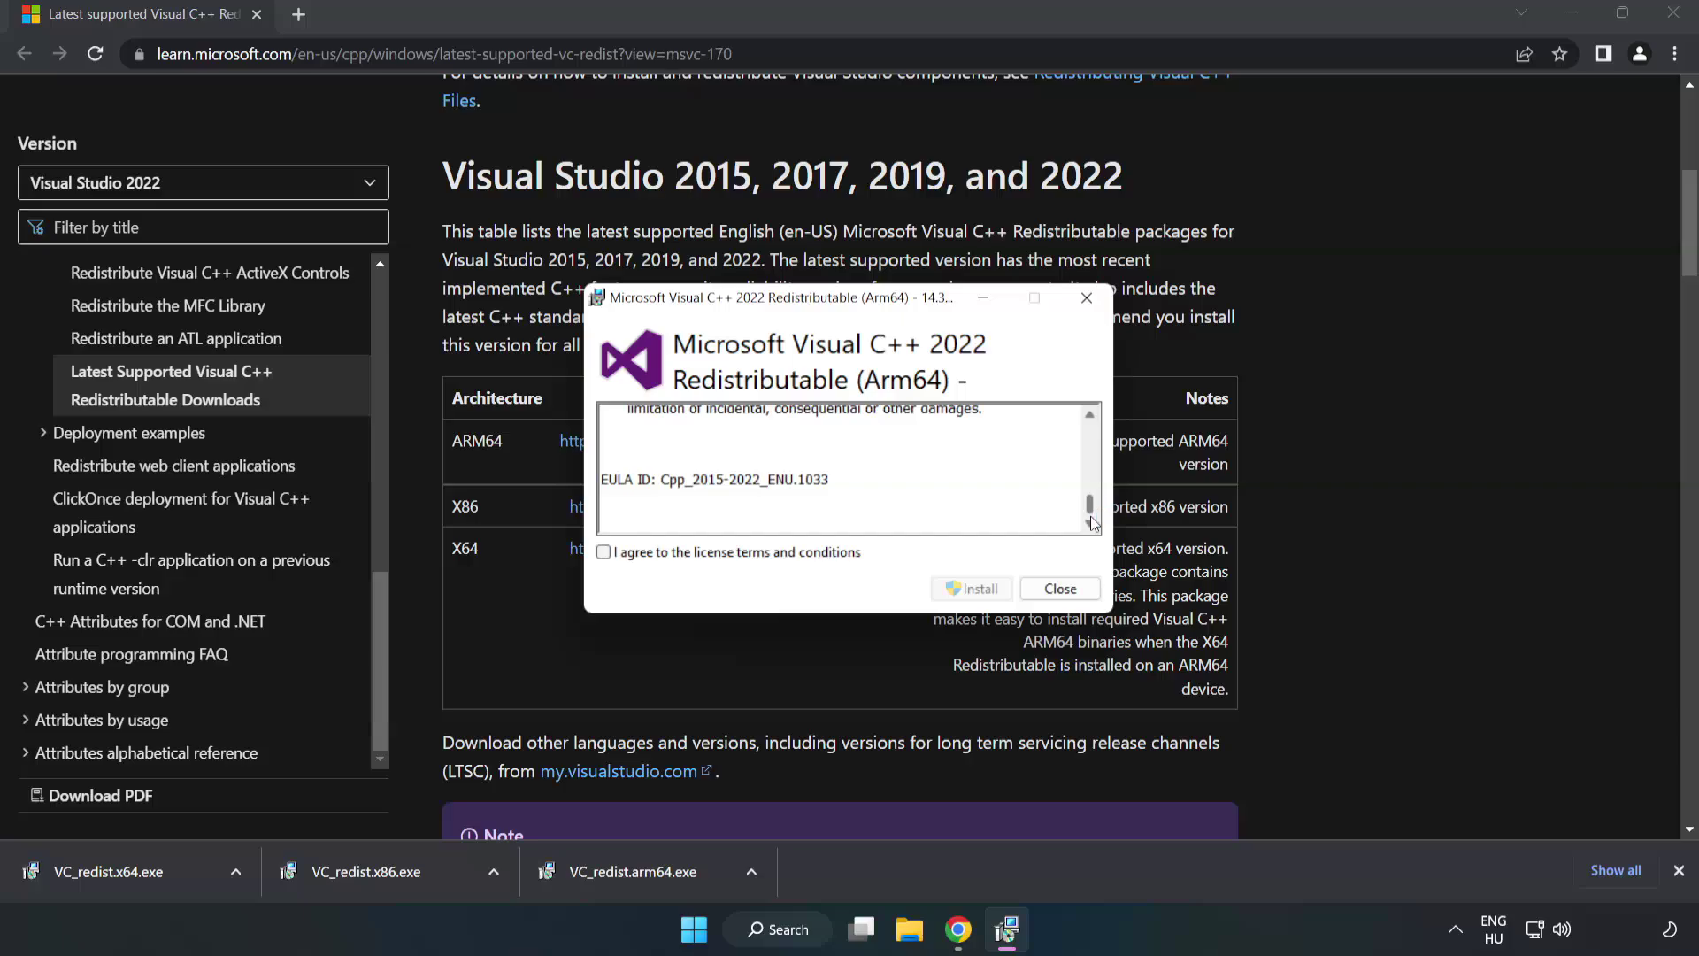
left_click(603, 552)
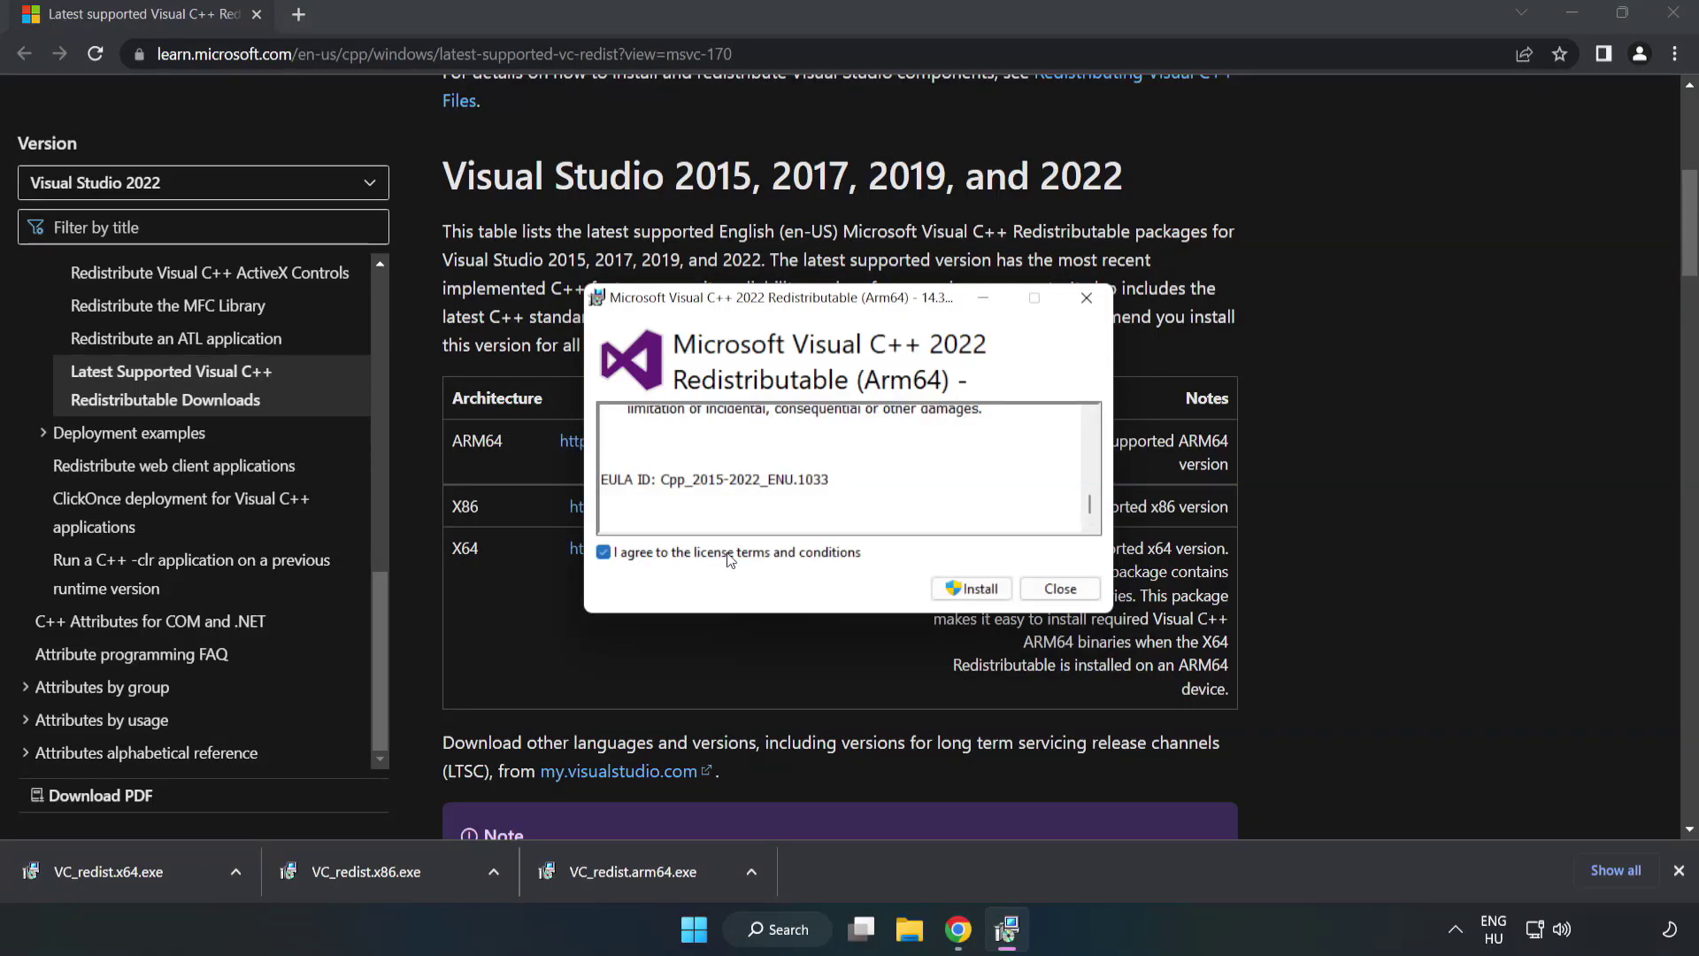
left_click(974, 587)
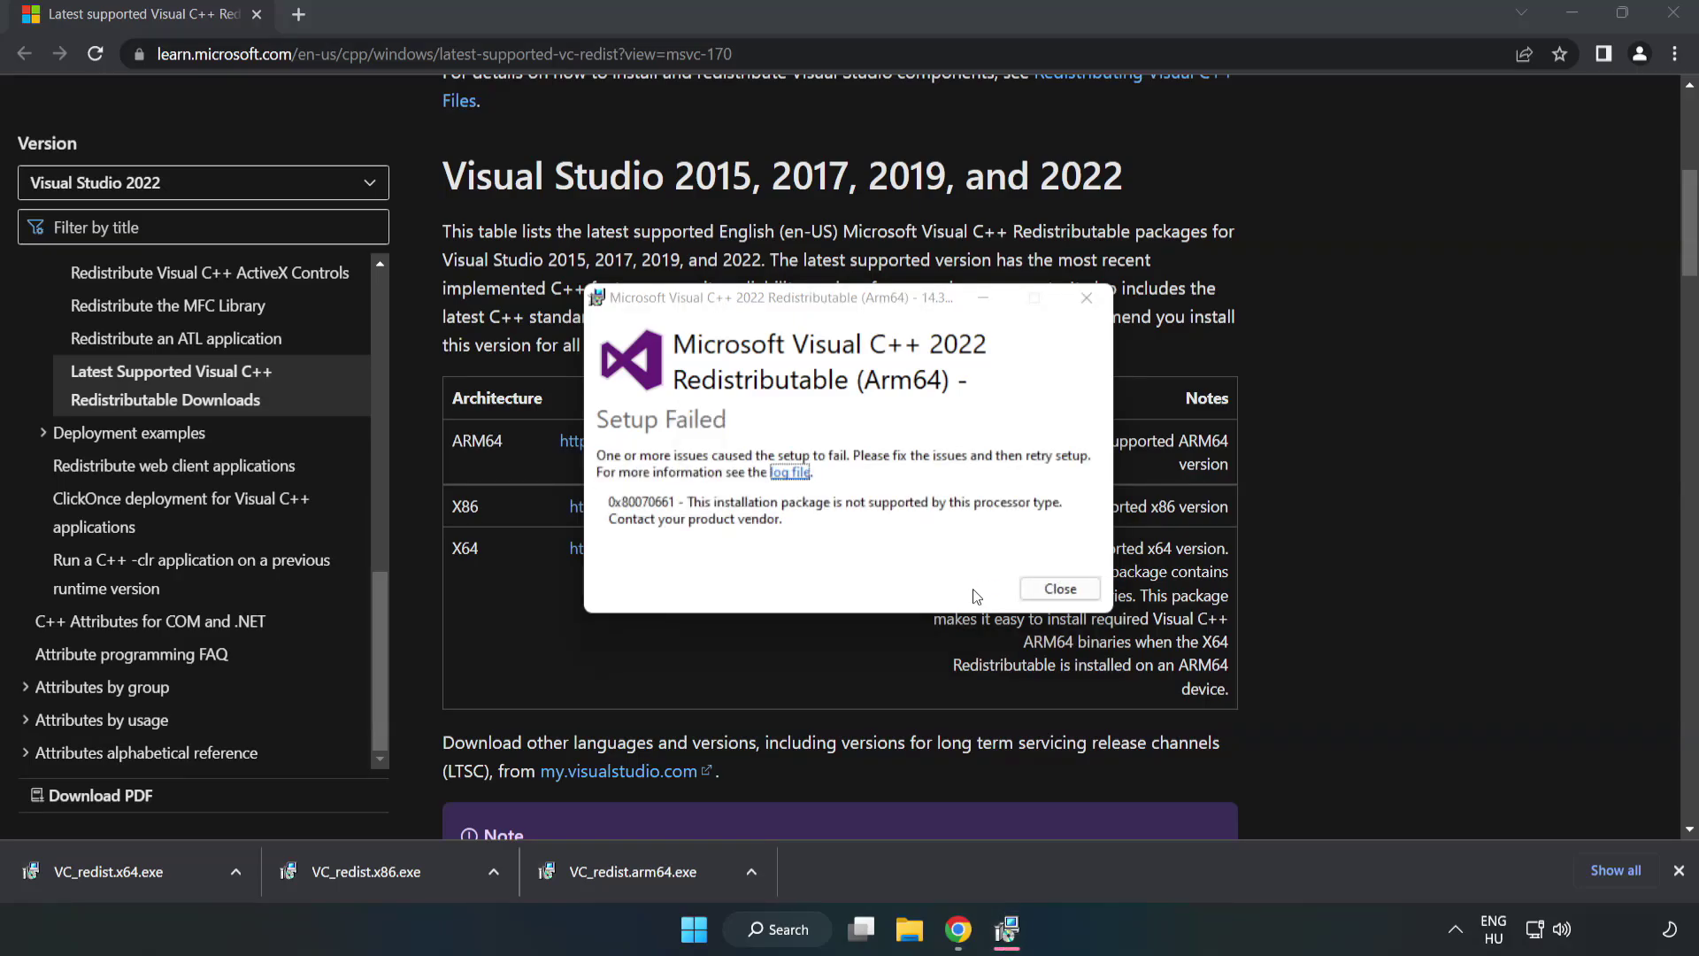
left_click(1060, 589)
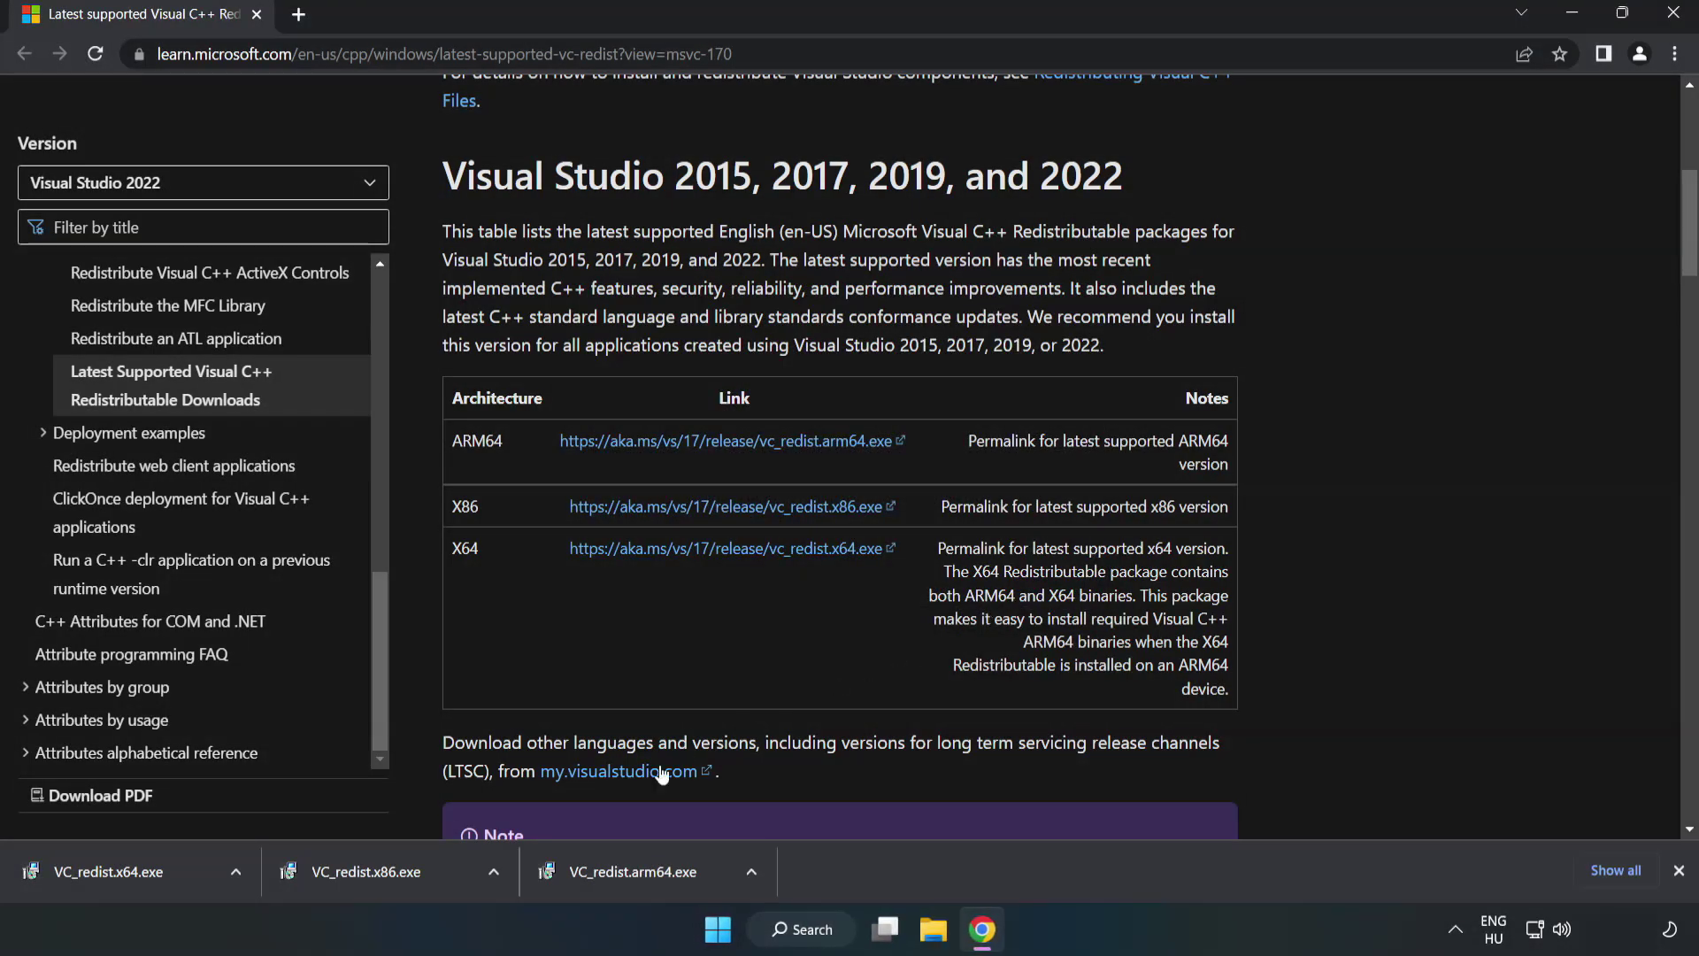
Install the x86 Visual C++ 2015-2022 redistributable from VC_redist.x86.exe and close its setup.
left_click(376, 871)
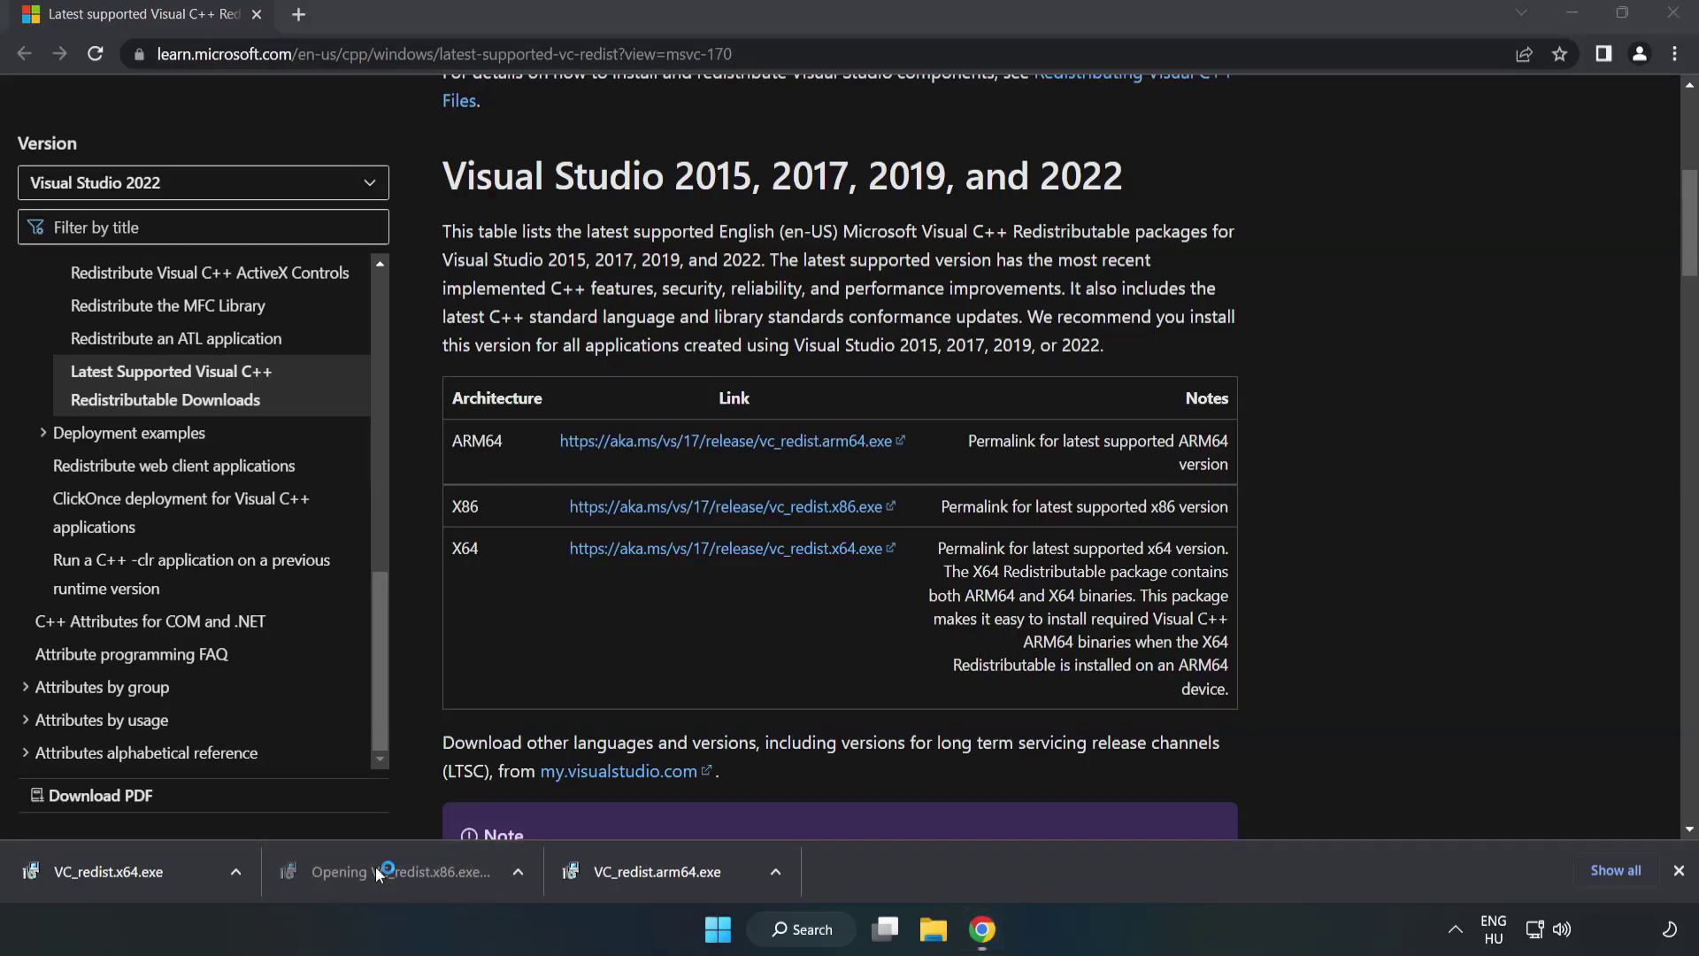
left_click_drag(1085, 434, 1088, 528)
left_click(604, 552)
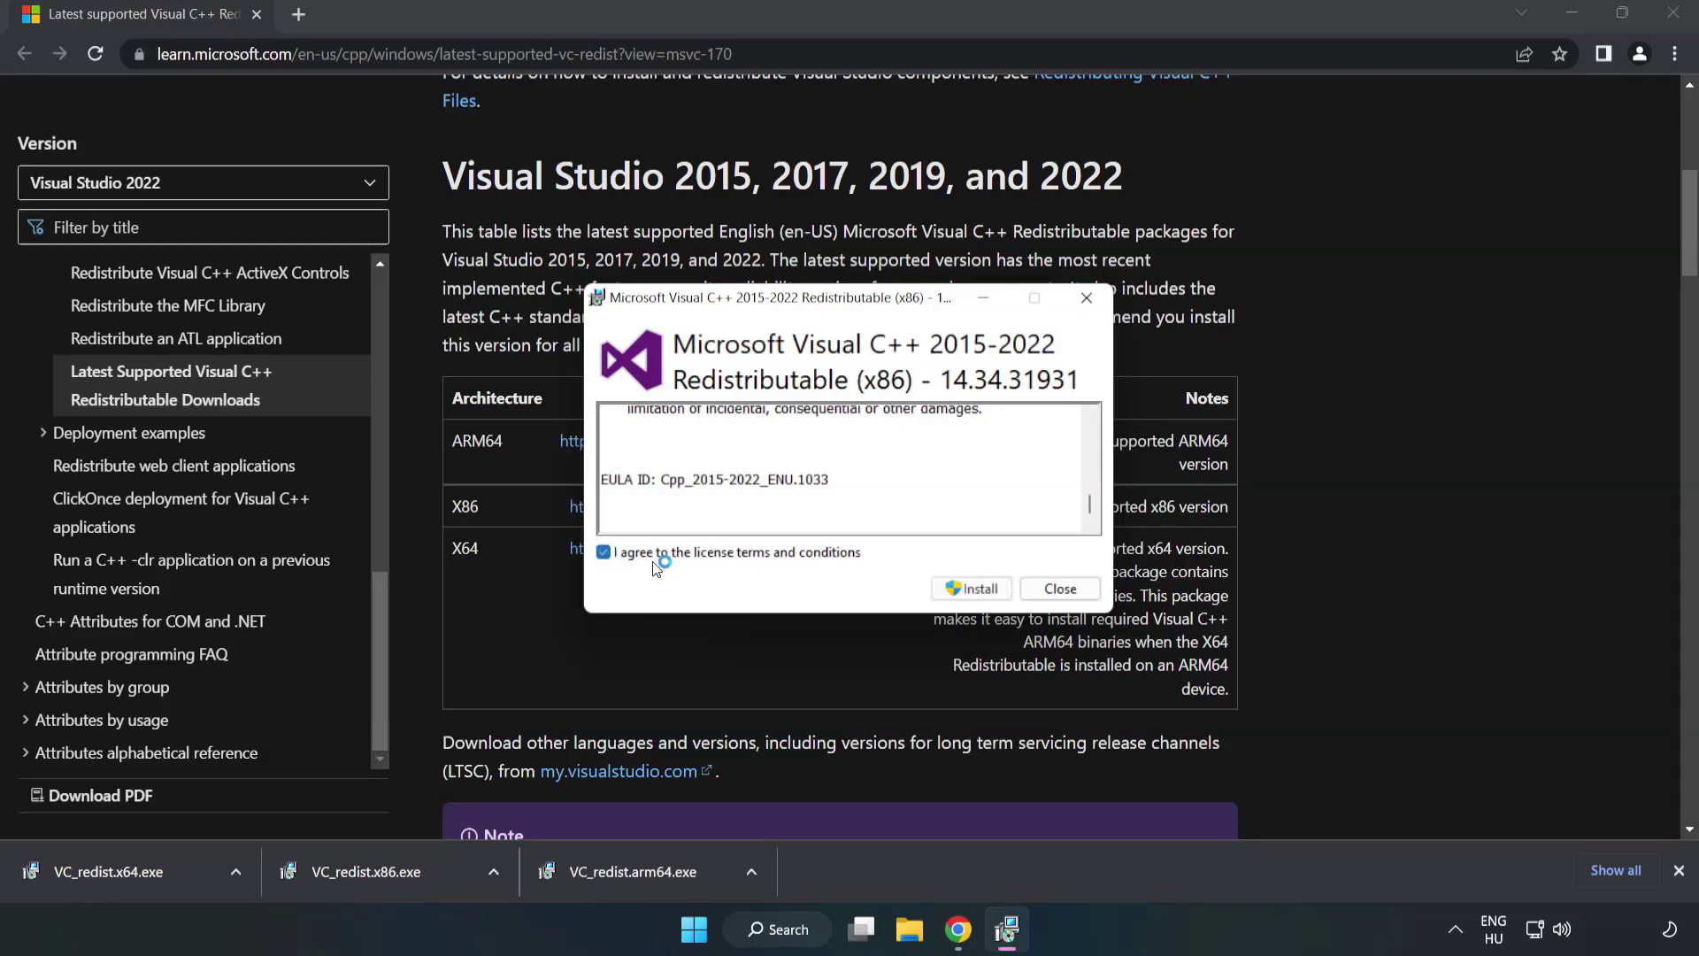
left_click(964, 590)
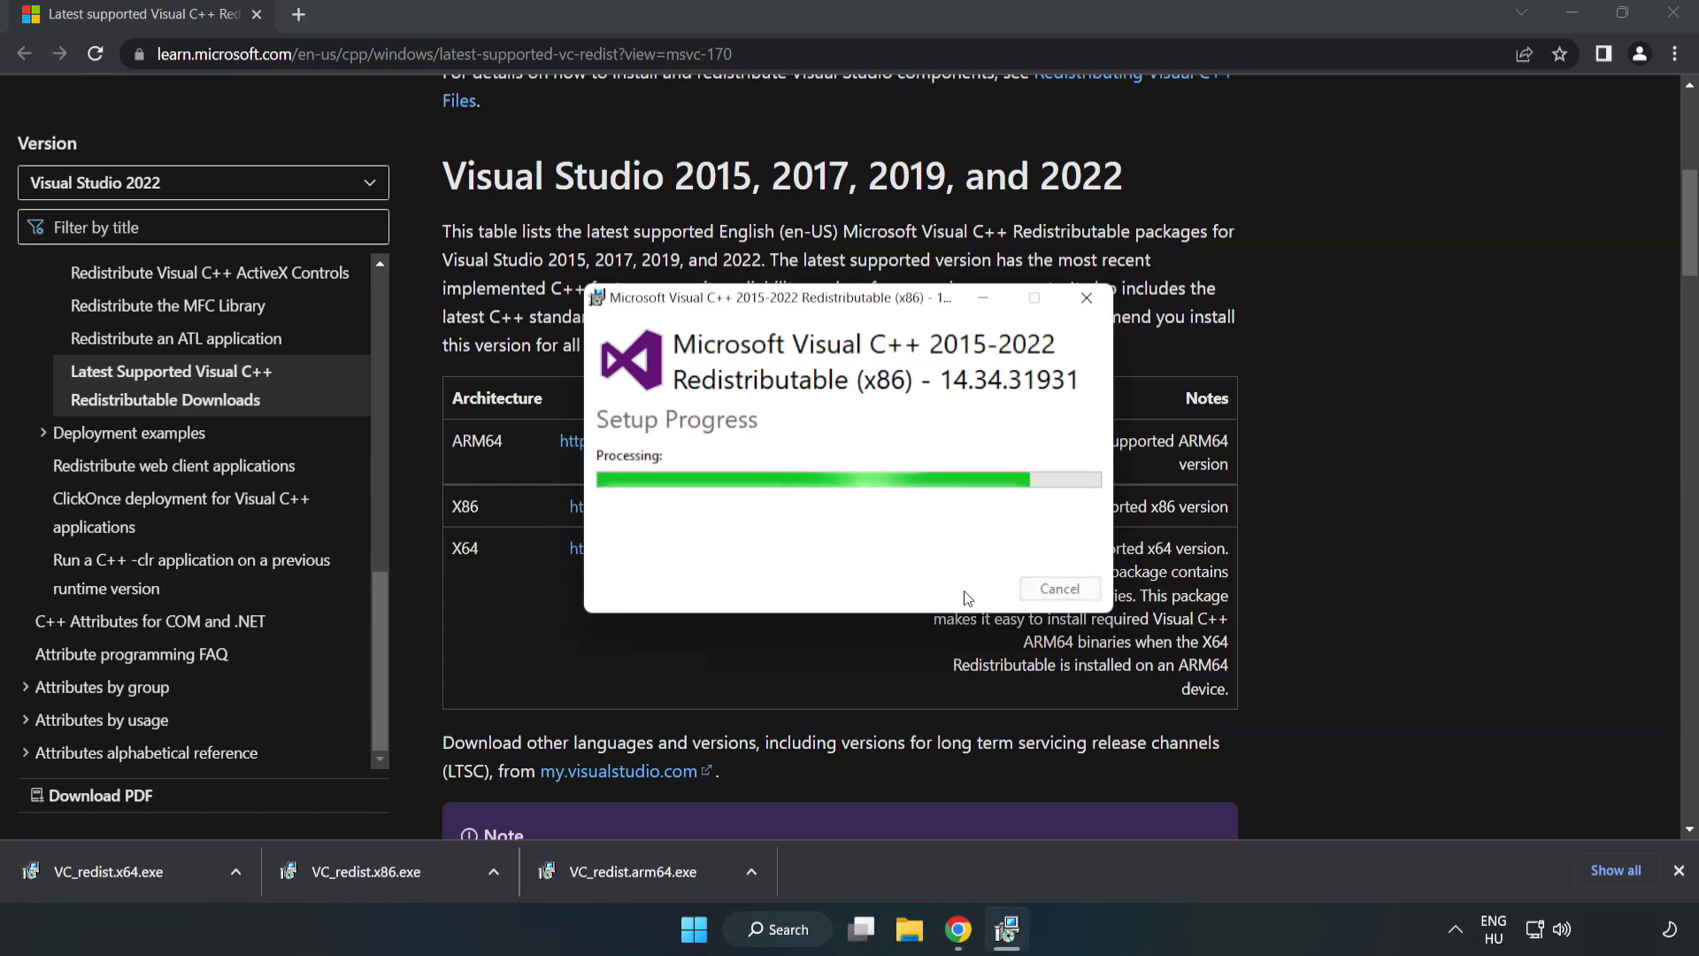
left_click(1060, 590)
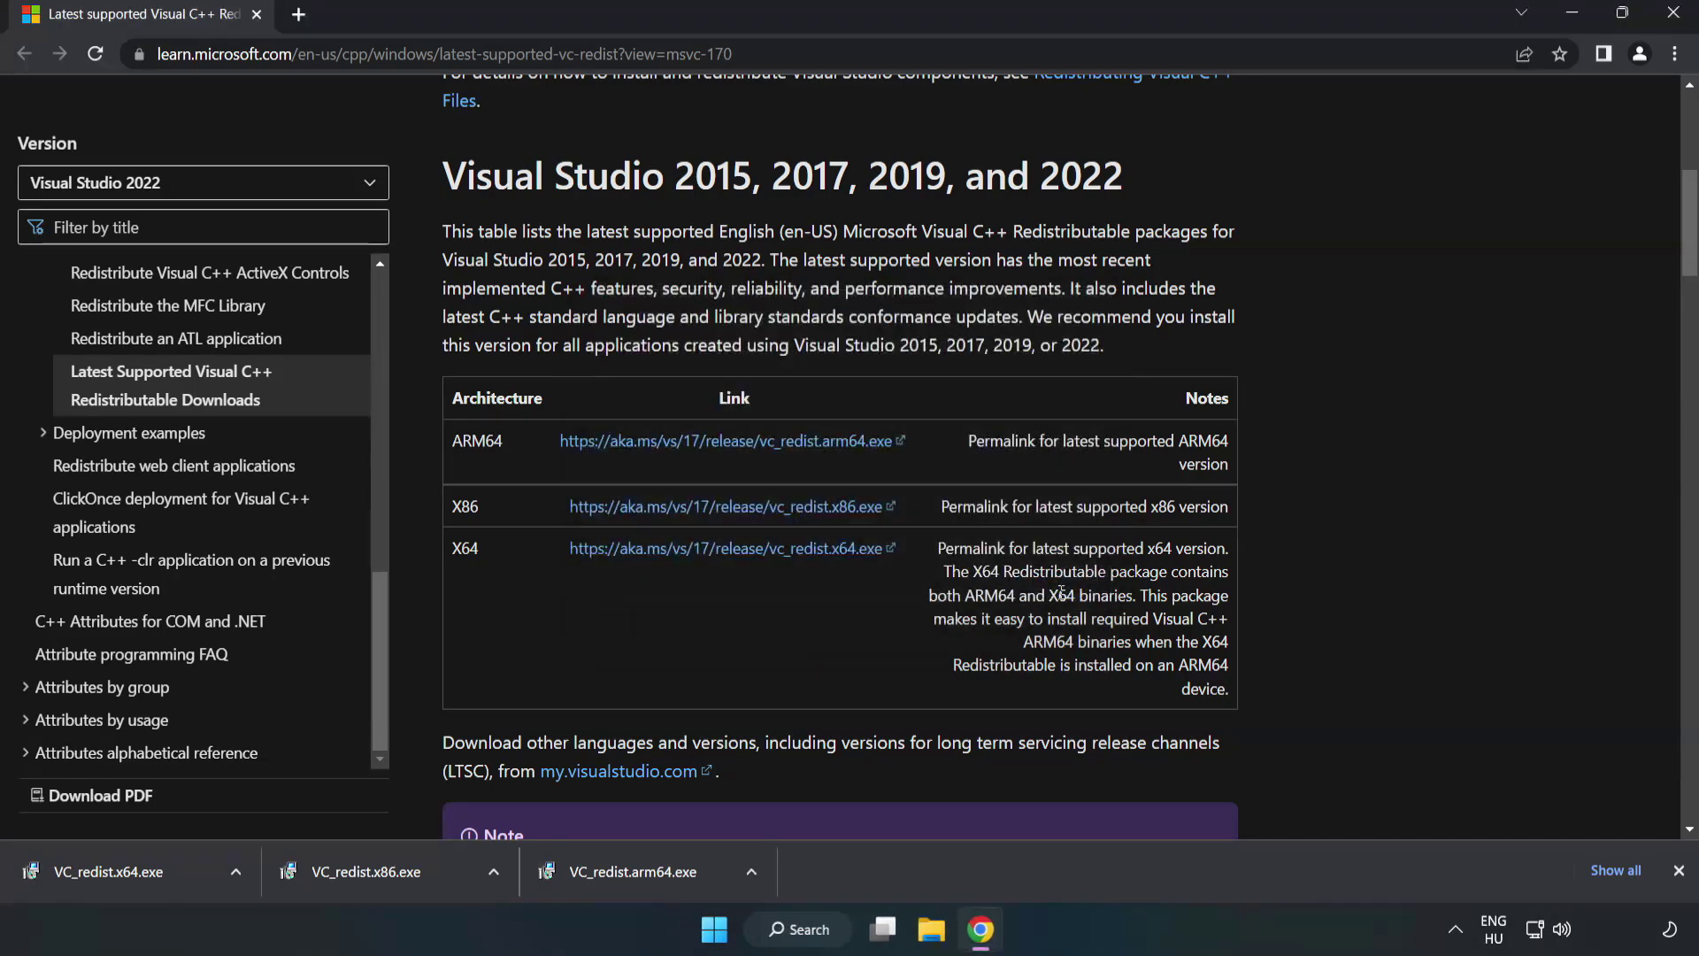
Install the x64 Visual C++ 2015-2022 redistributable (14.34.31931) from VC_redist.x64.exe and close setup.
left_click(92, 866)
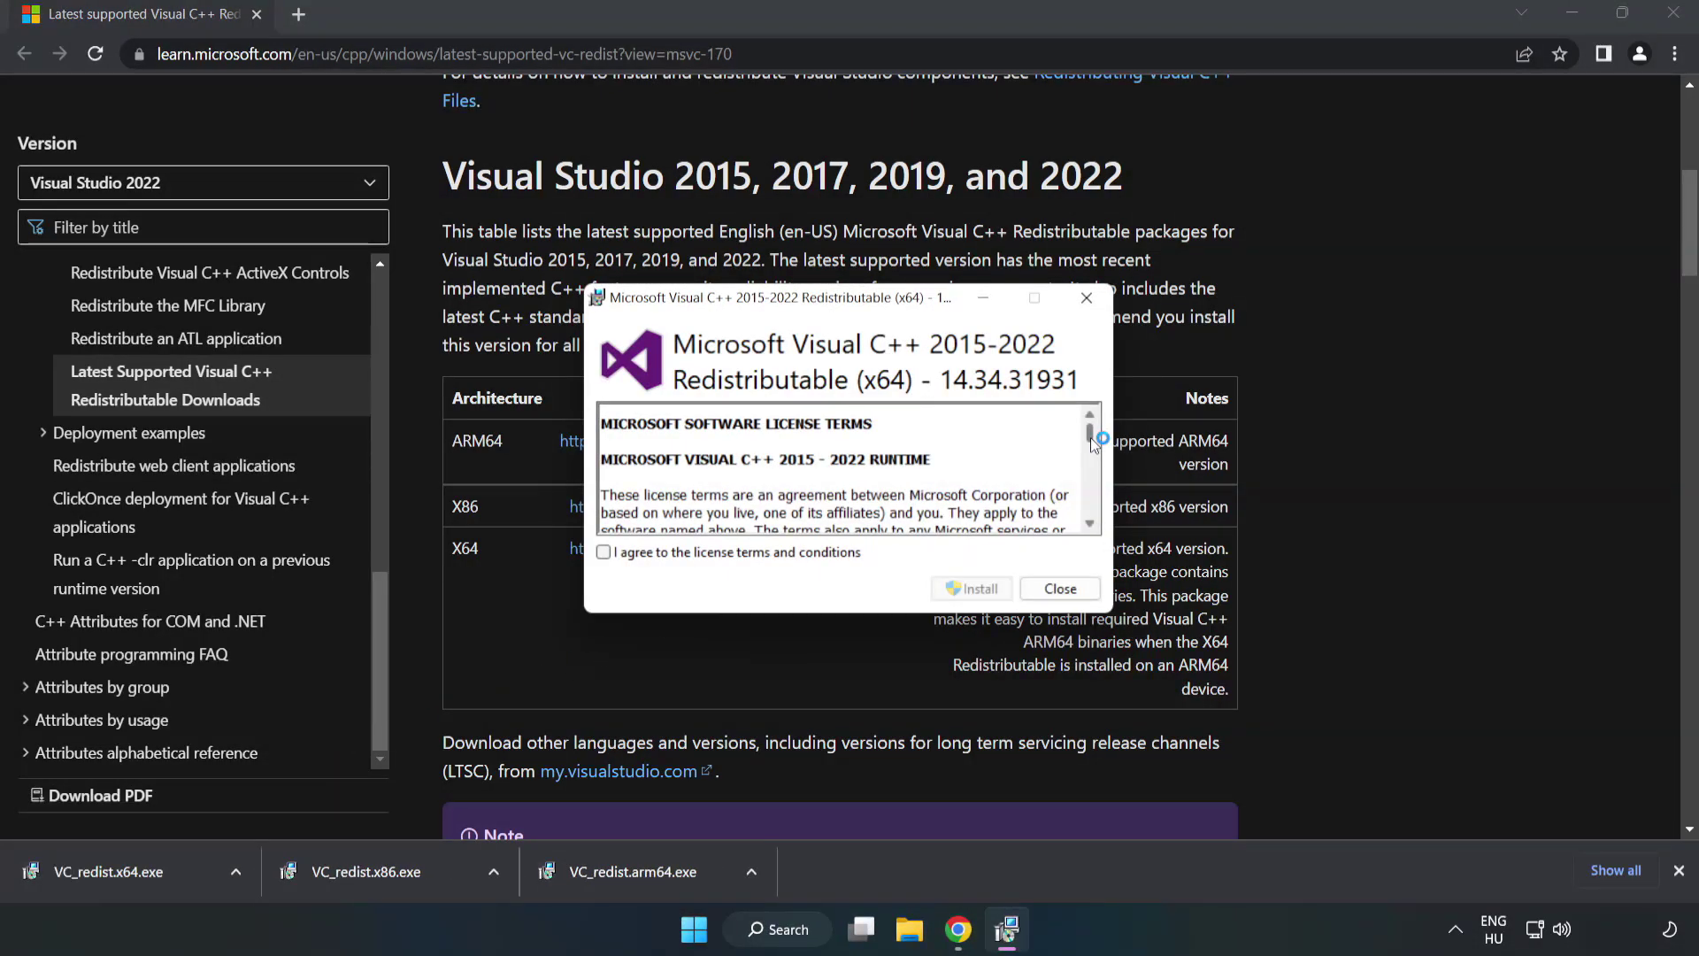
left_click_drag(1090, 438, 1092, 517)
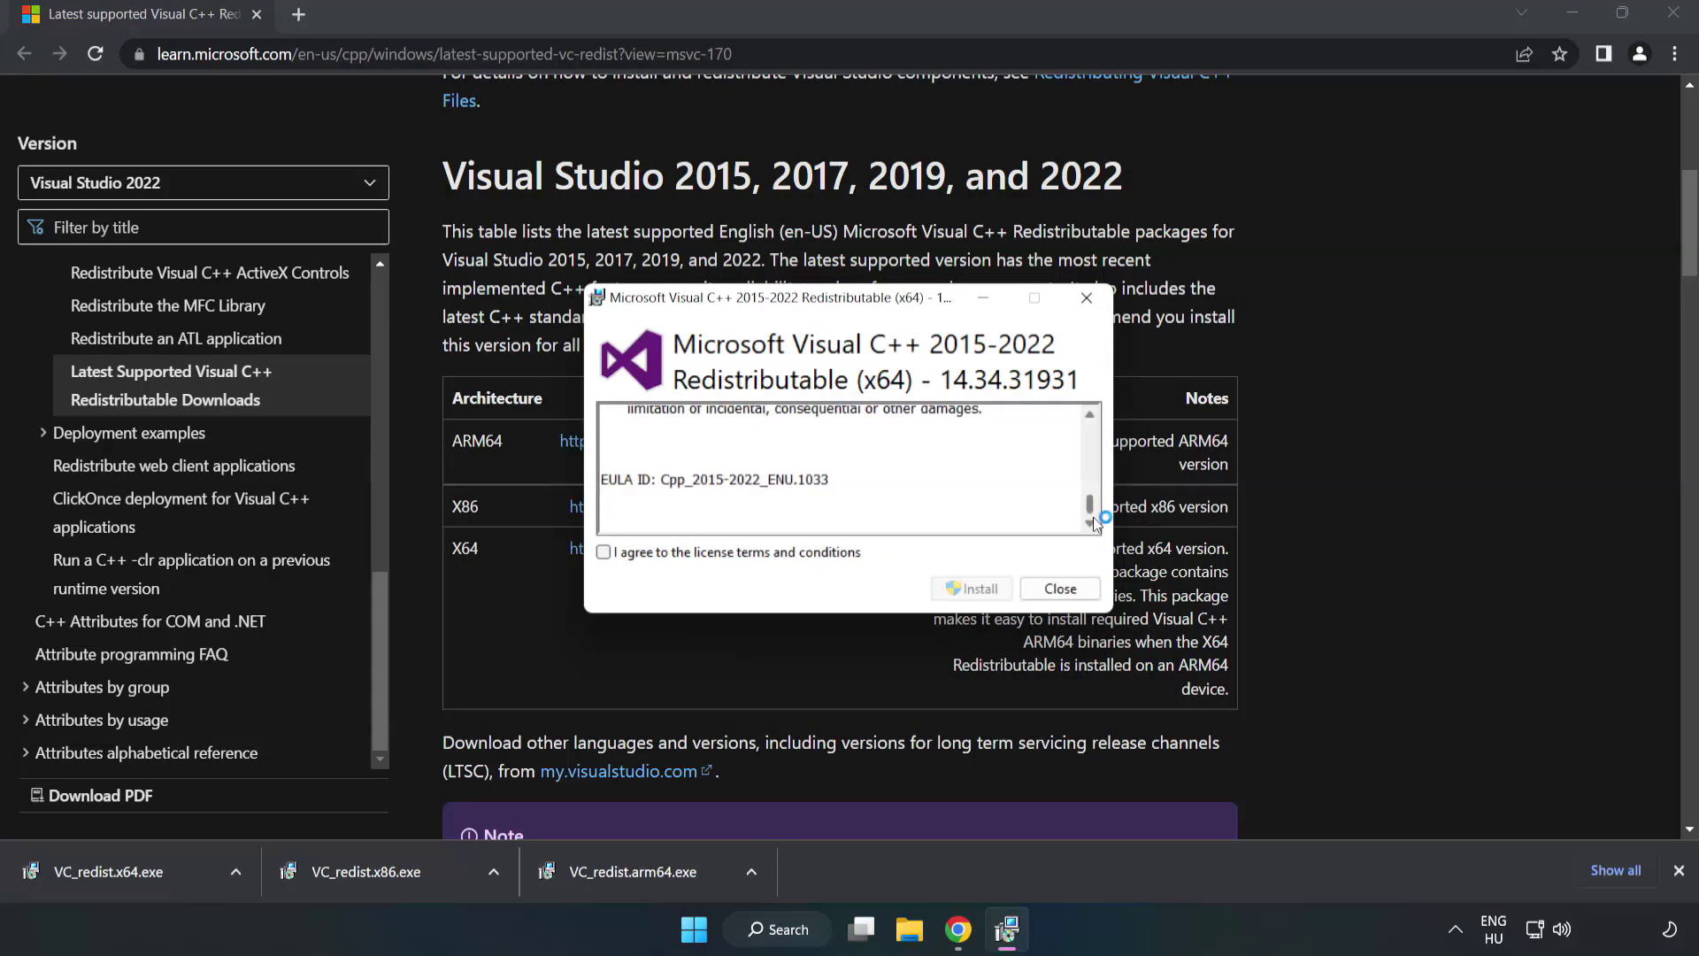
left_click(603, 552)
left_click(965, 588)
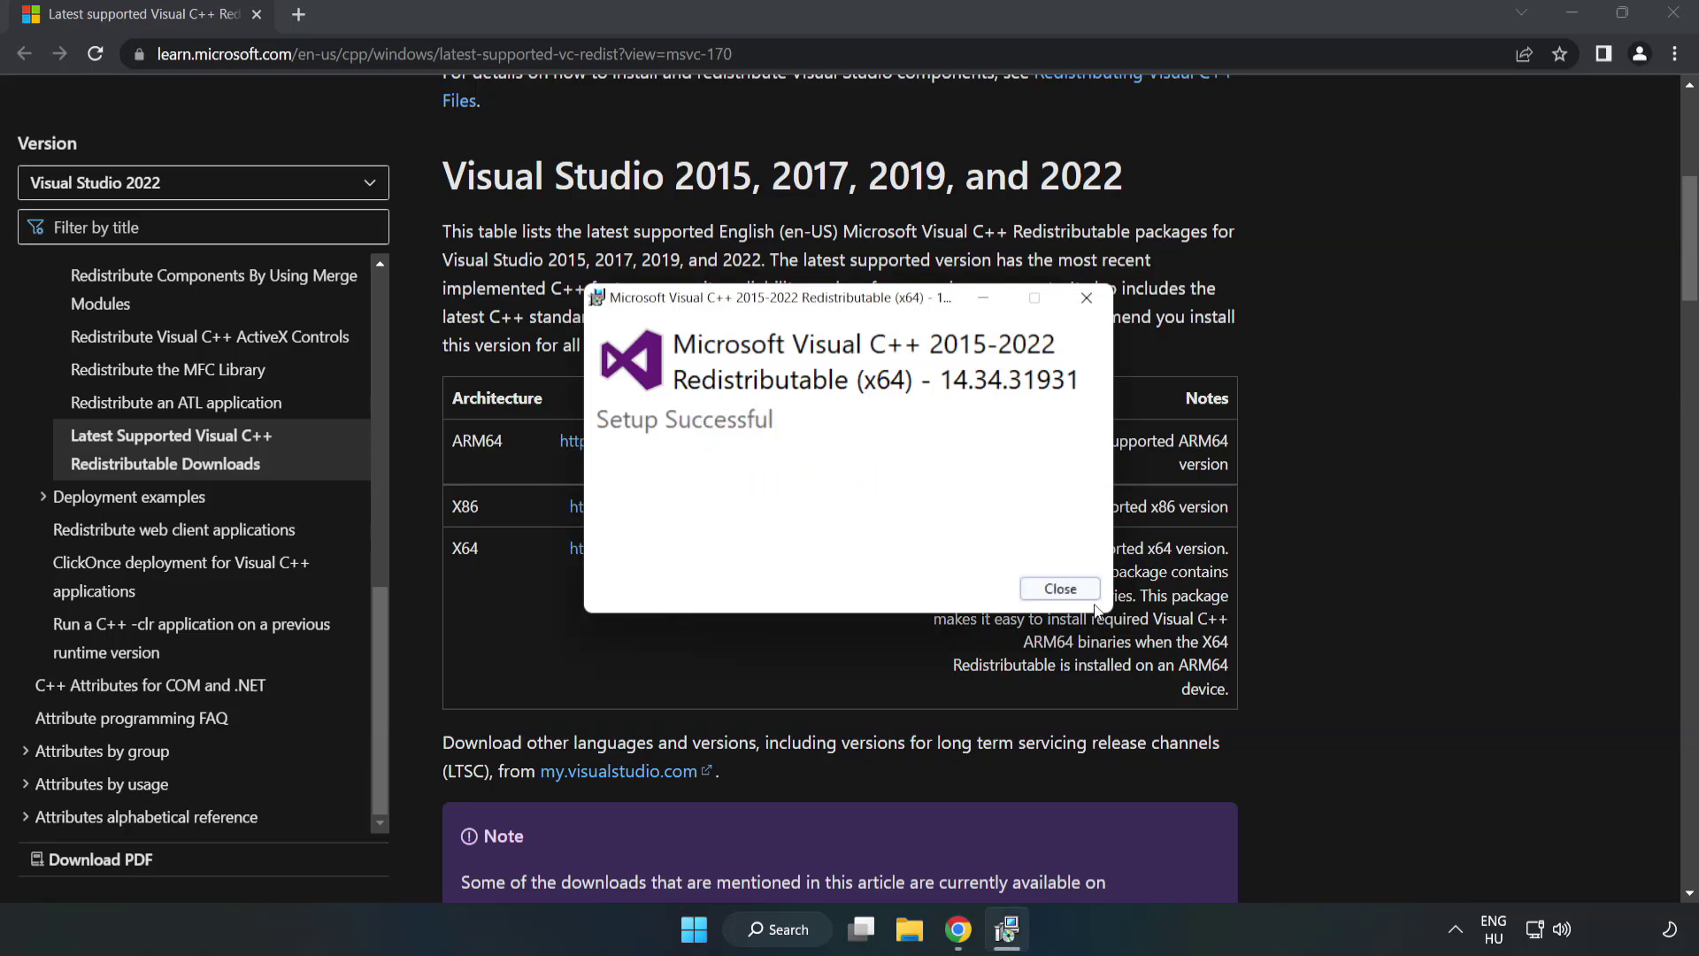
left_click(1060, 588)
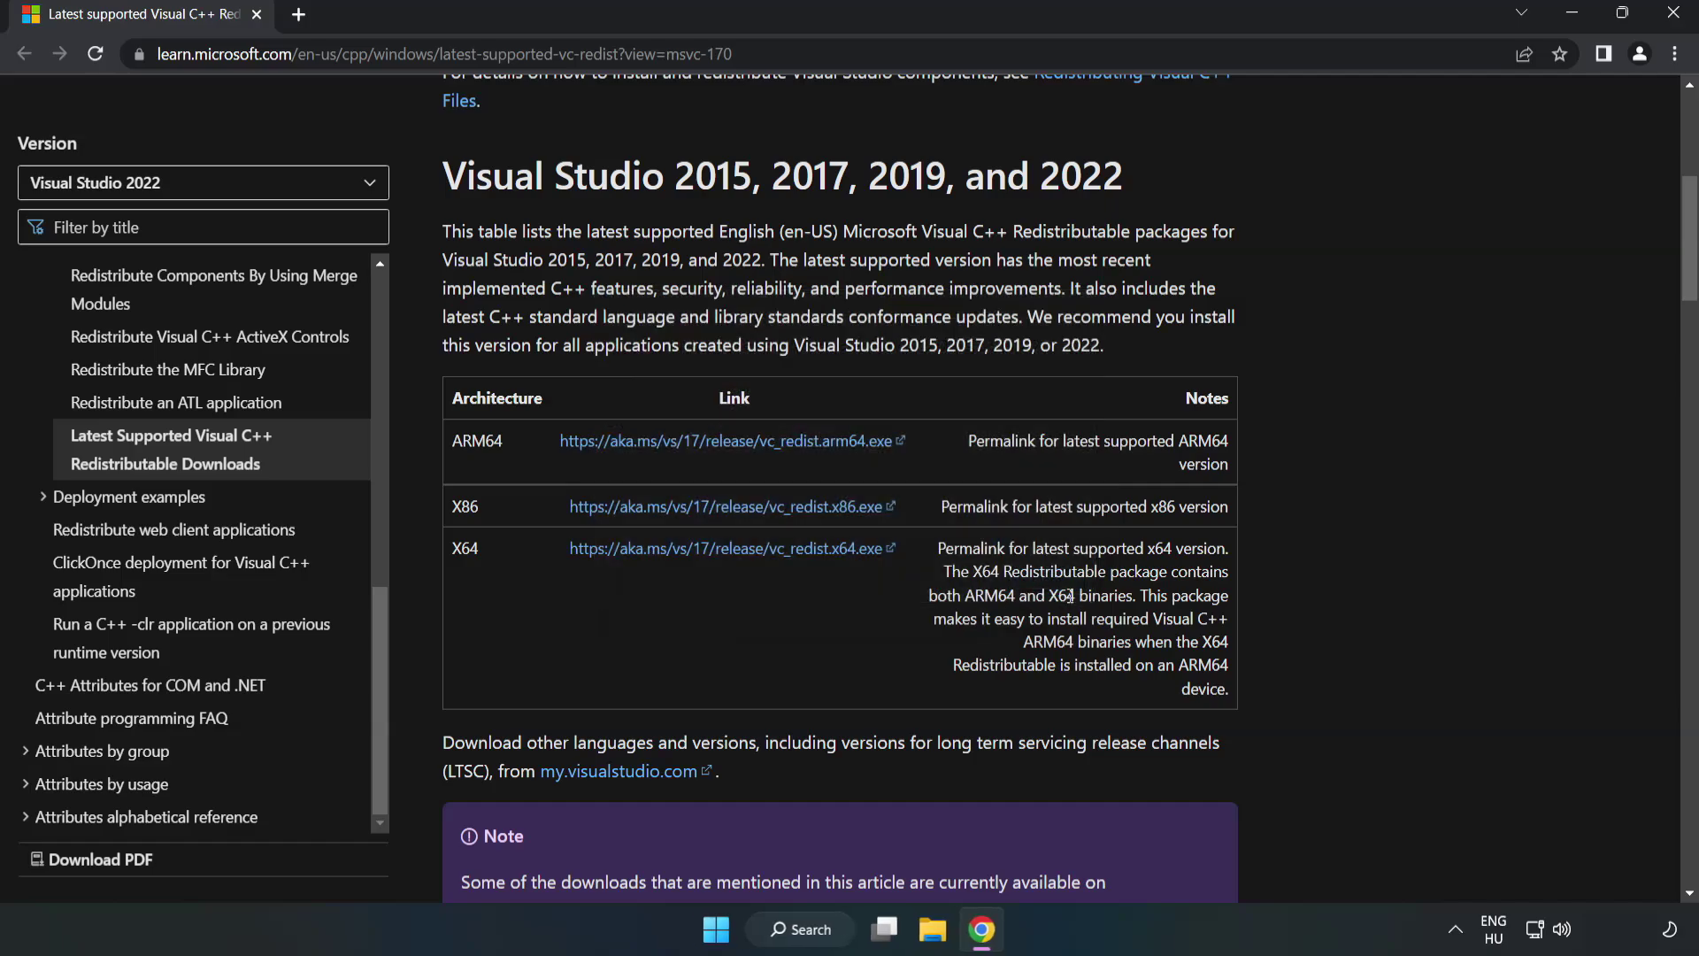
Close Chrome and launch Command Prompt as administrator from a 'cmd' search.
left_click(1676, 22)
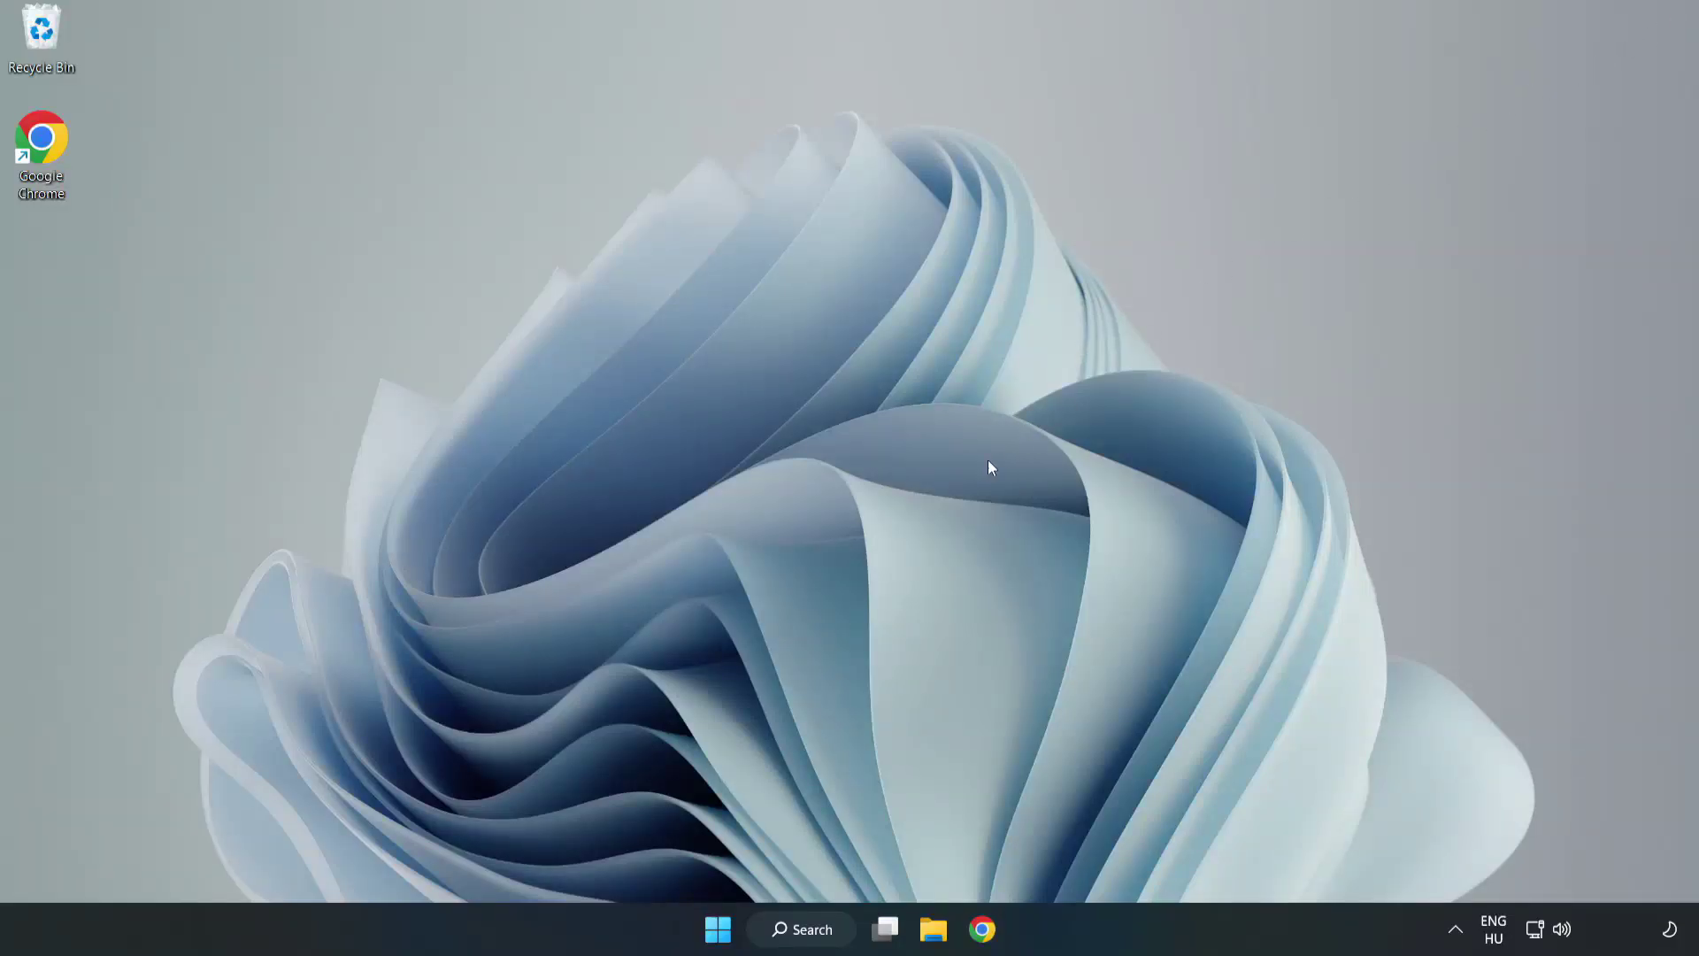
left_click(823, 931)
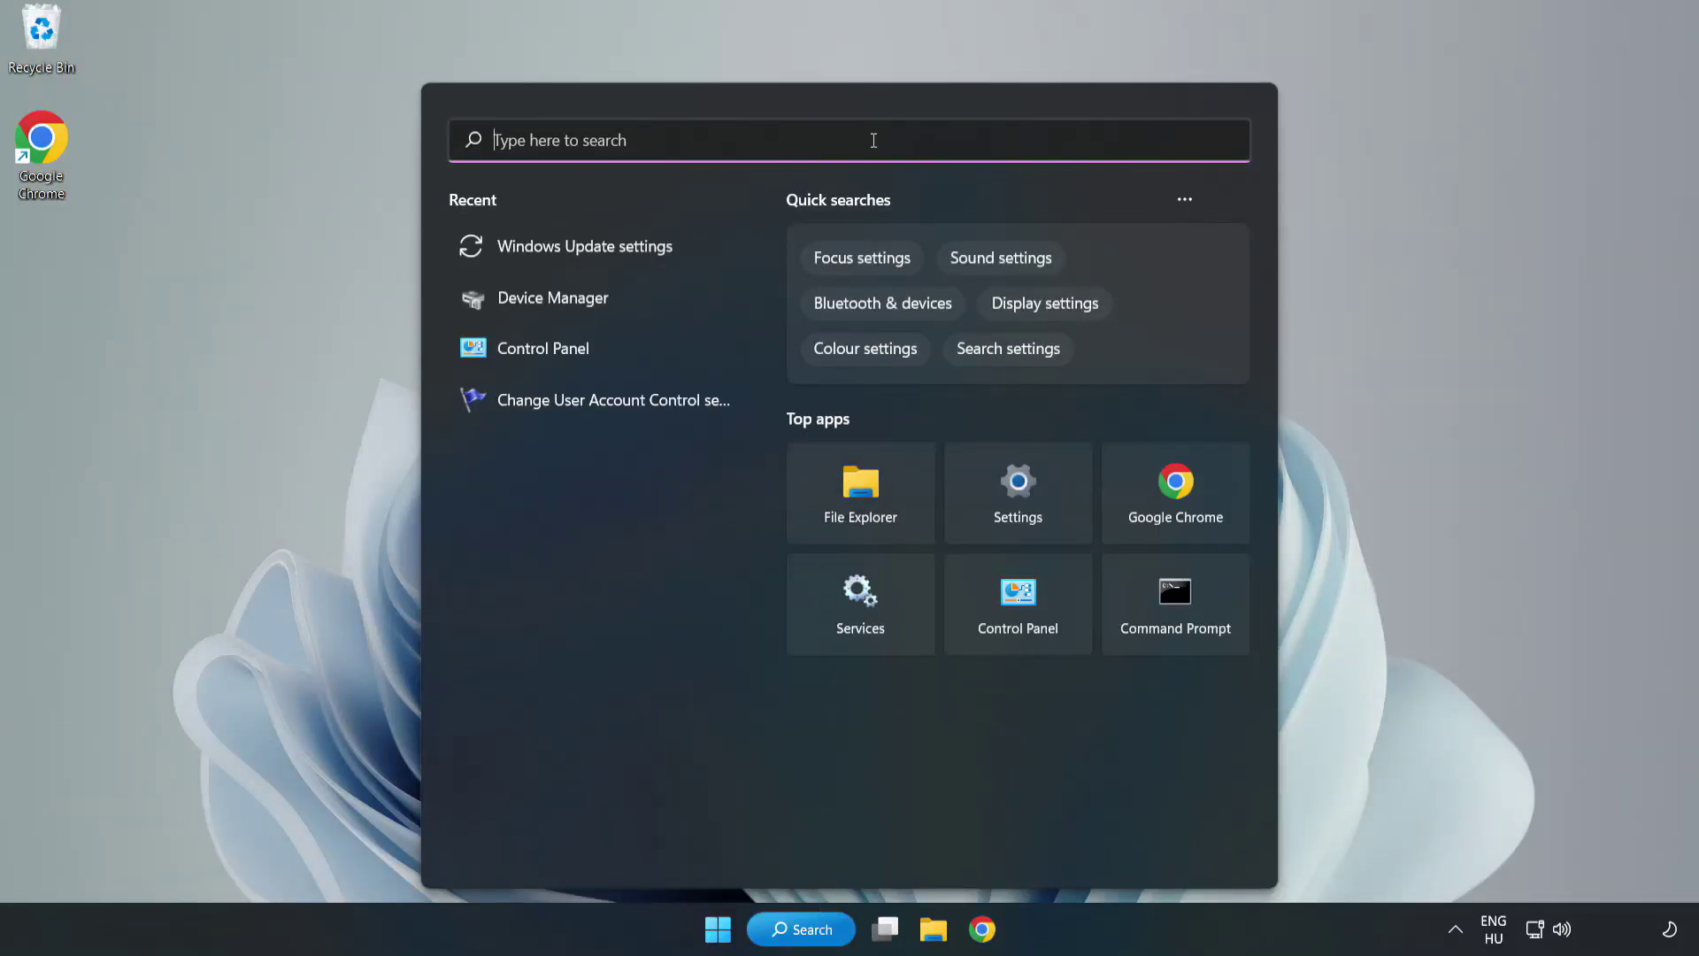
type("cmd")
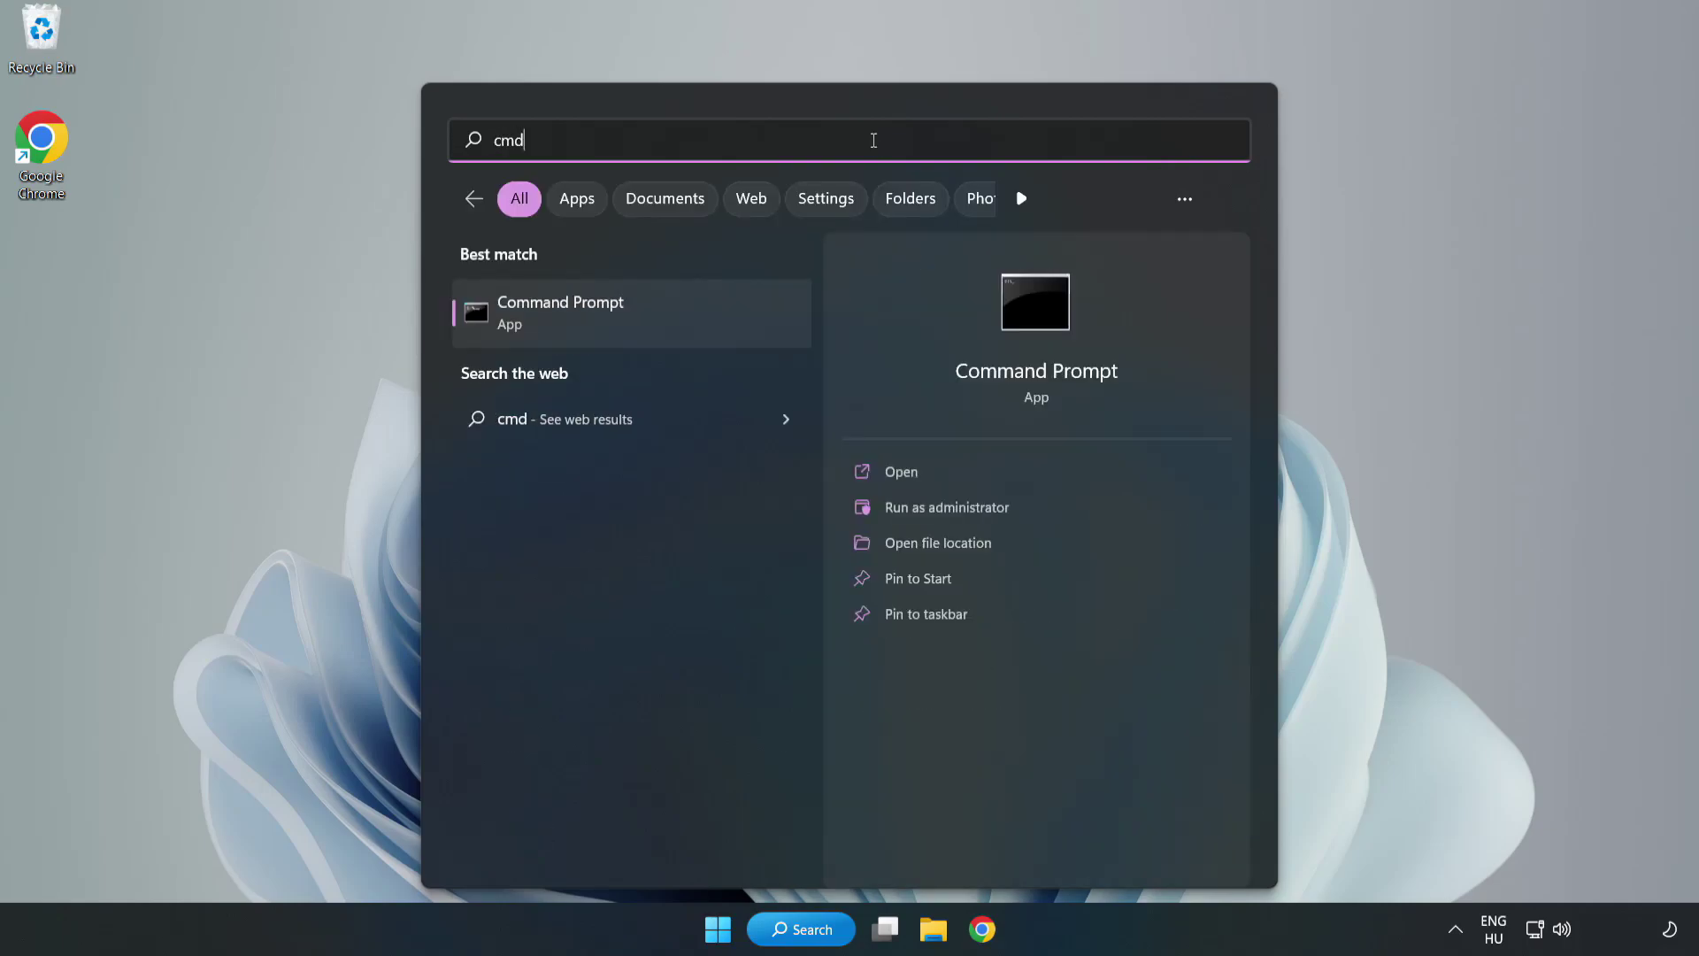
left_click(668, 321)
right_click(668, 321)
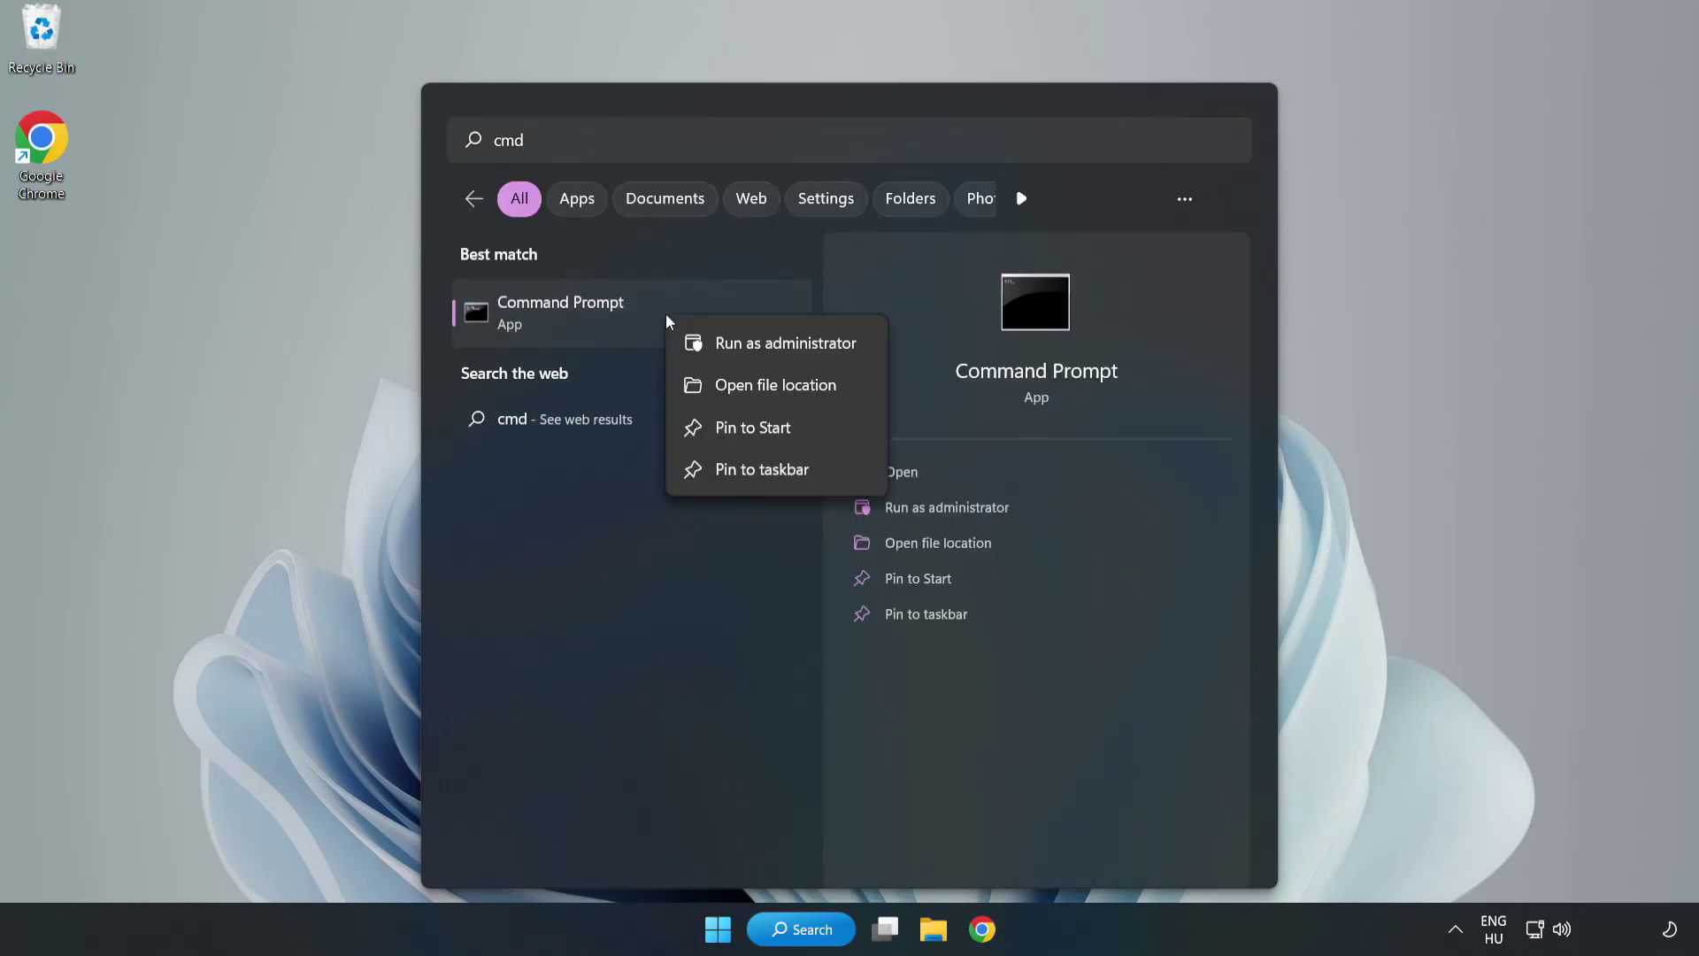
left_click(734, 345)
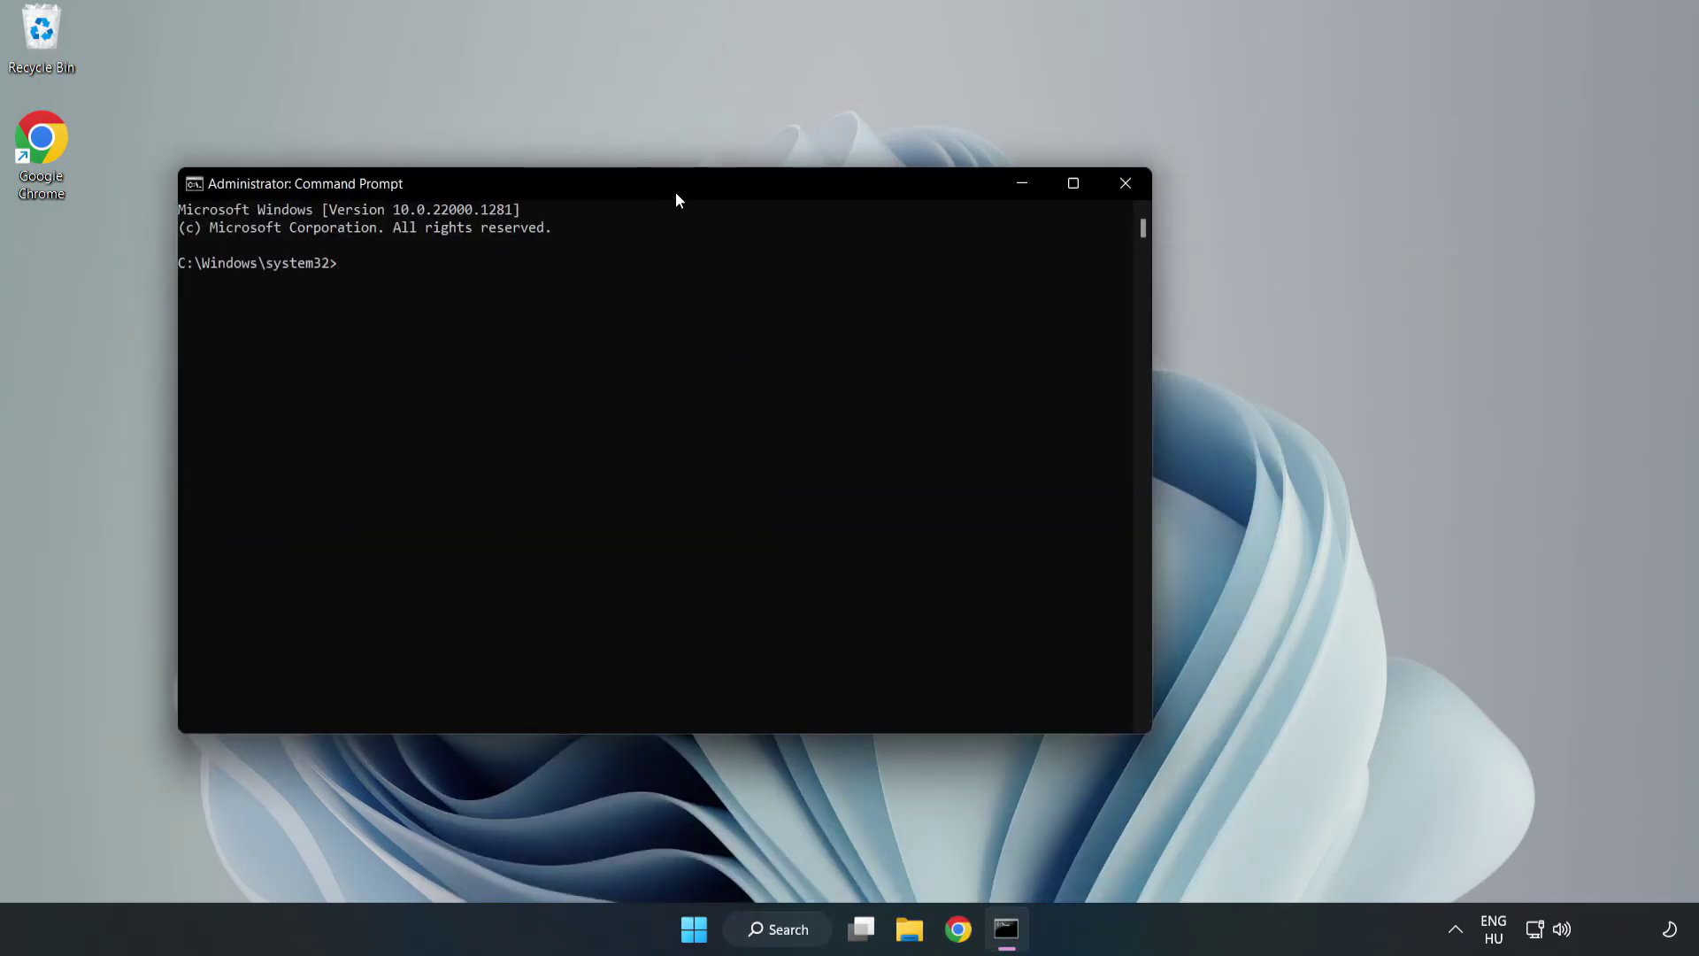
Run sfc /scannow in the administrator Command Prompt.
left_click_drag(676, 193, 864, 193)
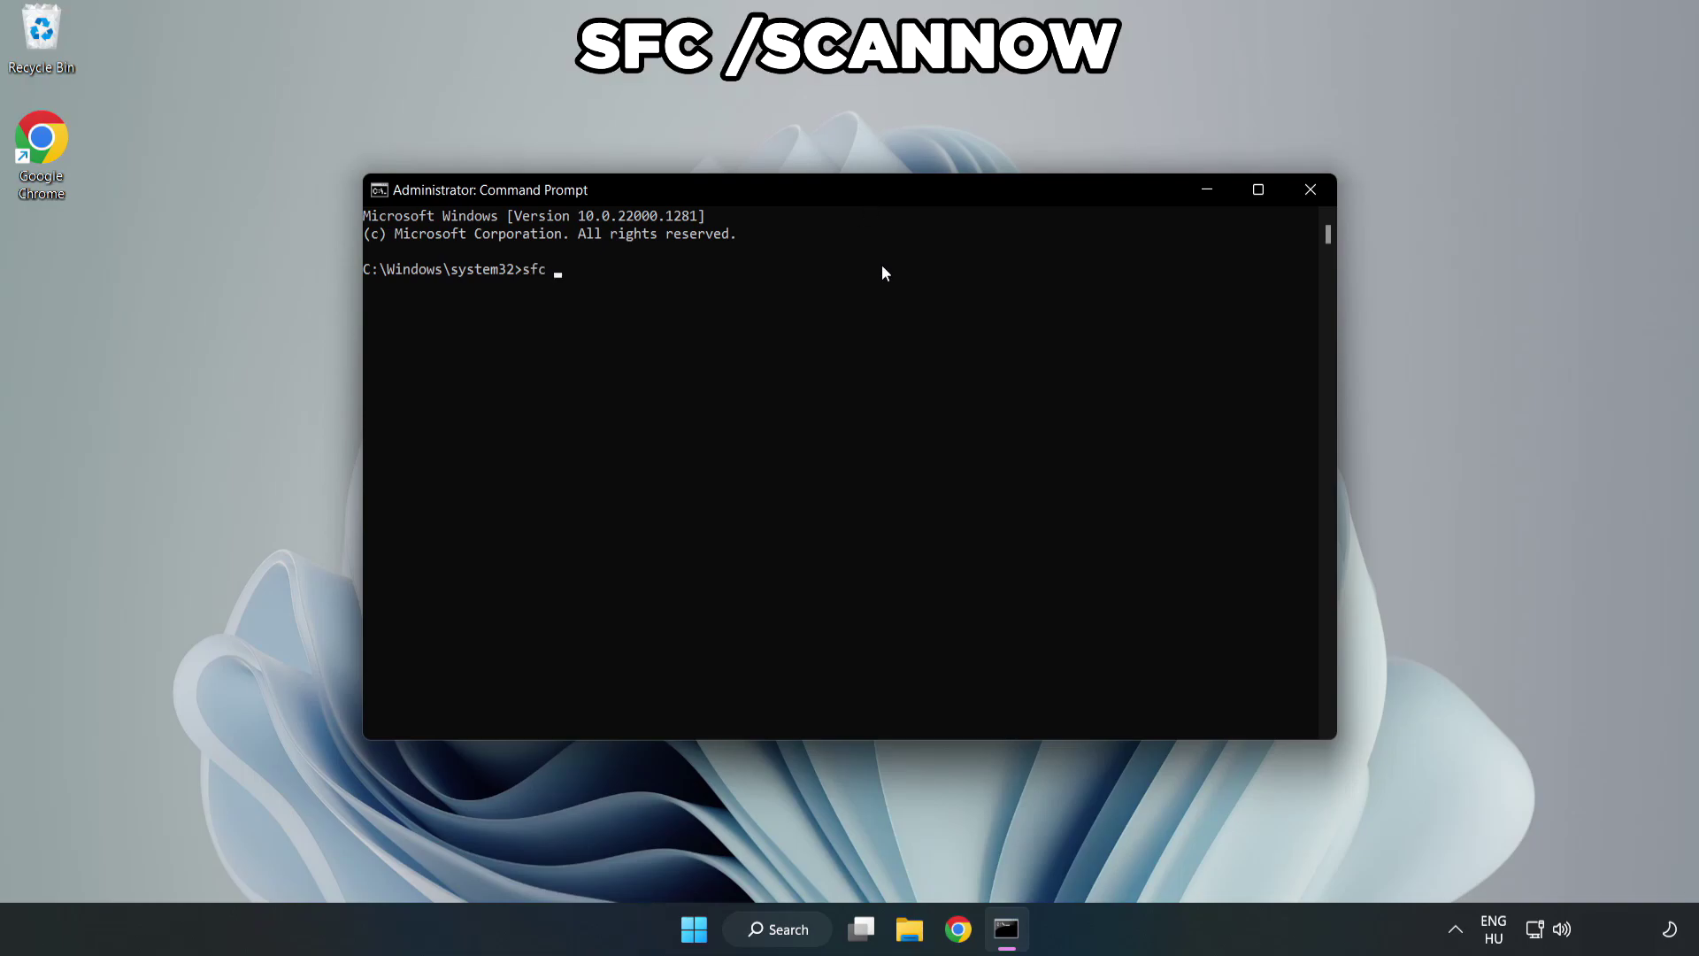
type("sfc /scannow")
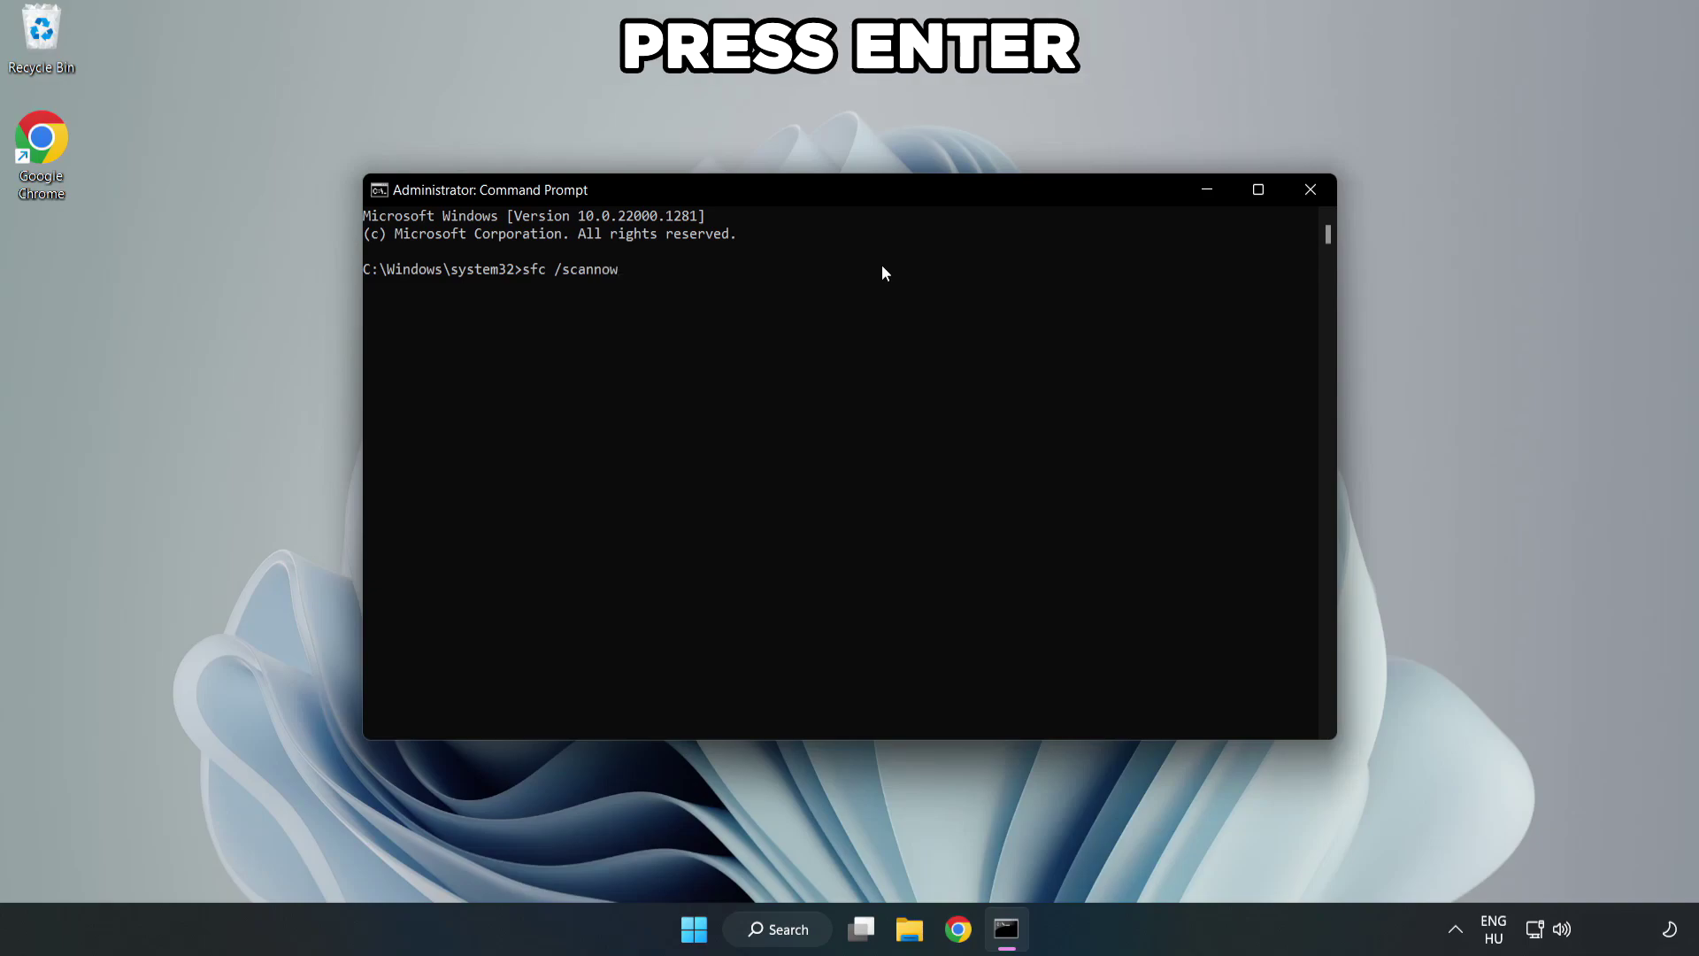
key("Return")
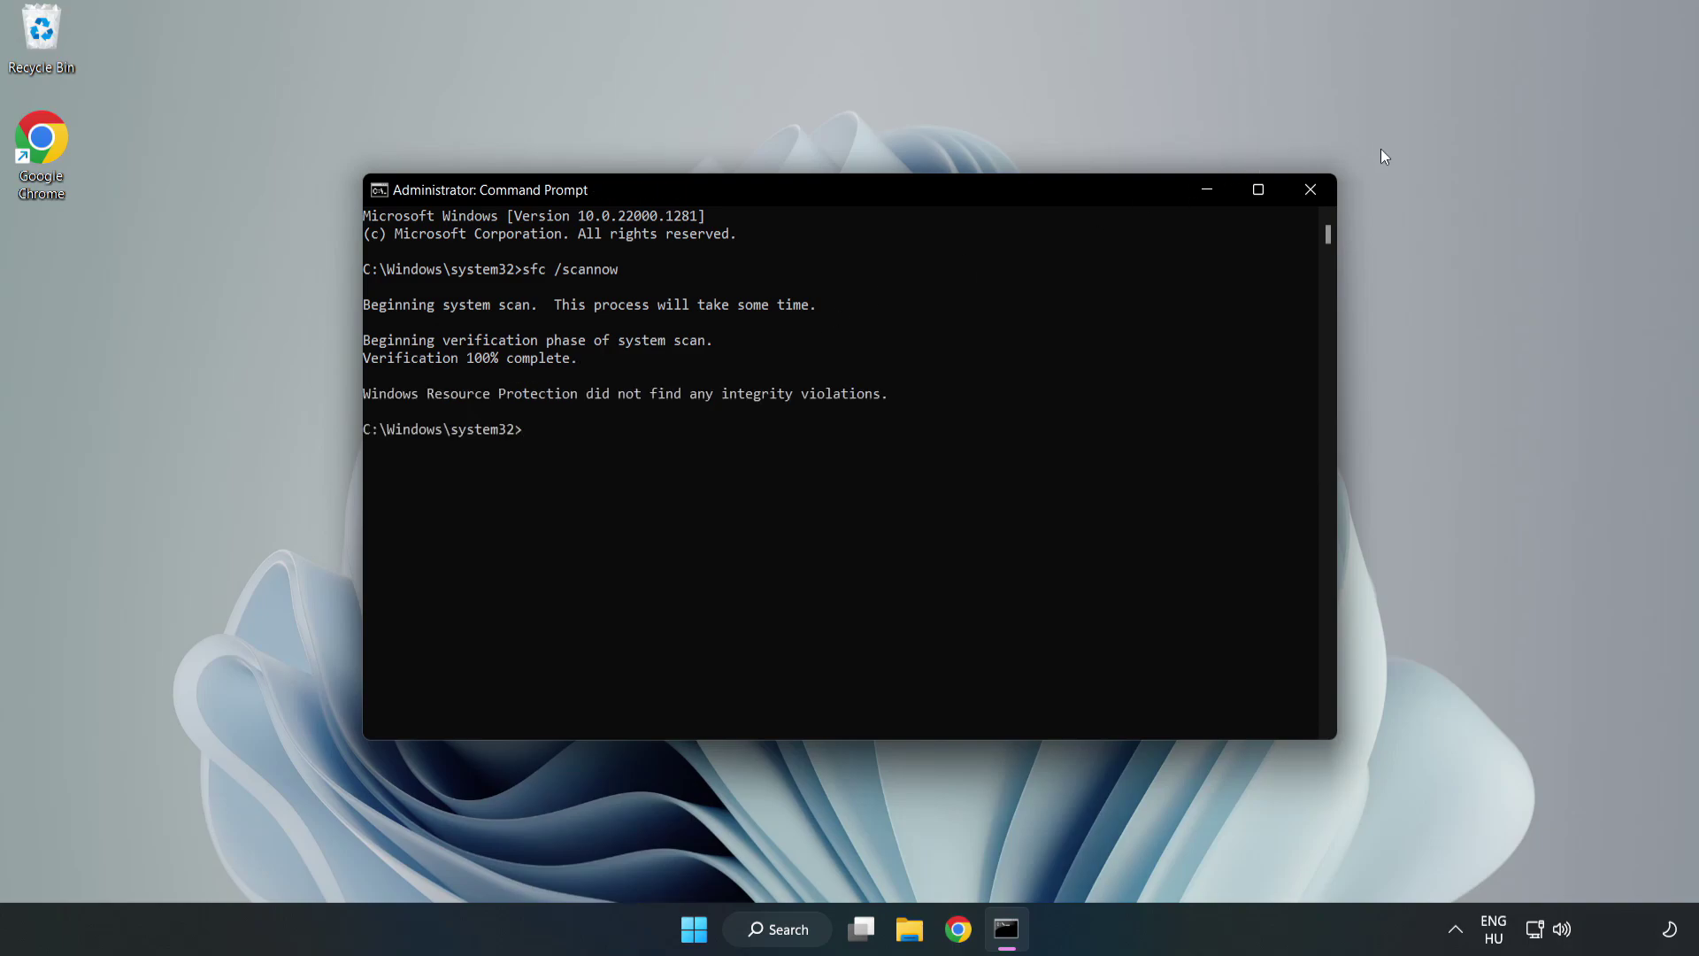
Close Command Prompt and show the Start menu's power options, including Restart.
left_click(1310, 195)
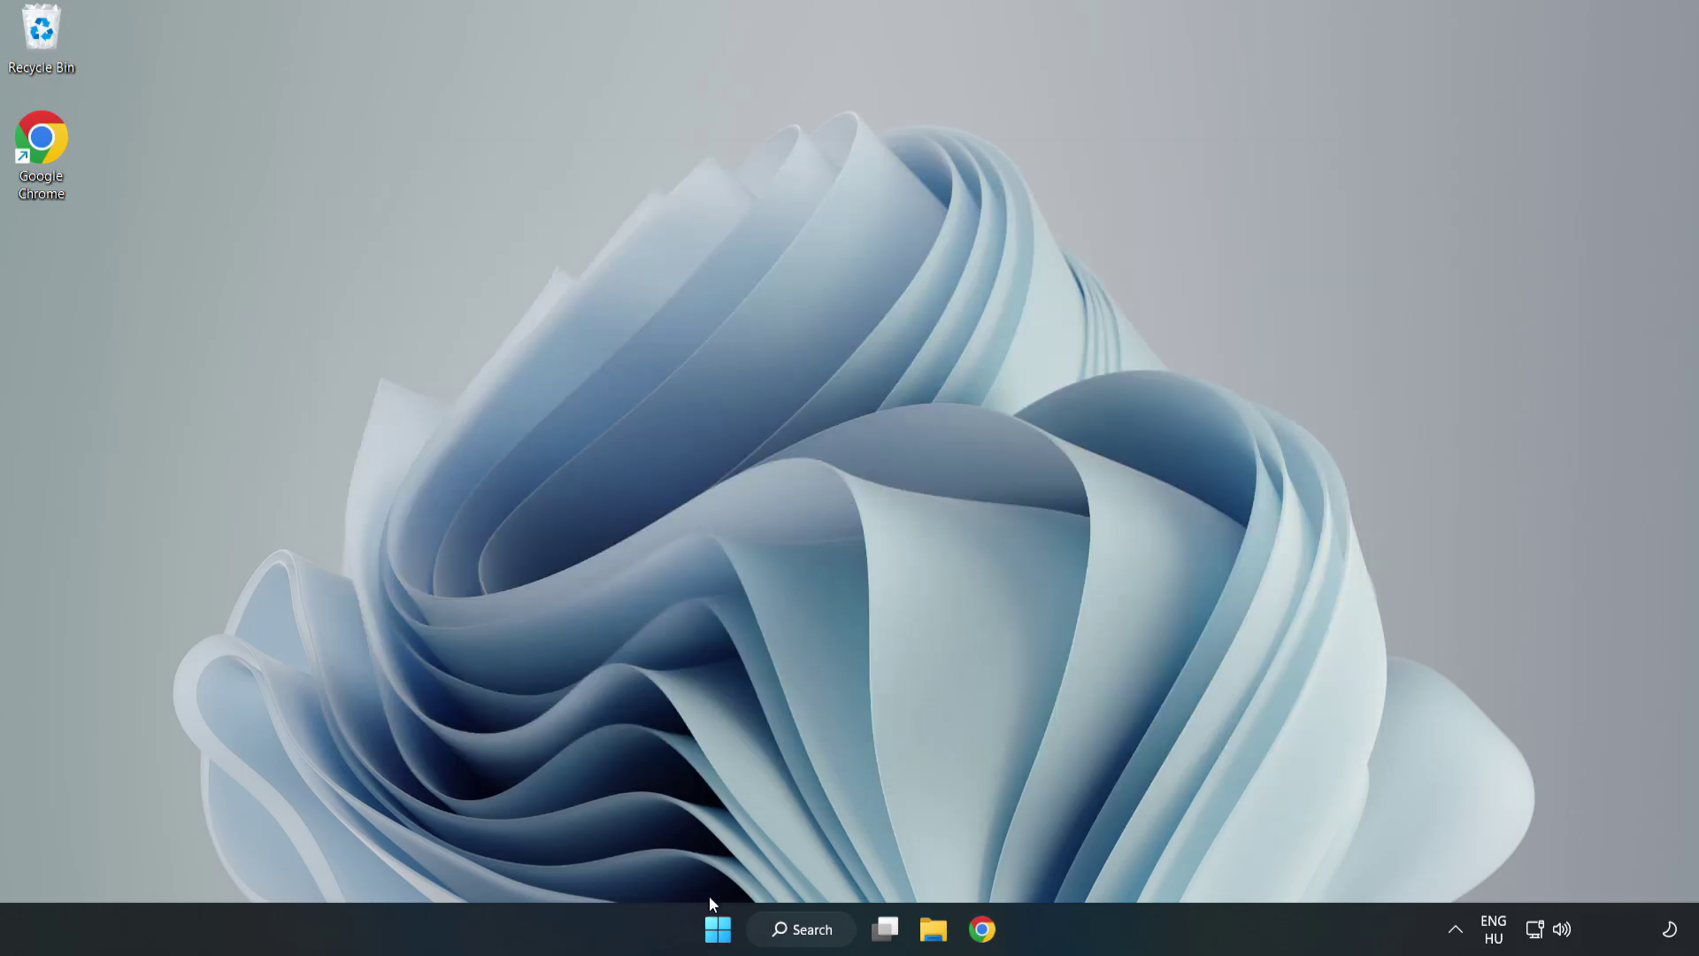
left_click(718, 927)
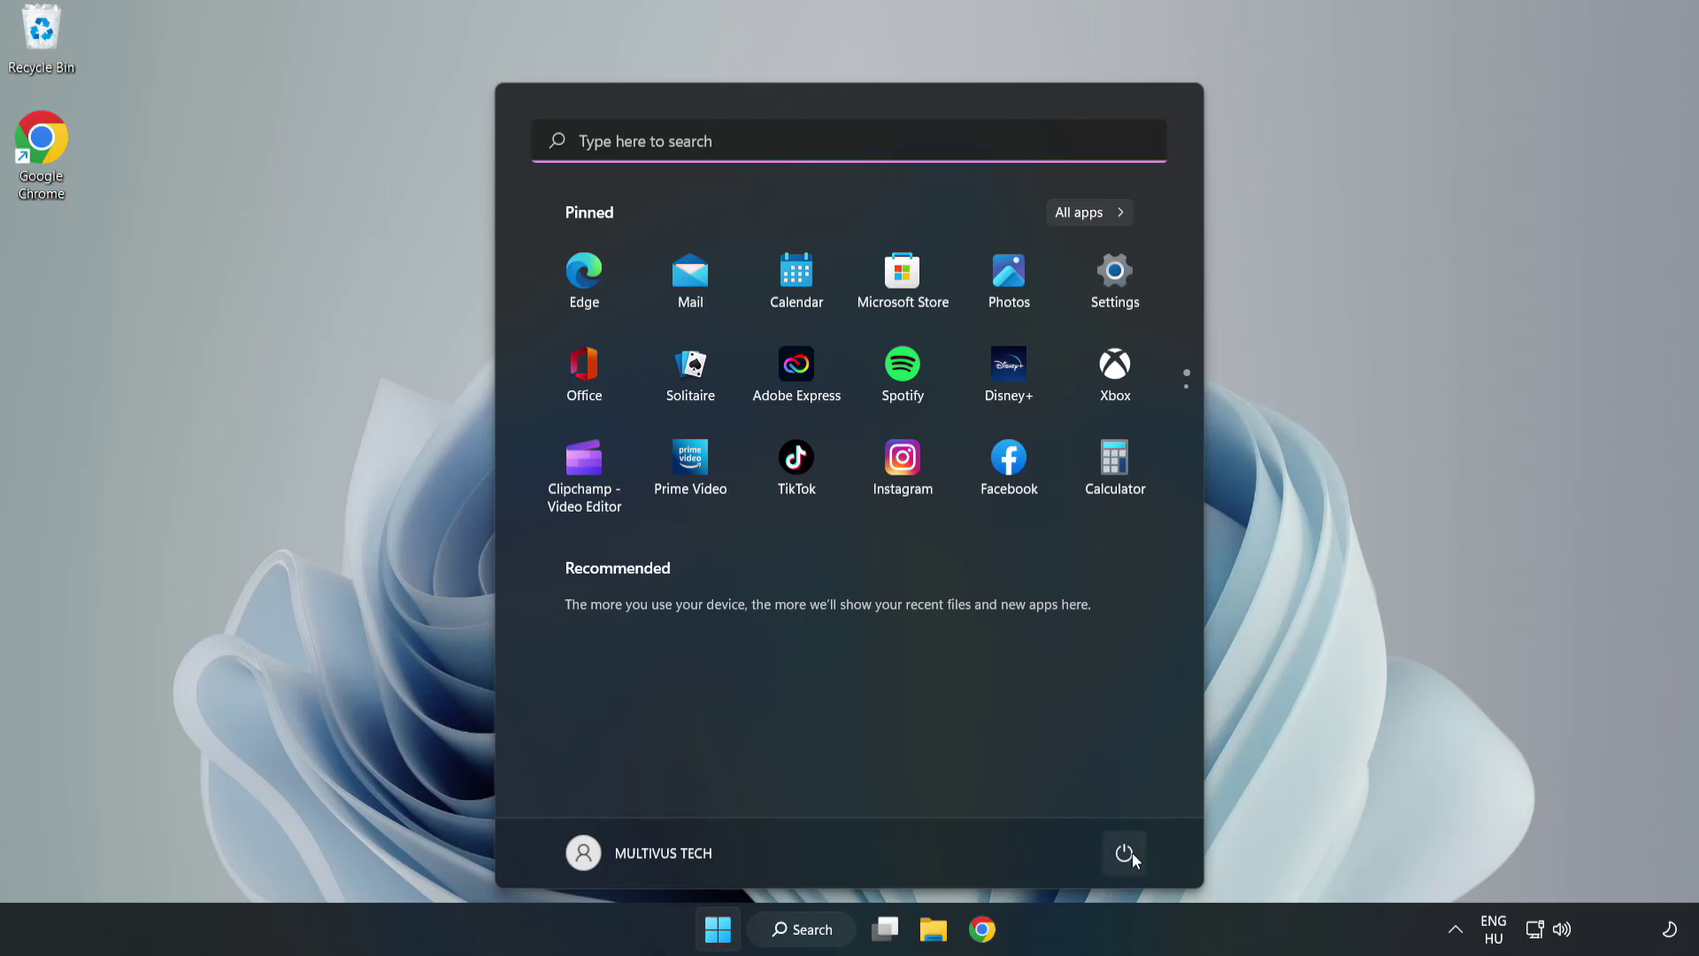
left_click(1124, 852)
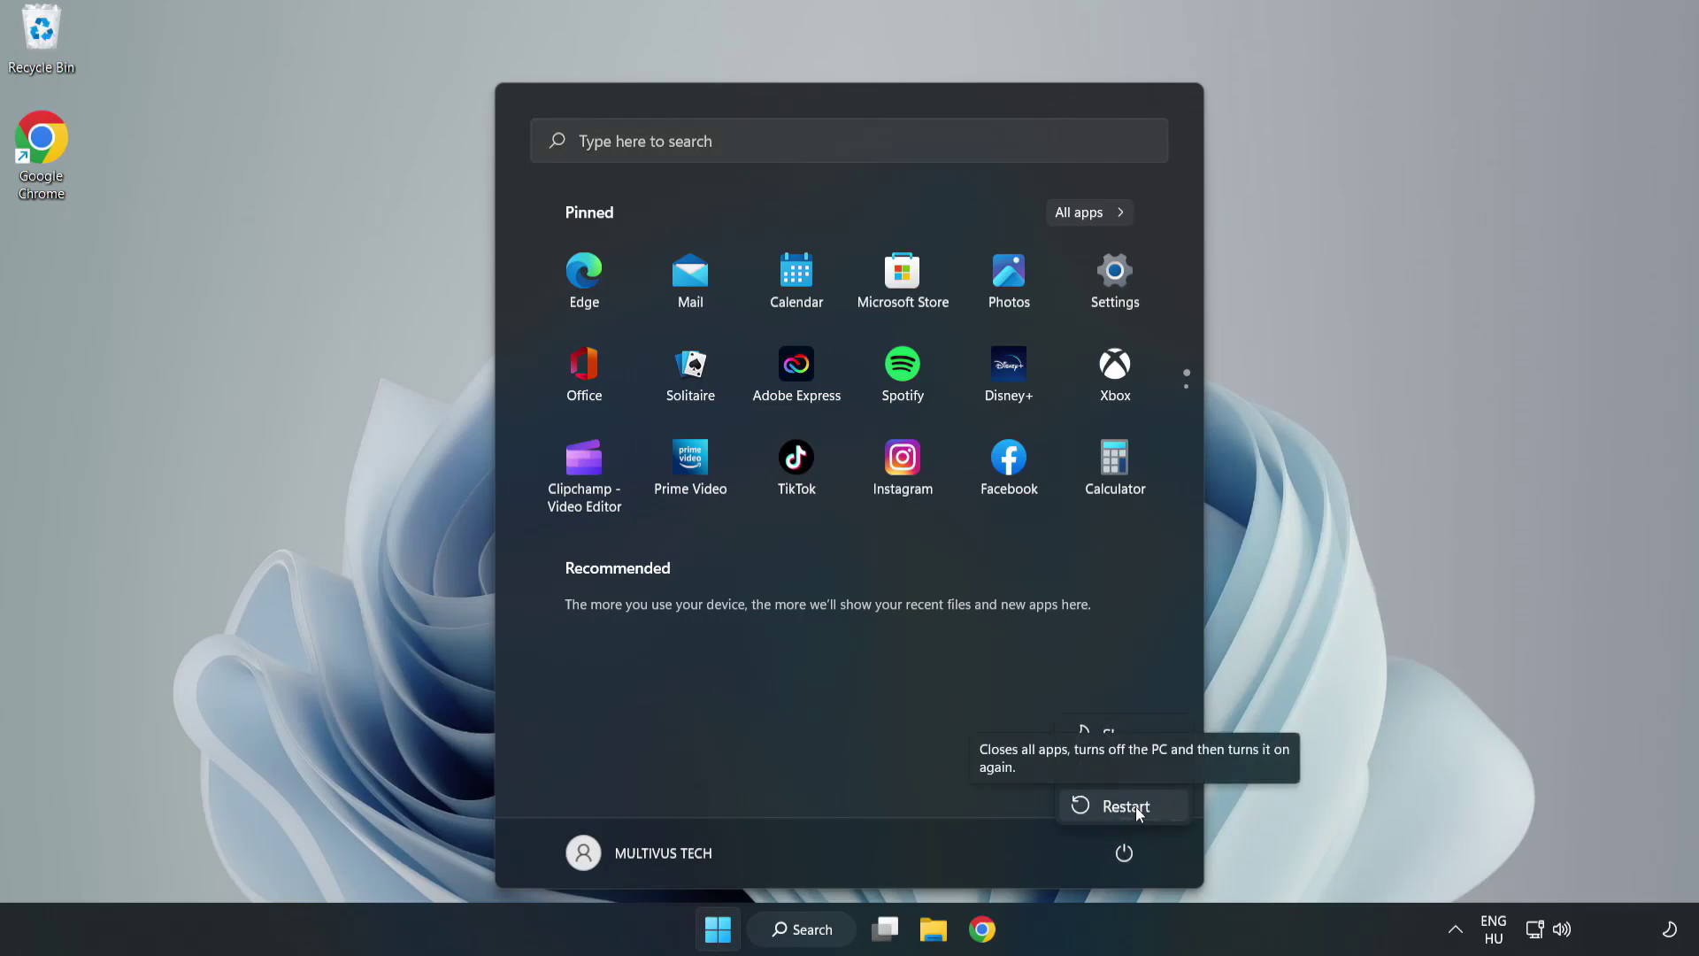